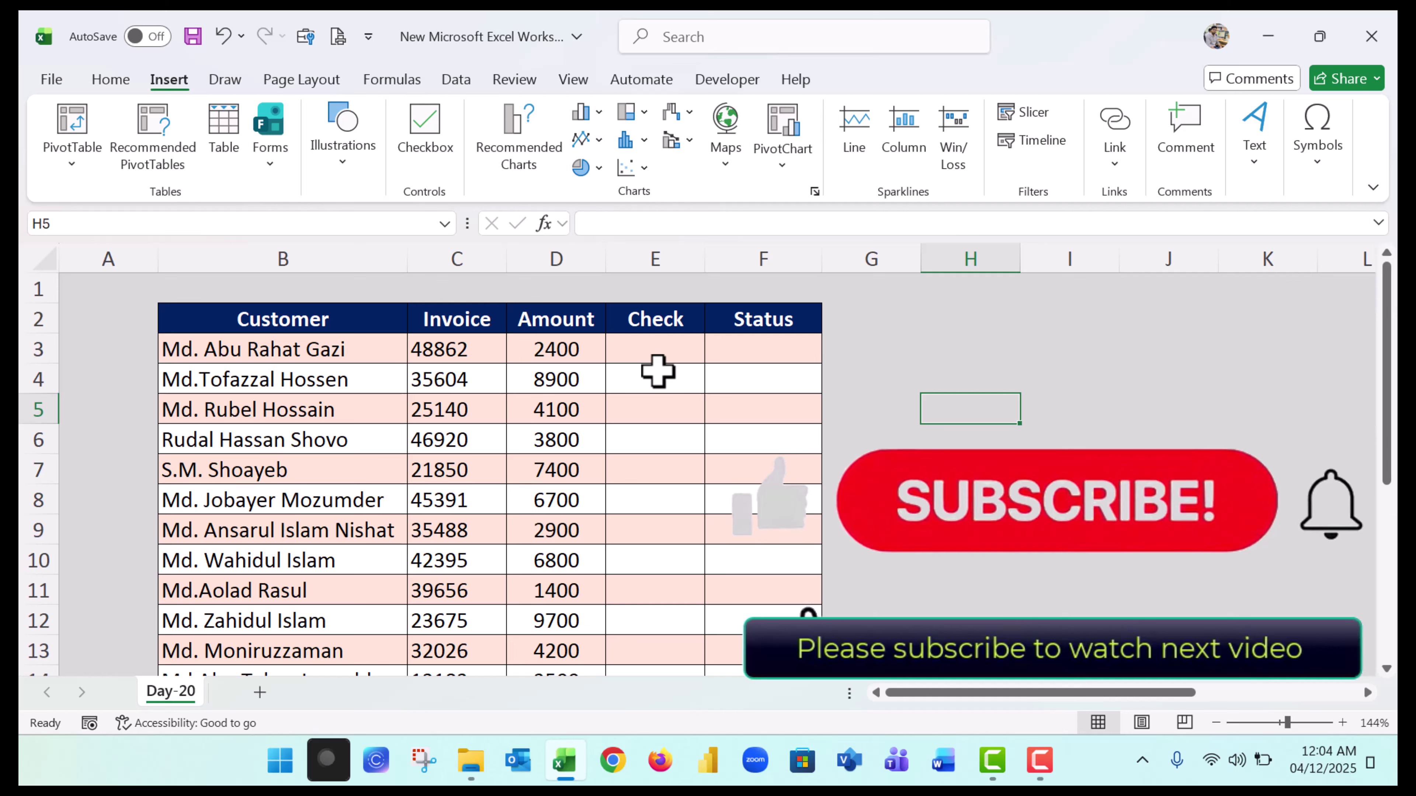
Examine the invoice table's Customer, Invoice, Amount, Check and Status columns.
left_click(656, 352)
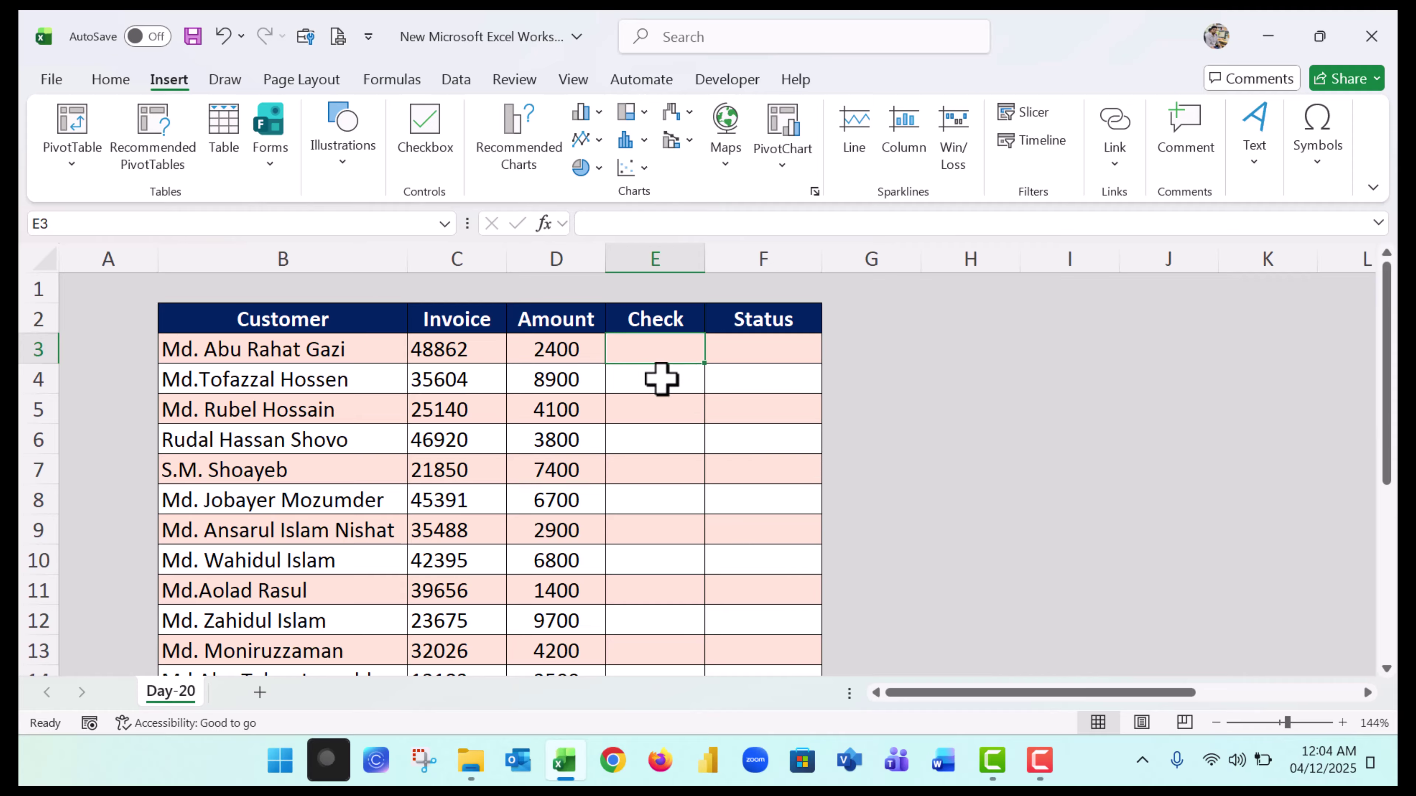
left_click_drag(273, 348, 582, 448)
left_click(316, 427)
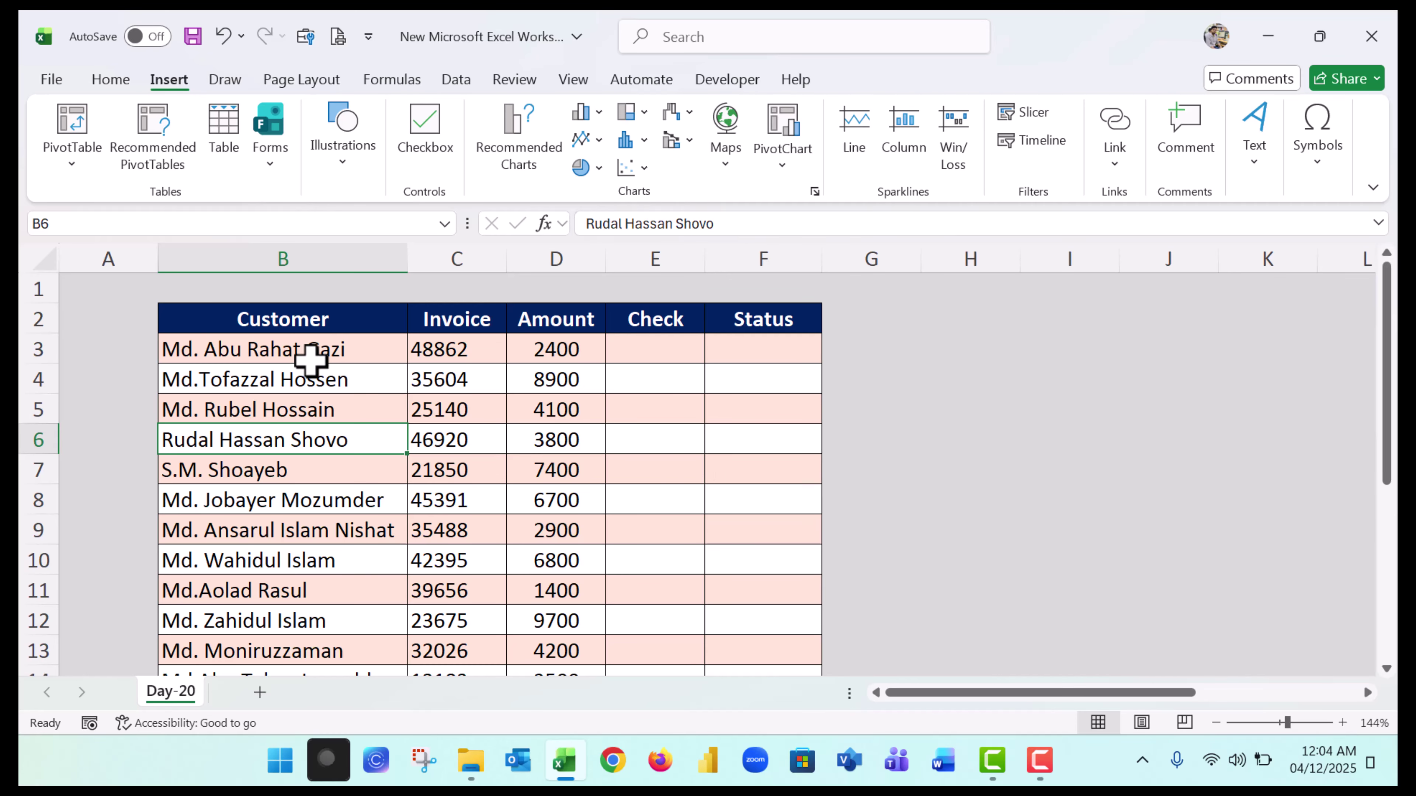
left_click(329, 303)
left_click(455, 258)
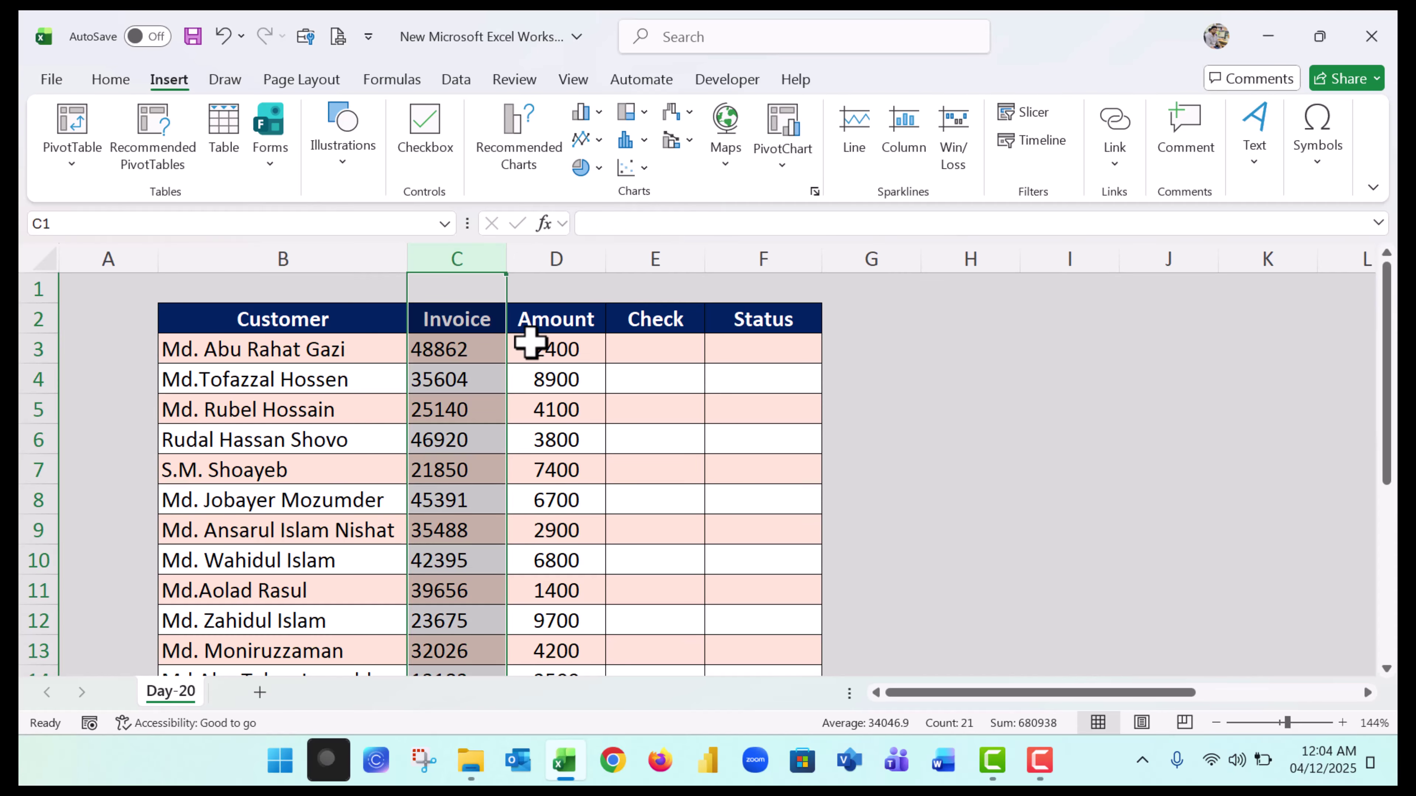
left_click(570, 254)
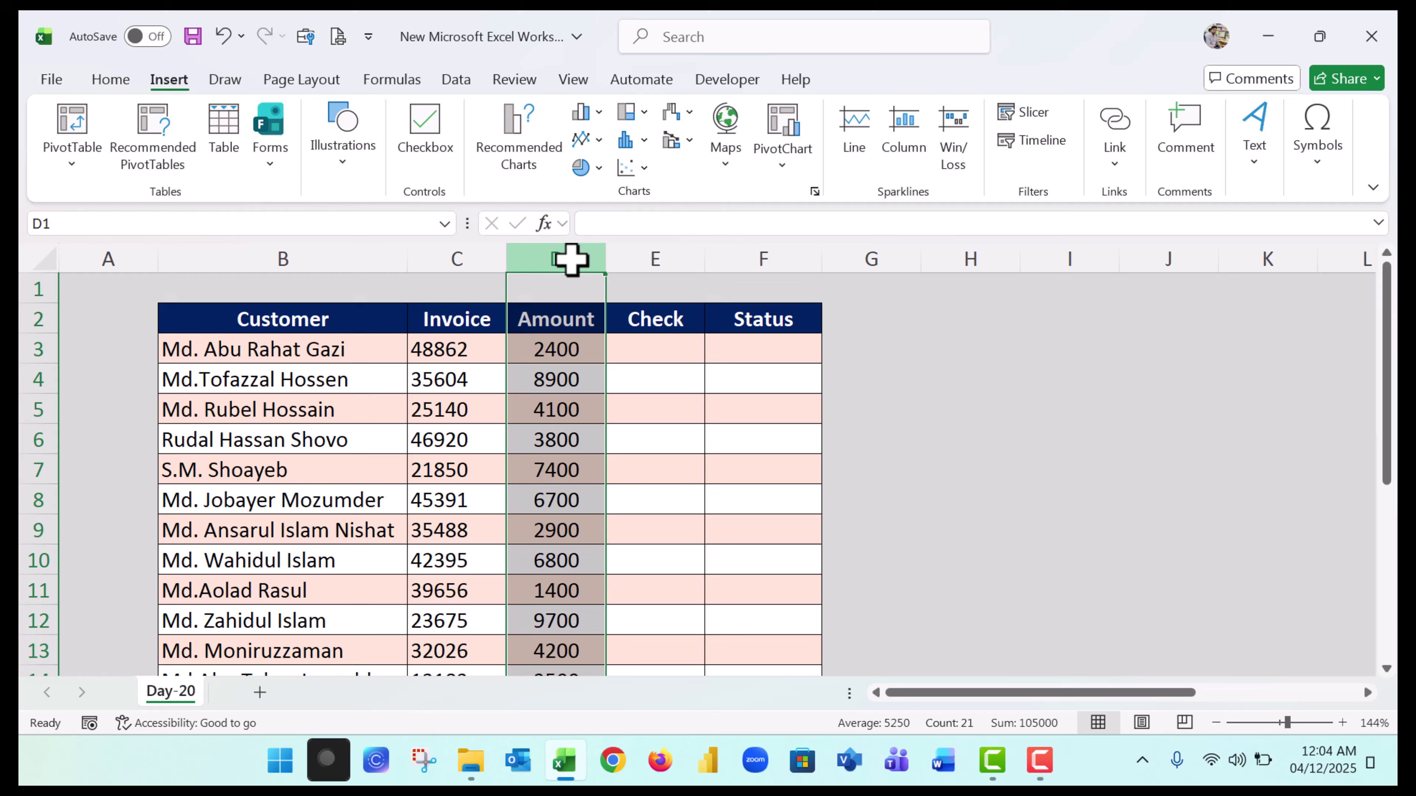
left_click(556, 348)
left_click(670, 346)
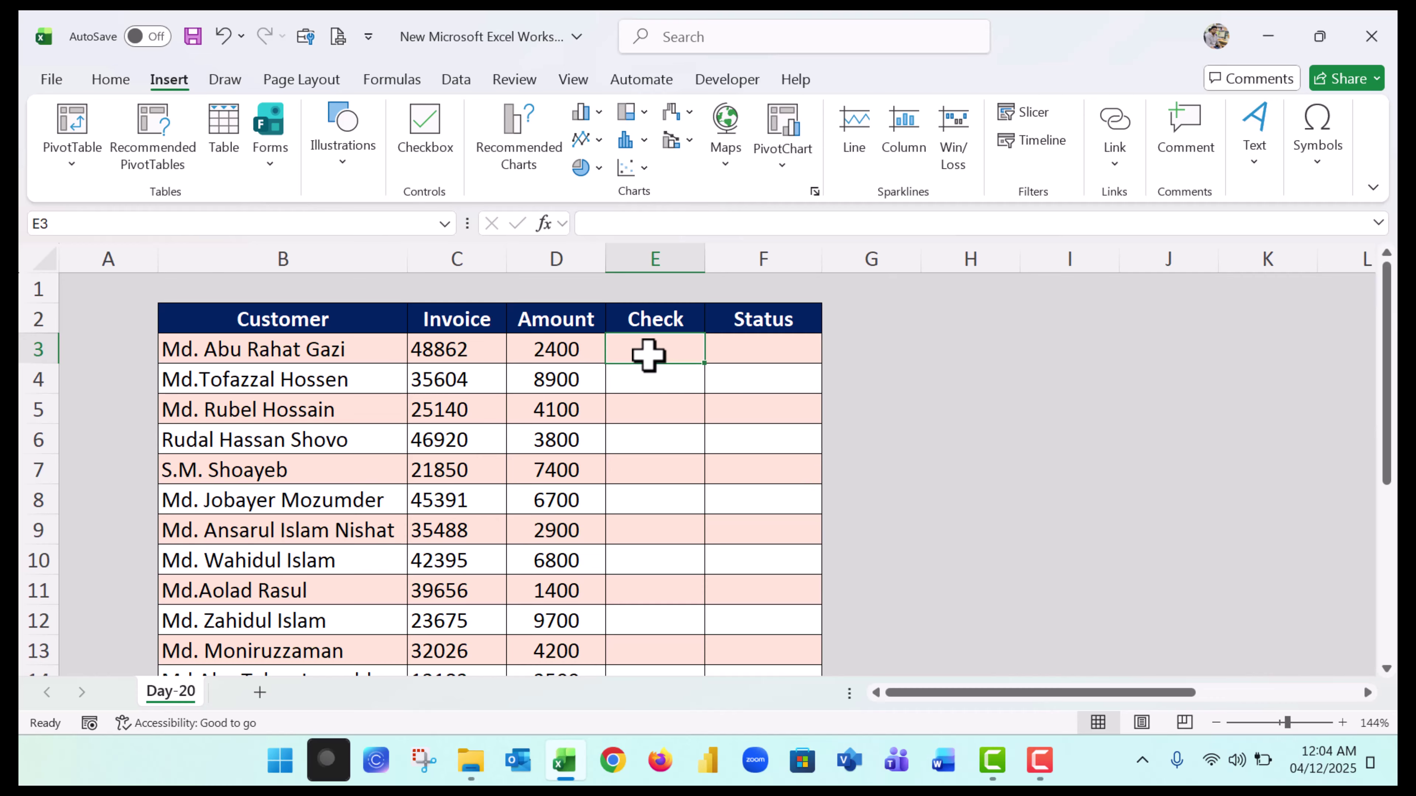
left_click(759, 353)
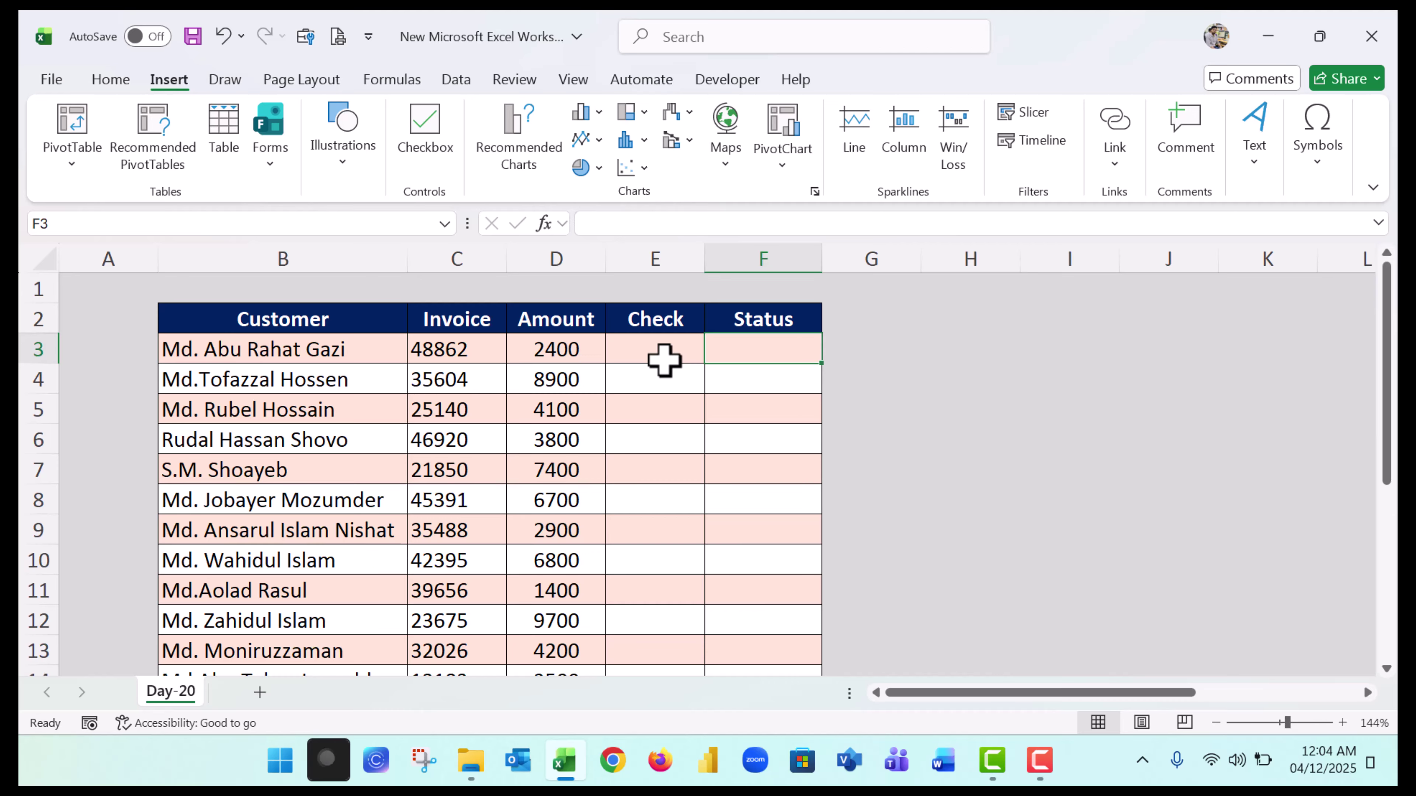
Insert checkboxes into the Check column, first in E3 and in the remaining rows E4:E22.
left_click(652, 346)
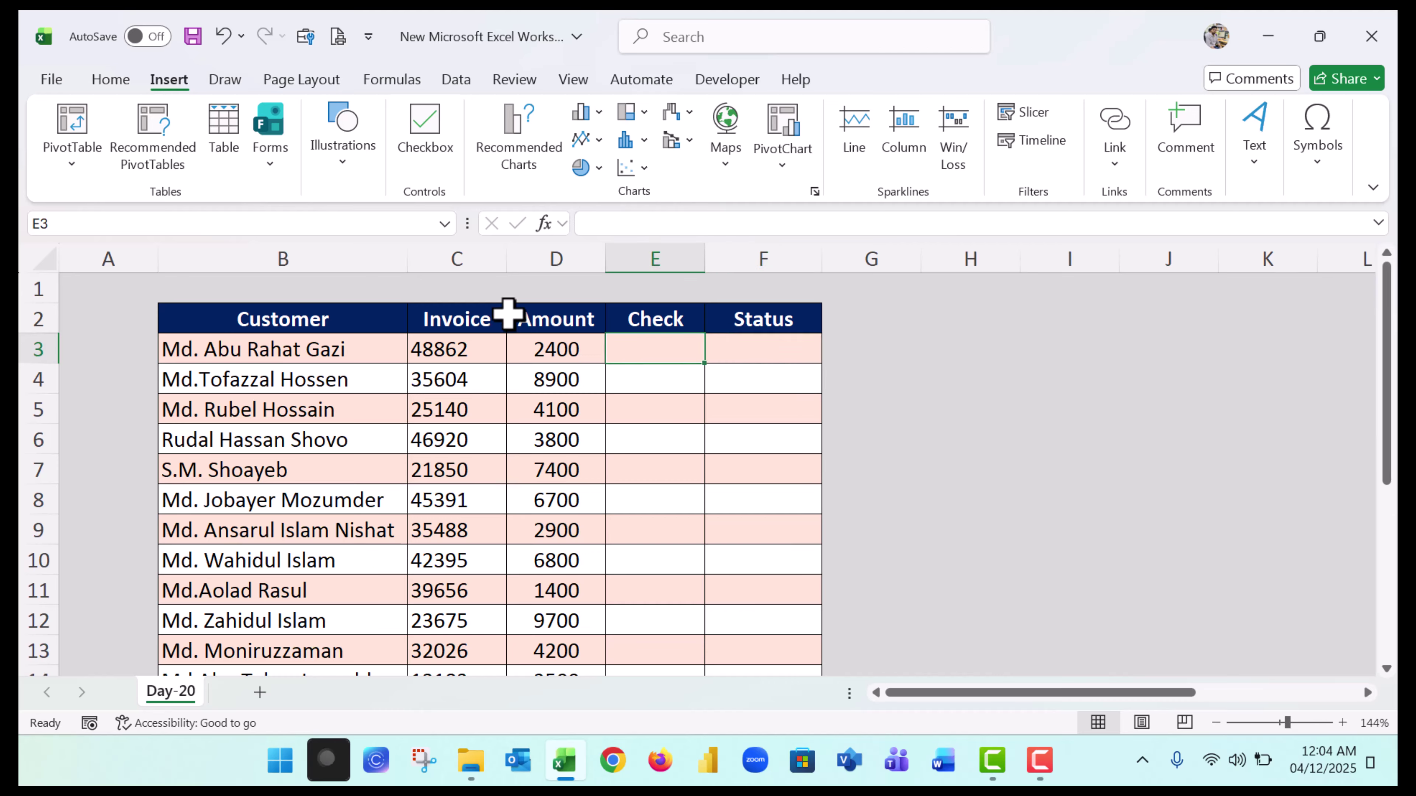
left_click(433, 122)
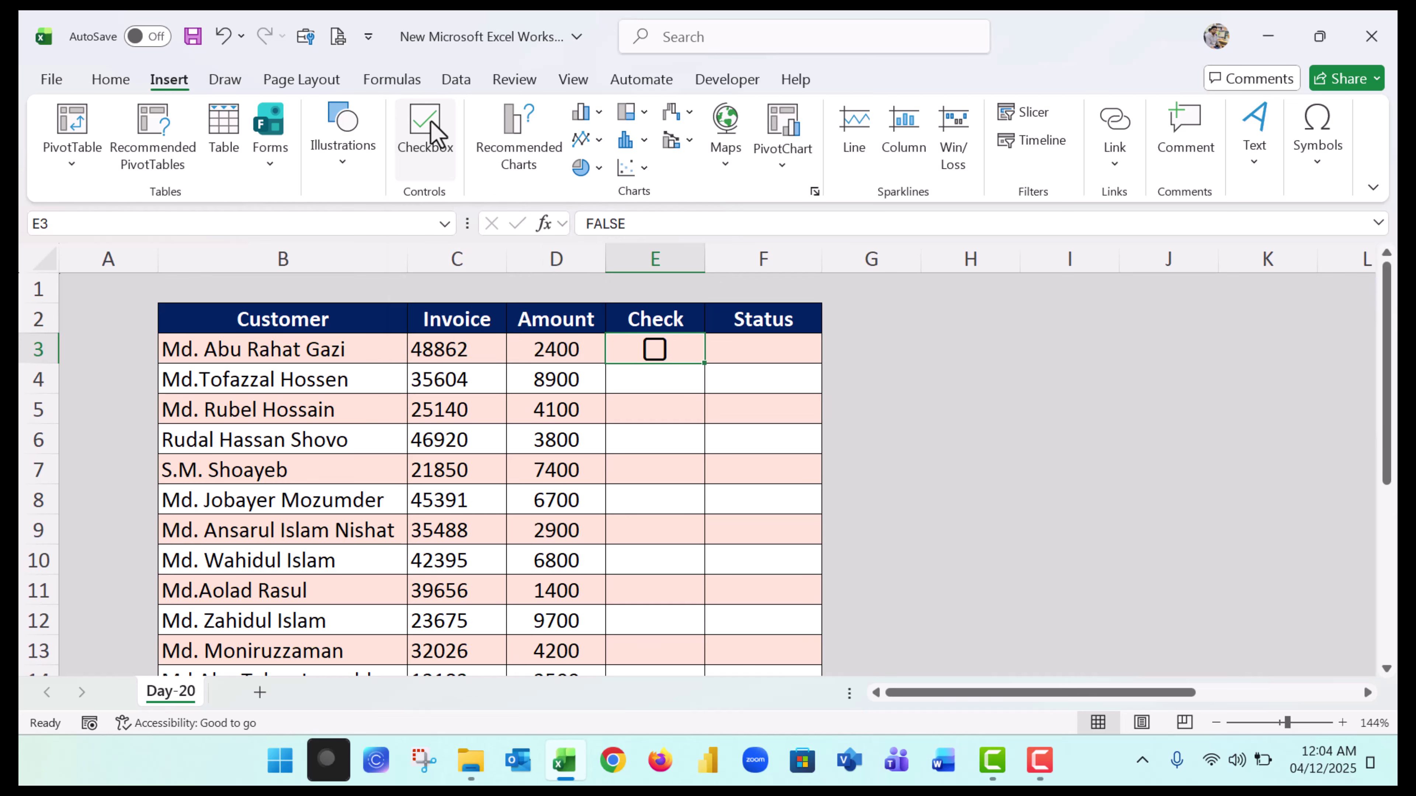
left_click(641, 380)
scroll(678, 523, "down", 5)
left_click(660, 468, "shift")
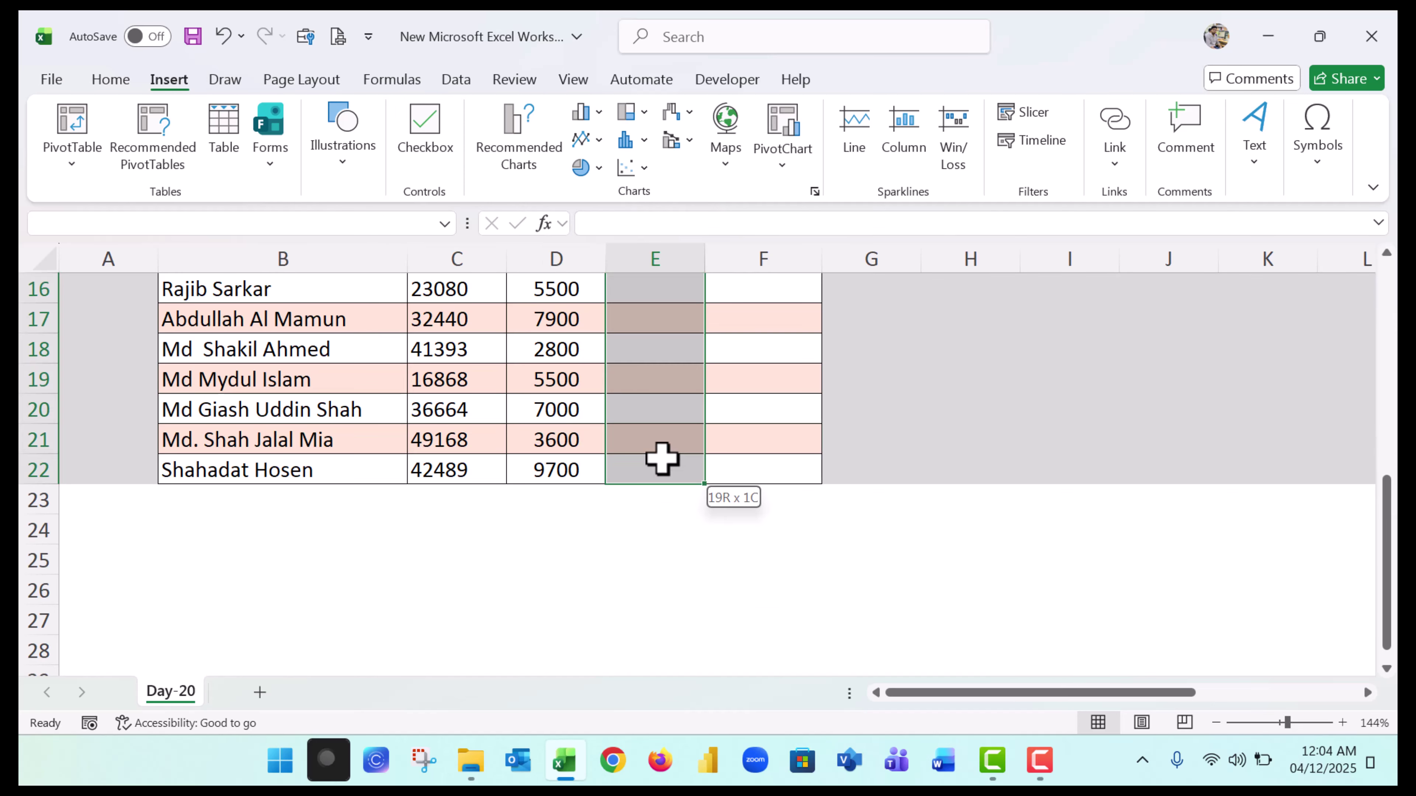
scroll(649, 424, "up", 5)
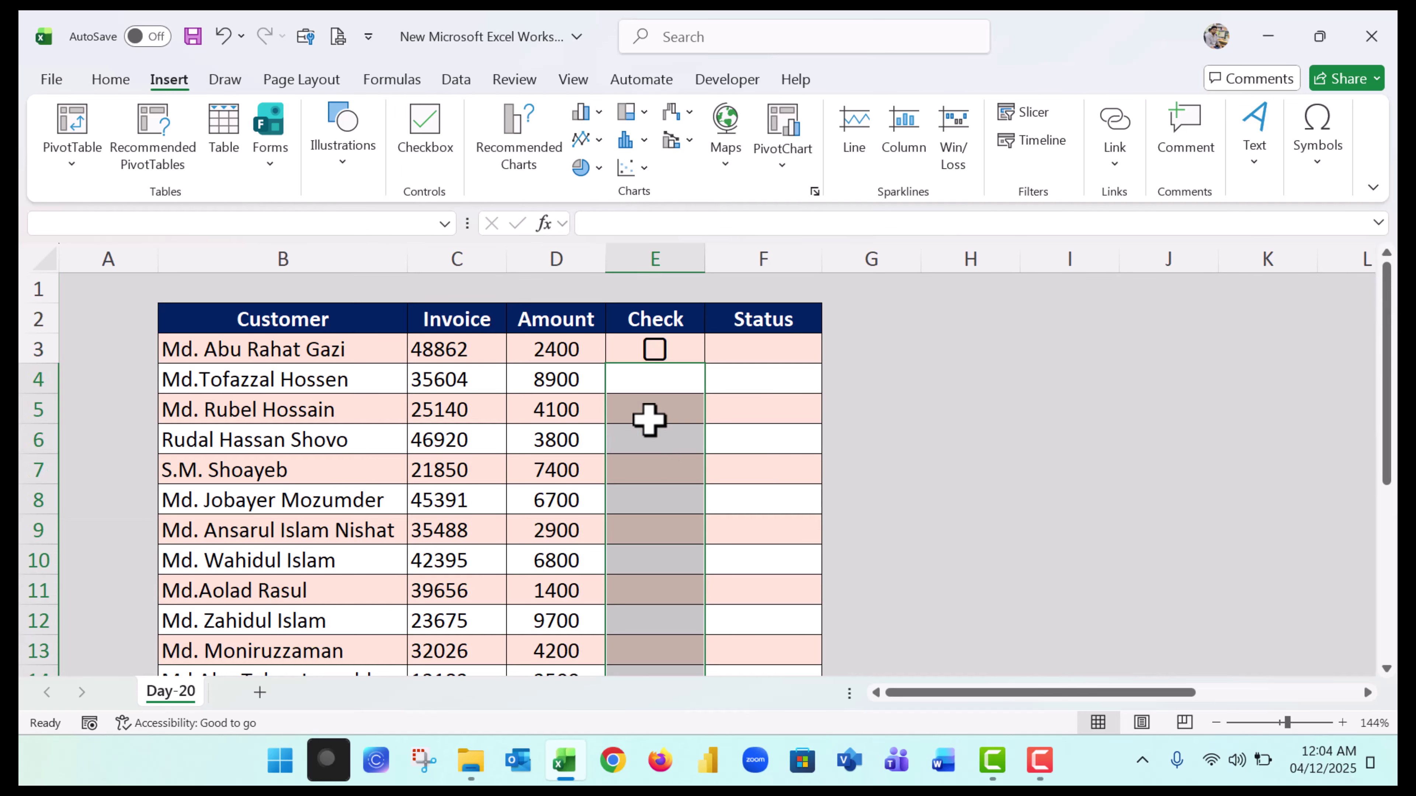
left_click(429, 127)
scroll(683, 399, "down", 5)
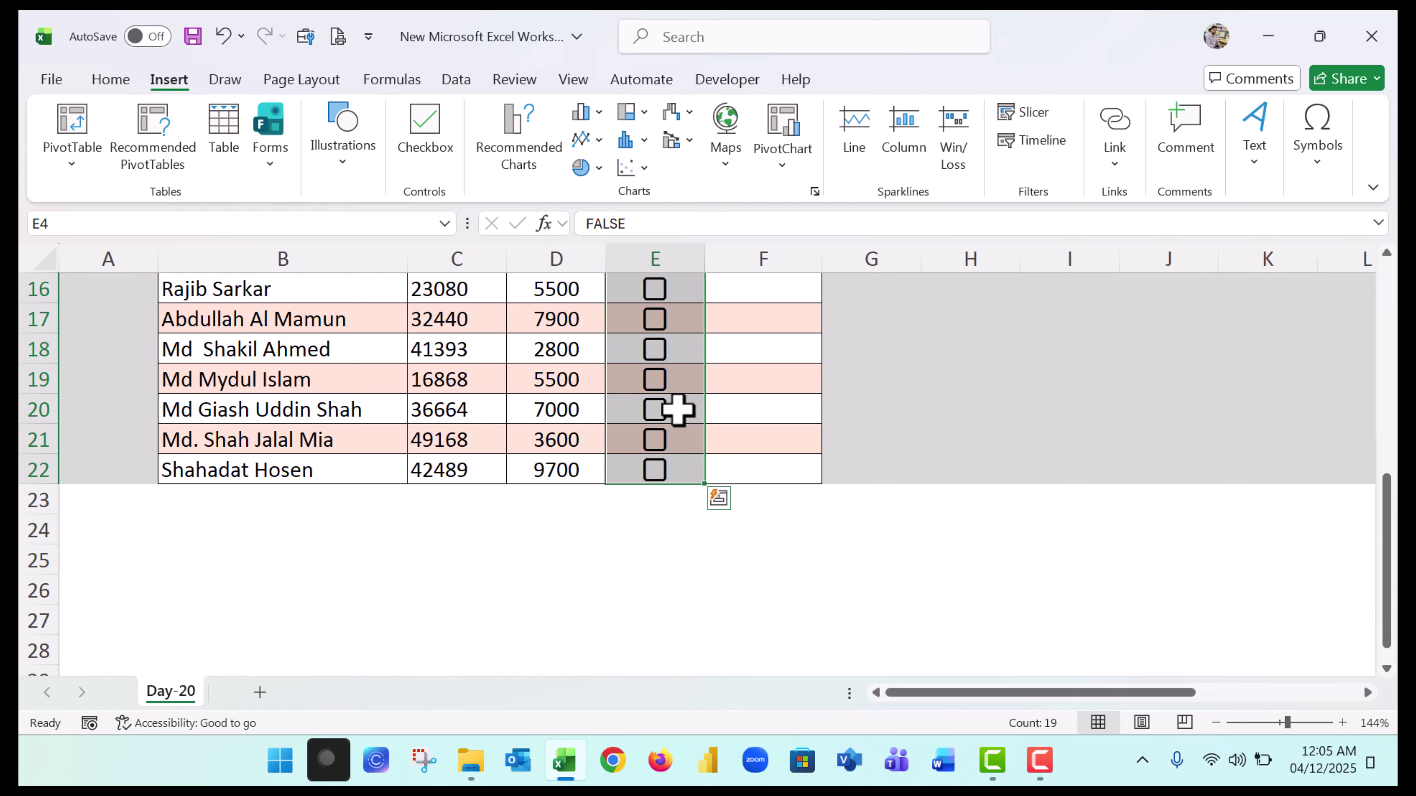
scroll(675, 413, "up", 2)
scroll(668, 415, "down", 4)
scroll(670, 411, "up", 7)
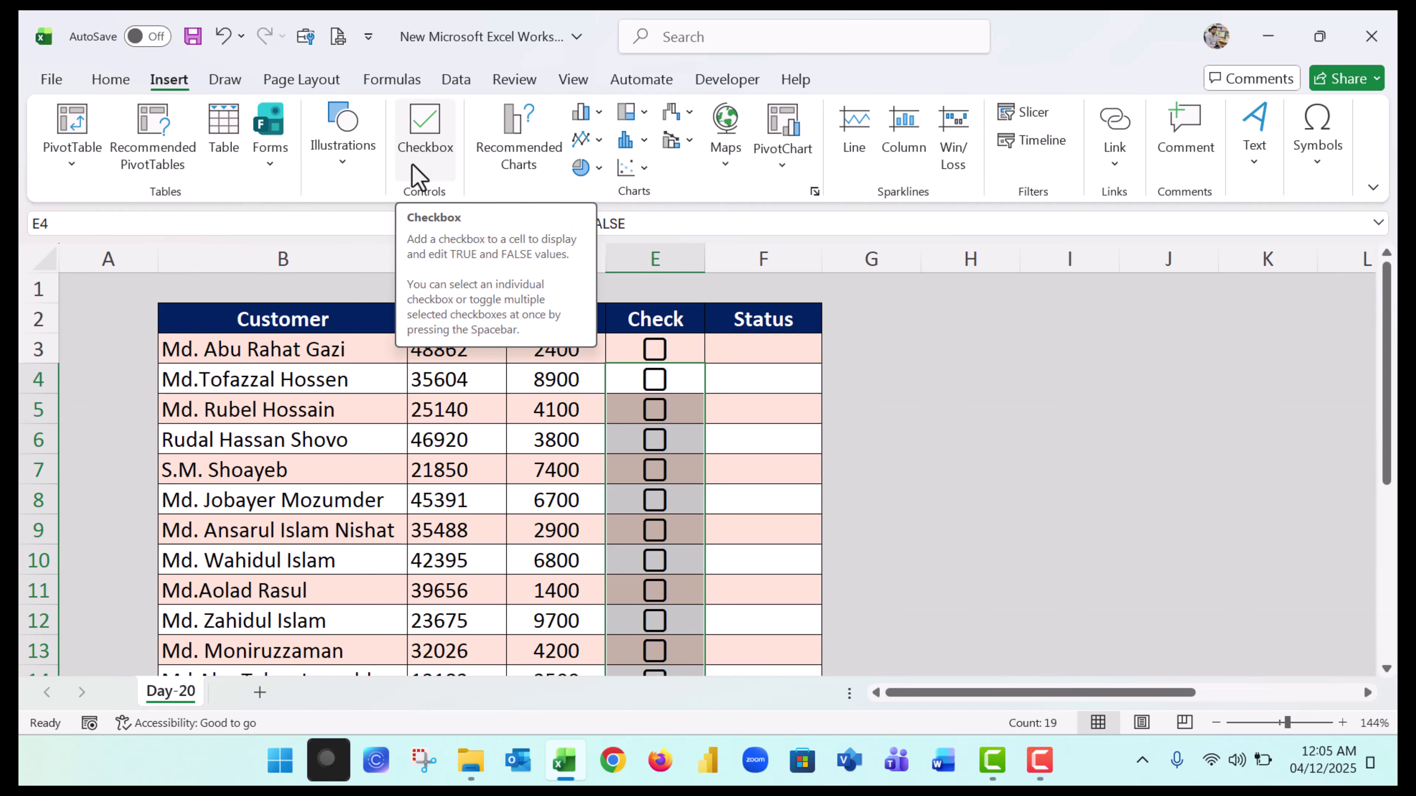
left_click(683, 350)
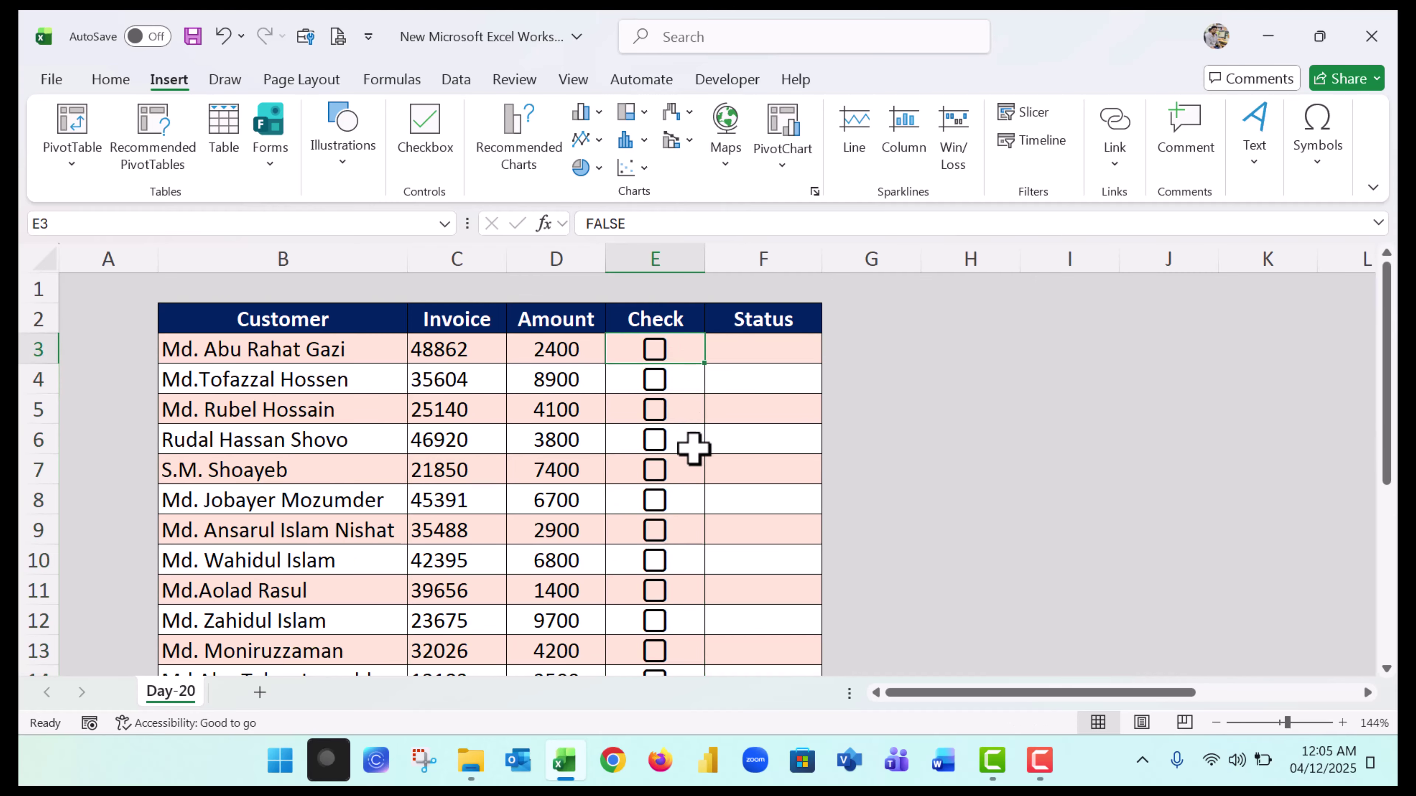
scroll(693, 502, "down", 3)
left_click(678, 650, "shift")
scroll(673, 528, "up", 3)
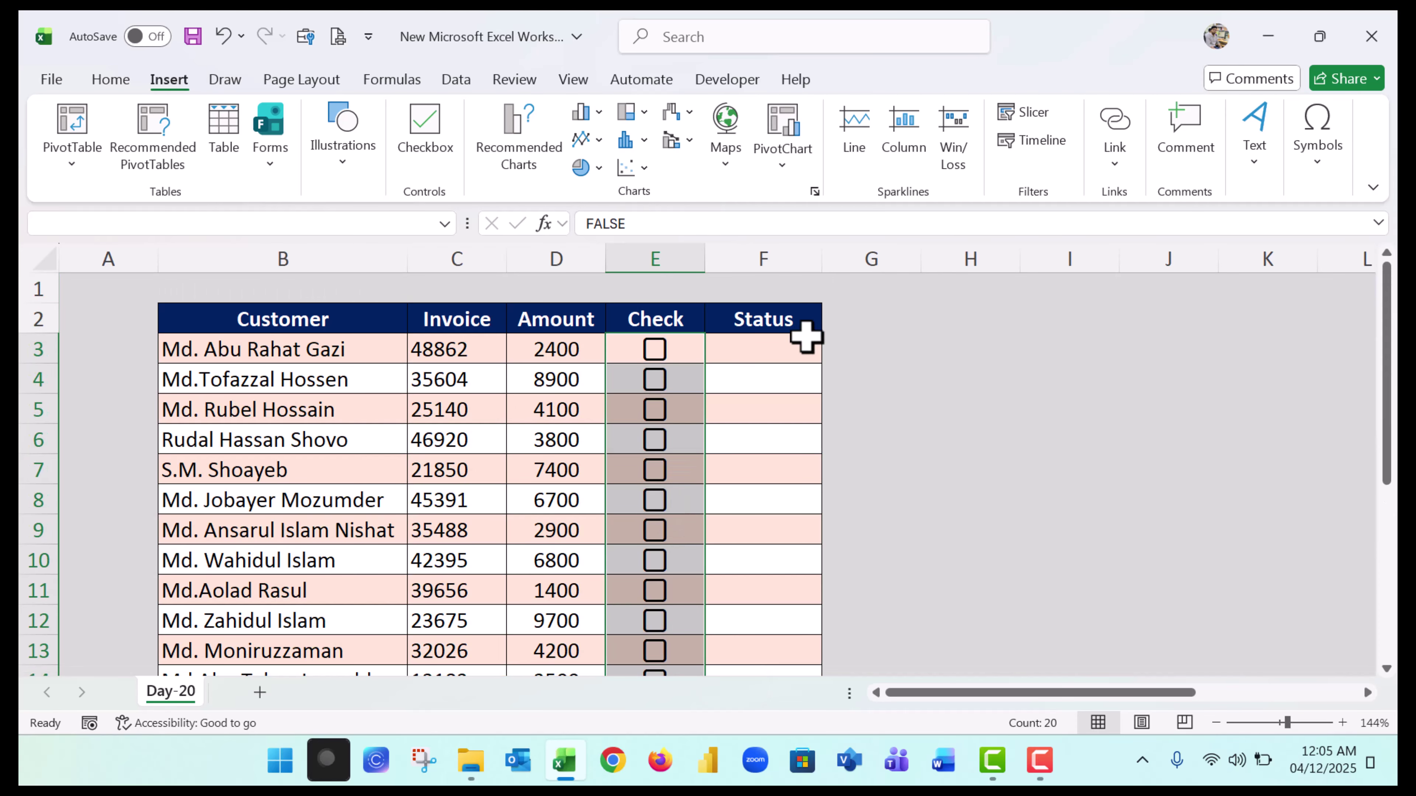
left_click(951, 321)
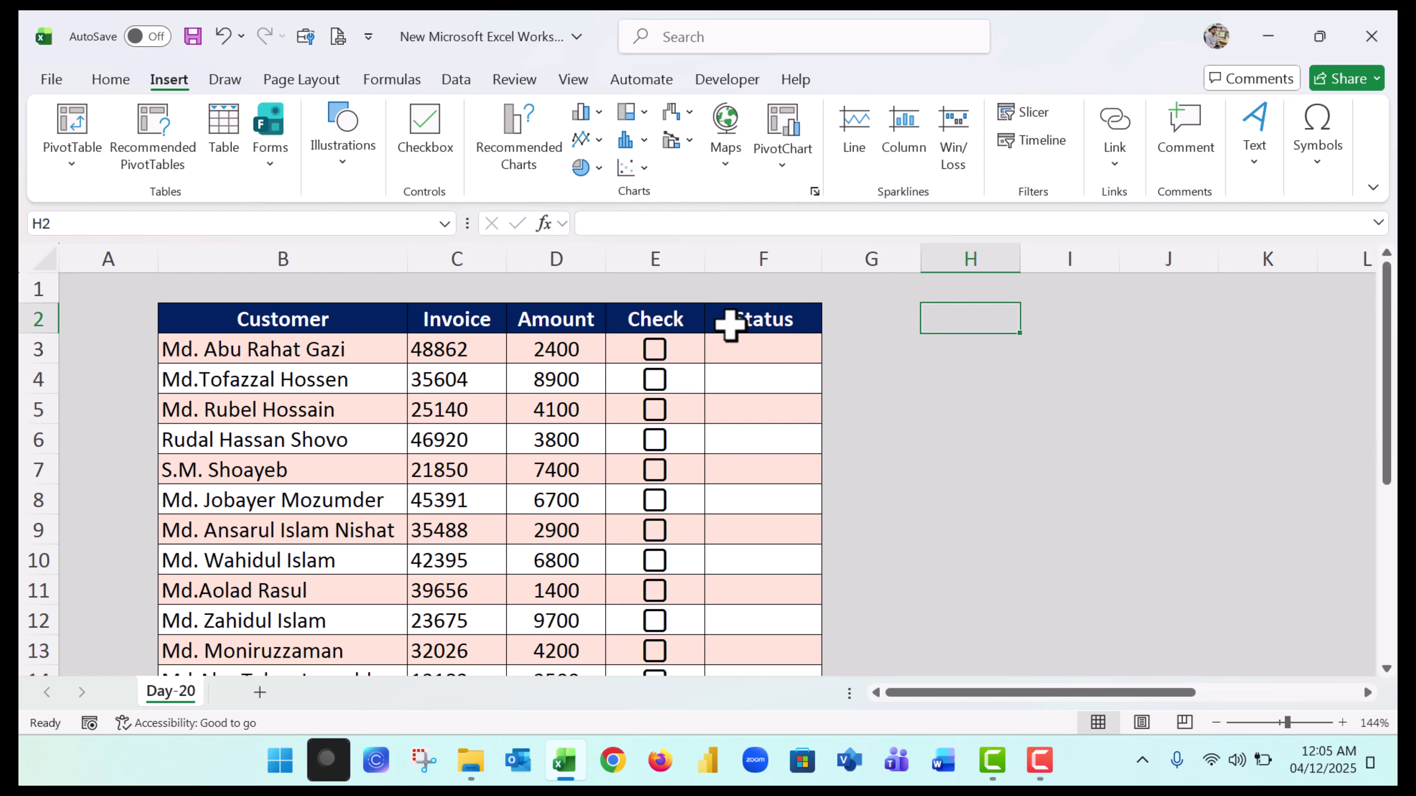
Toggle the E3 checkbox on and off to inspect its underlying cell value, leaving it unticked.
left_click(655, 350)
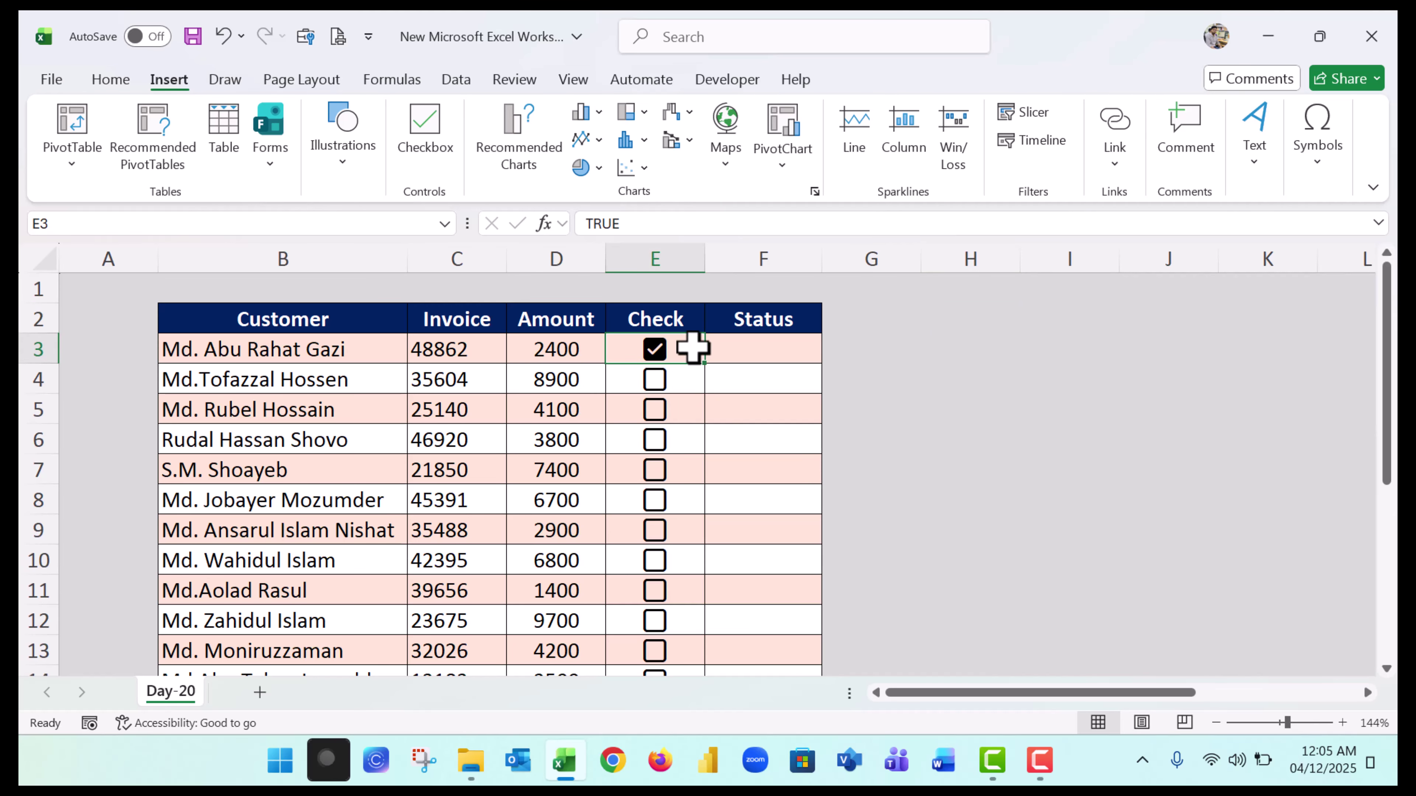
left_click_drag(636, 223, 512, 221)
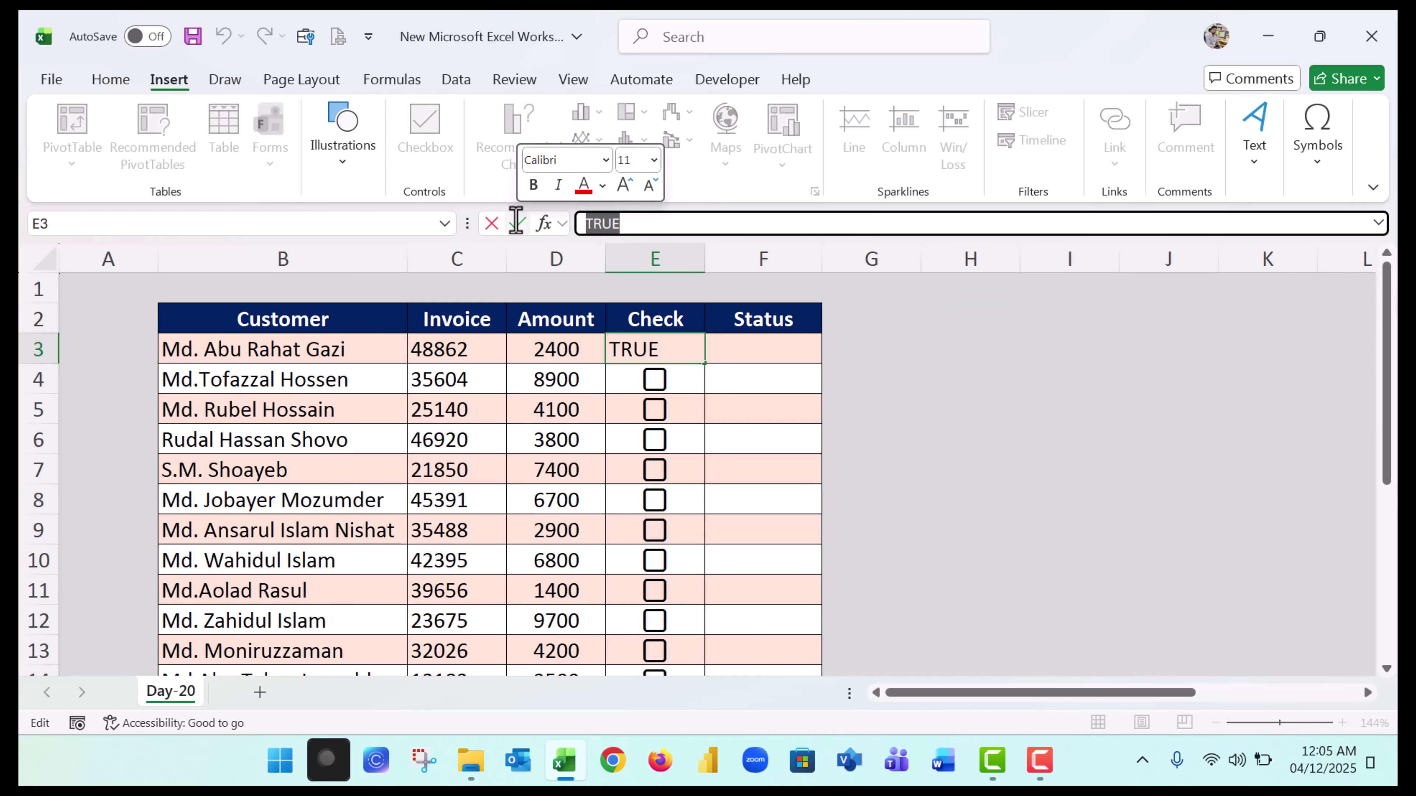
left_click(517, 223)
left_click(657, 351)
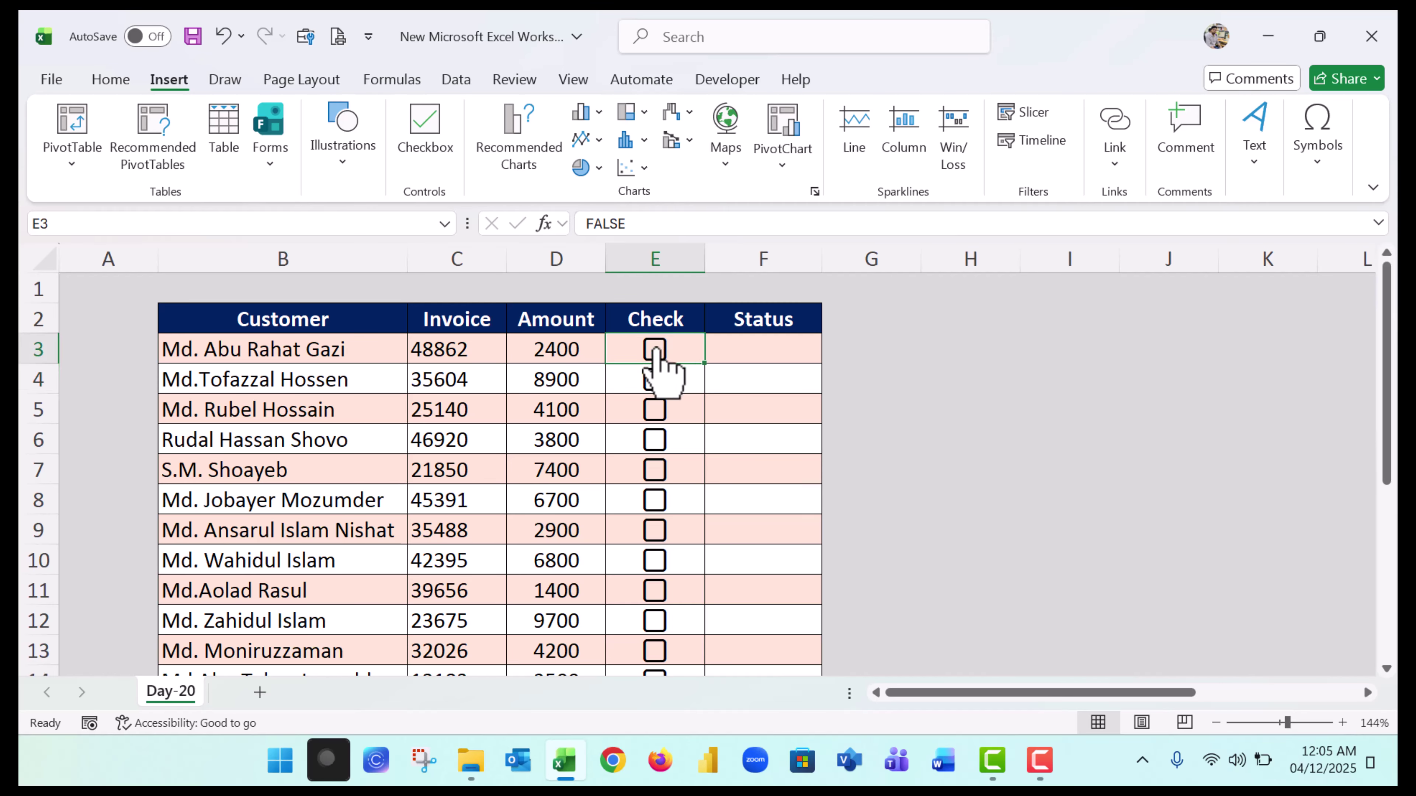
left_click(657, 350)
left_click(656, 350)
Enter the formula =IF(E3=TRUE,"Paid","Pending") in F3 under Status.
left_click(775, 347)
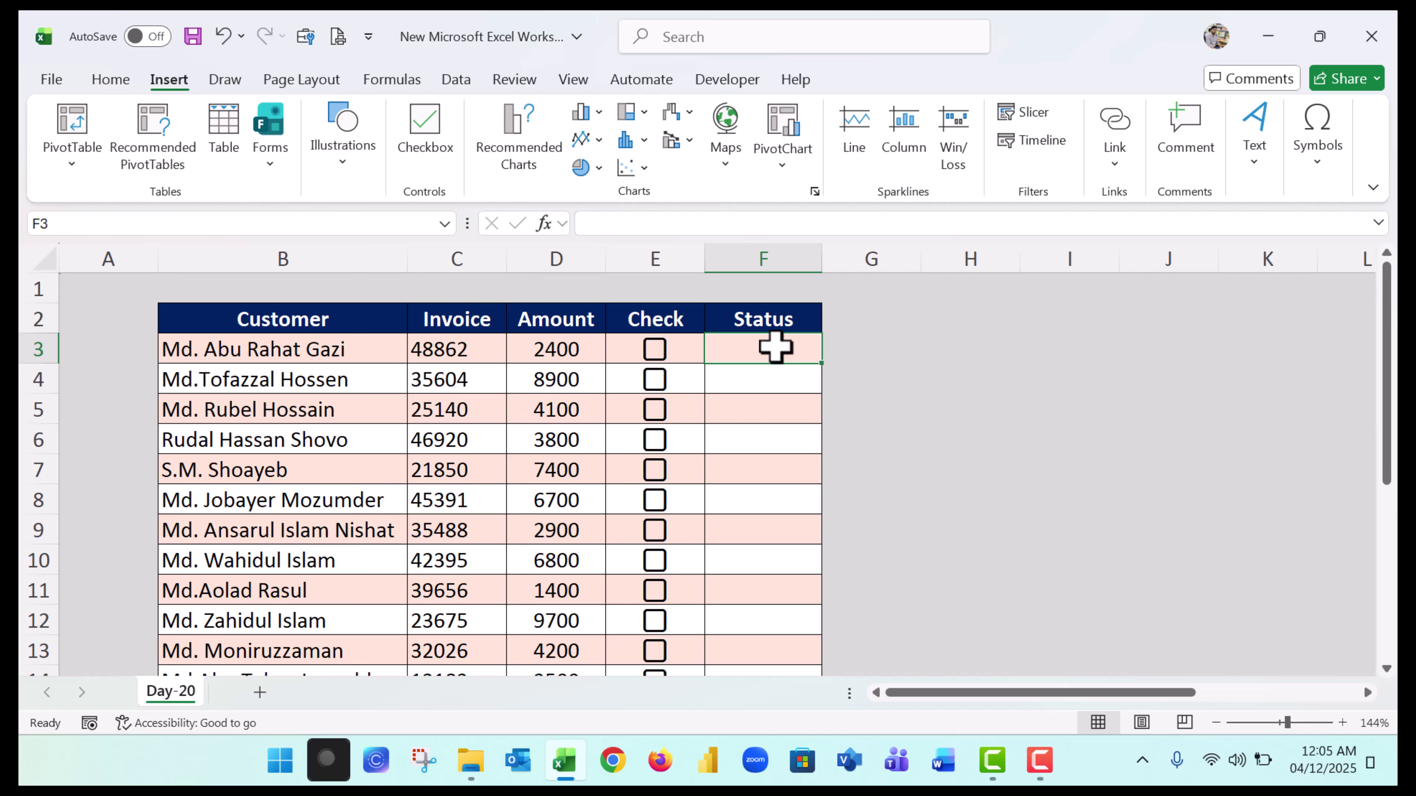
left_click(752, 258)
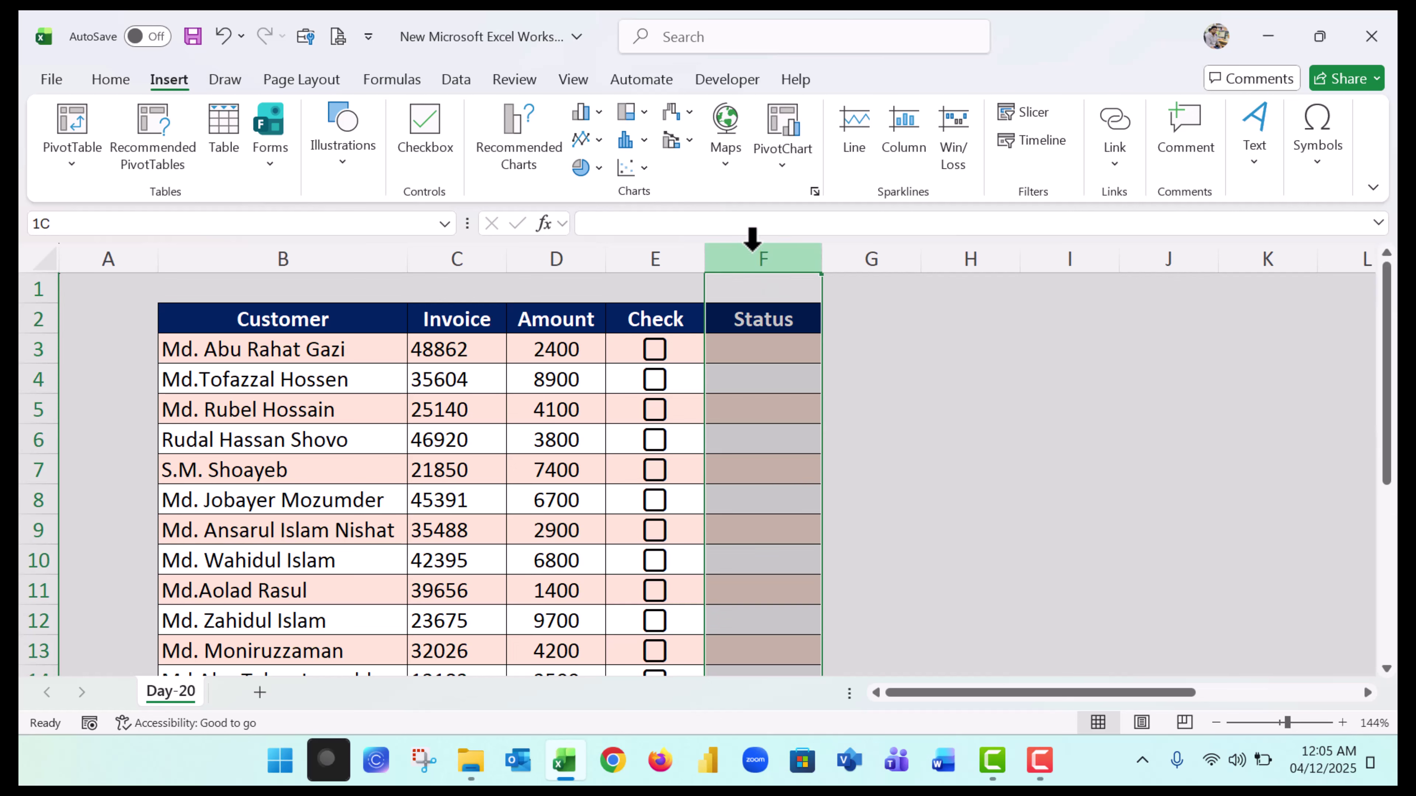
left_click(757, 351)
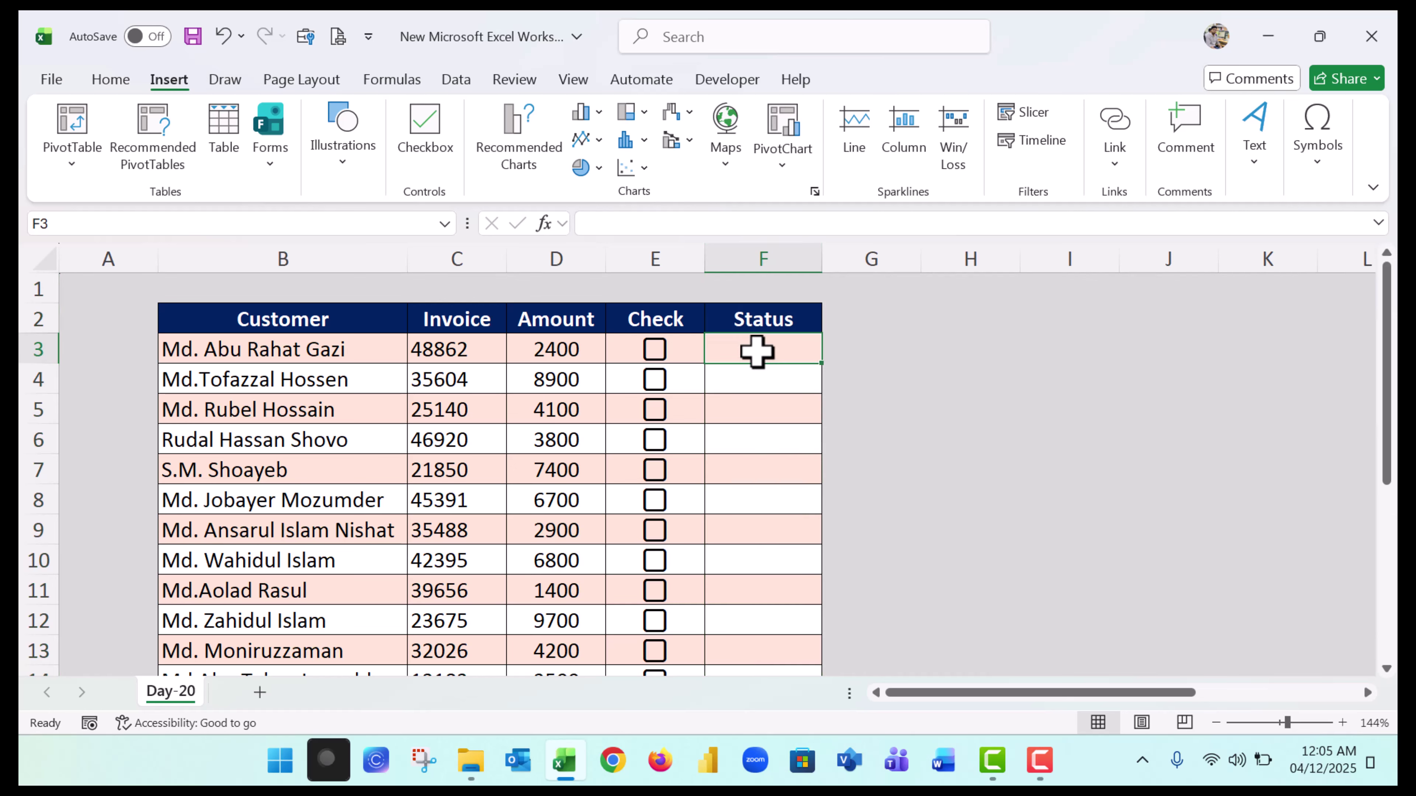
type("=if")
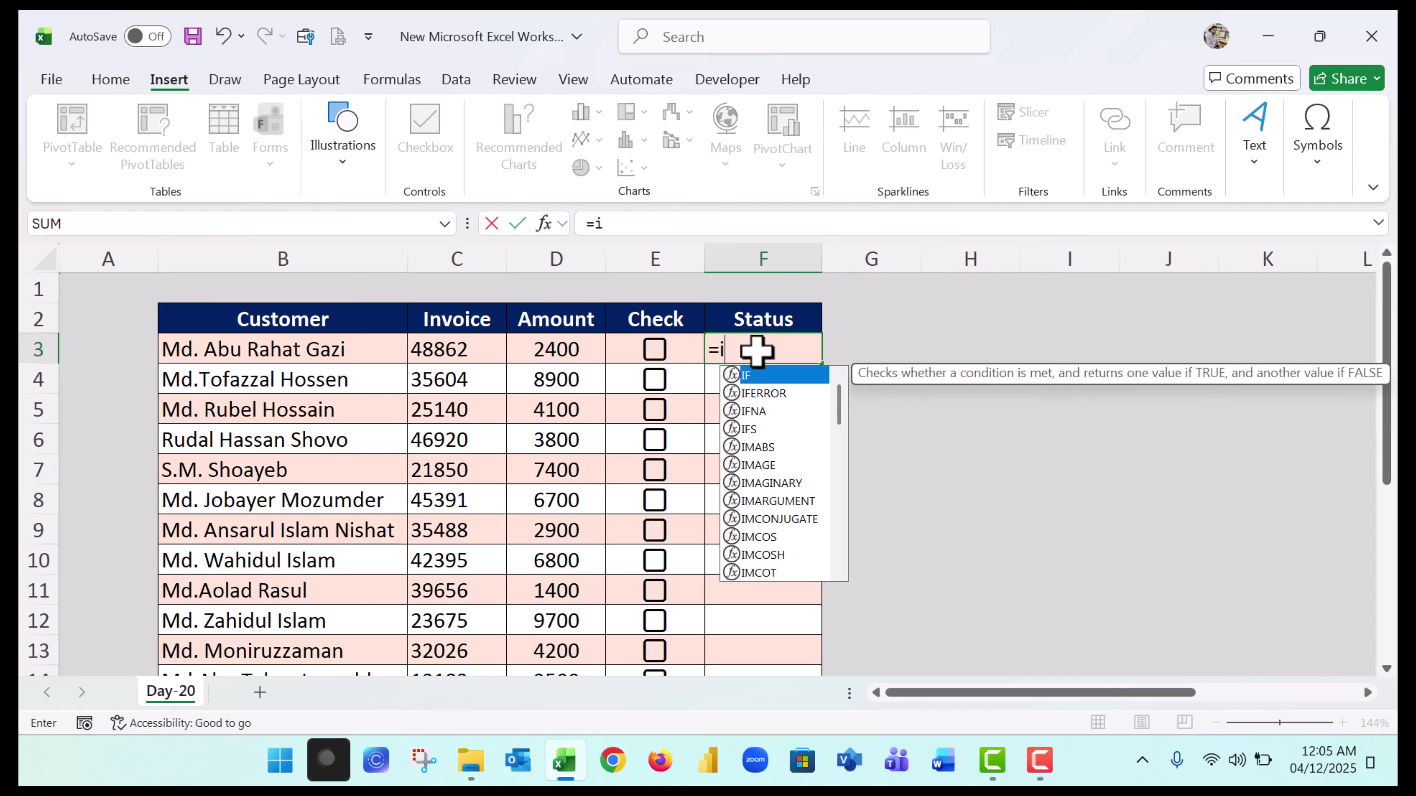
double_click(746, 375)
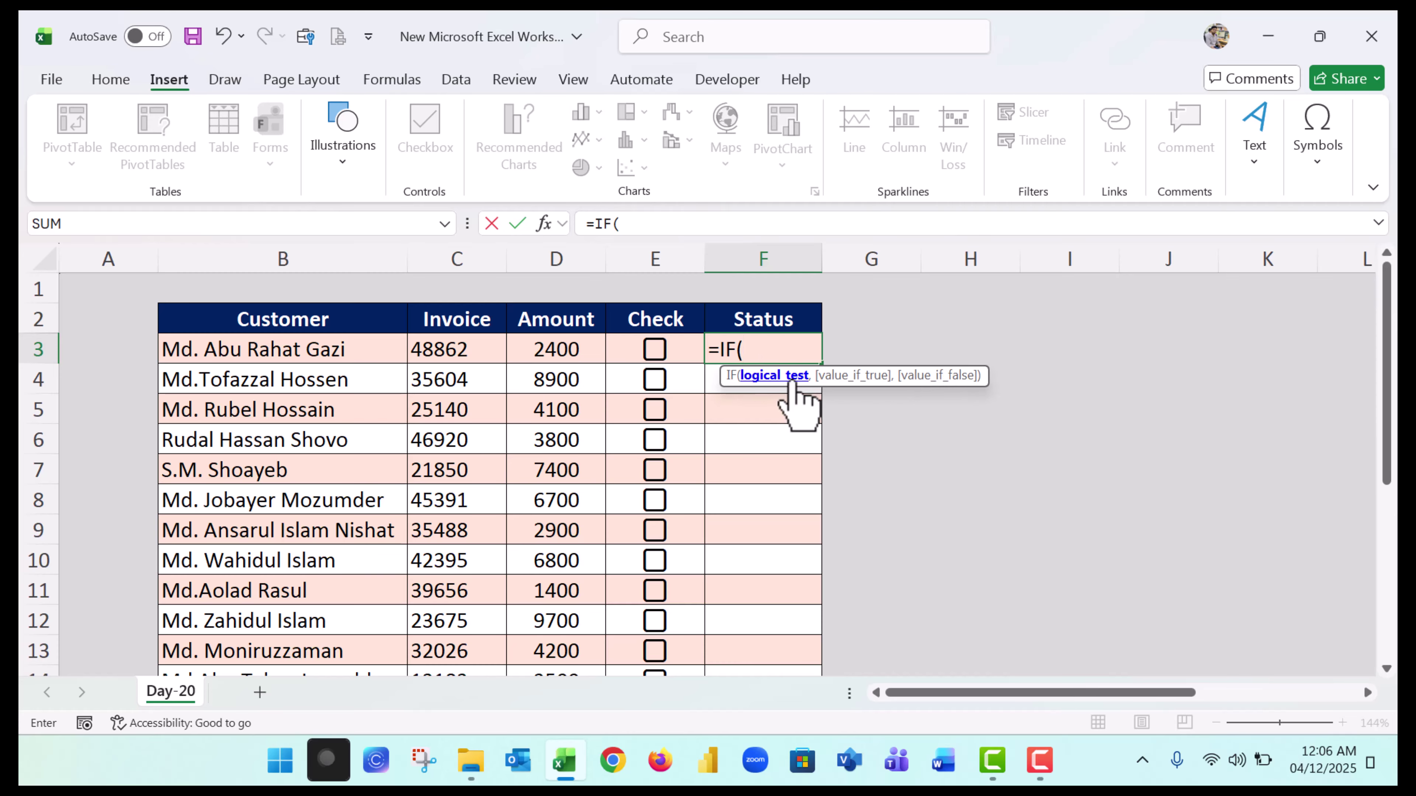
left_click(677, 348)
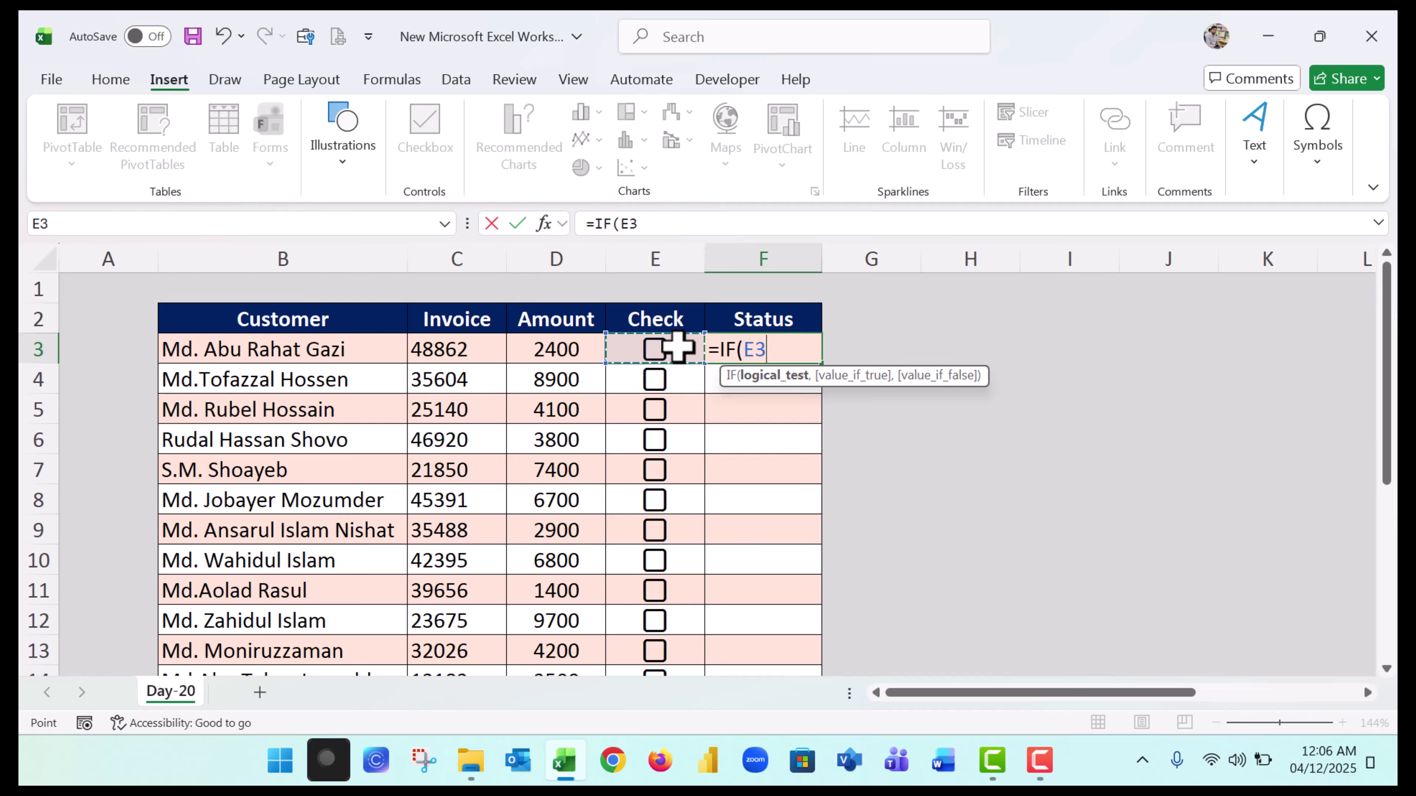
type("=")
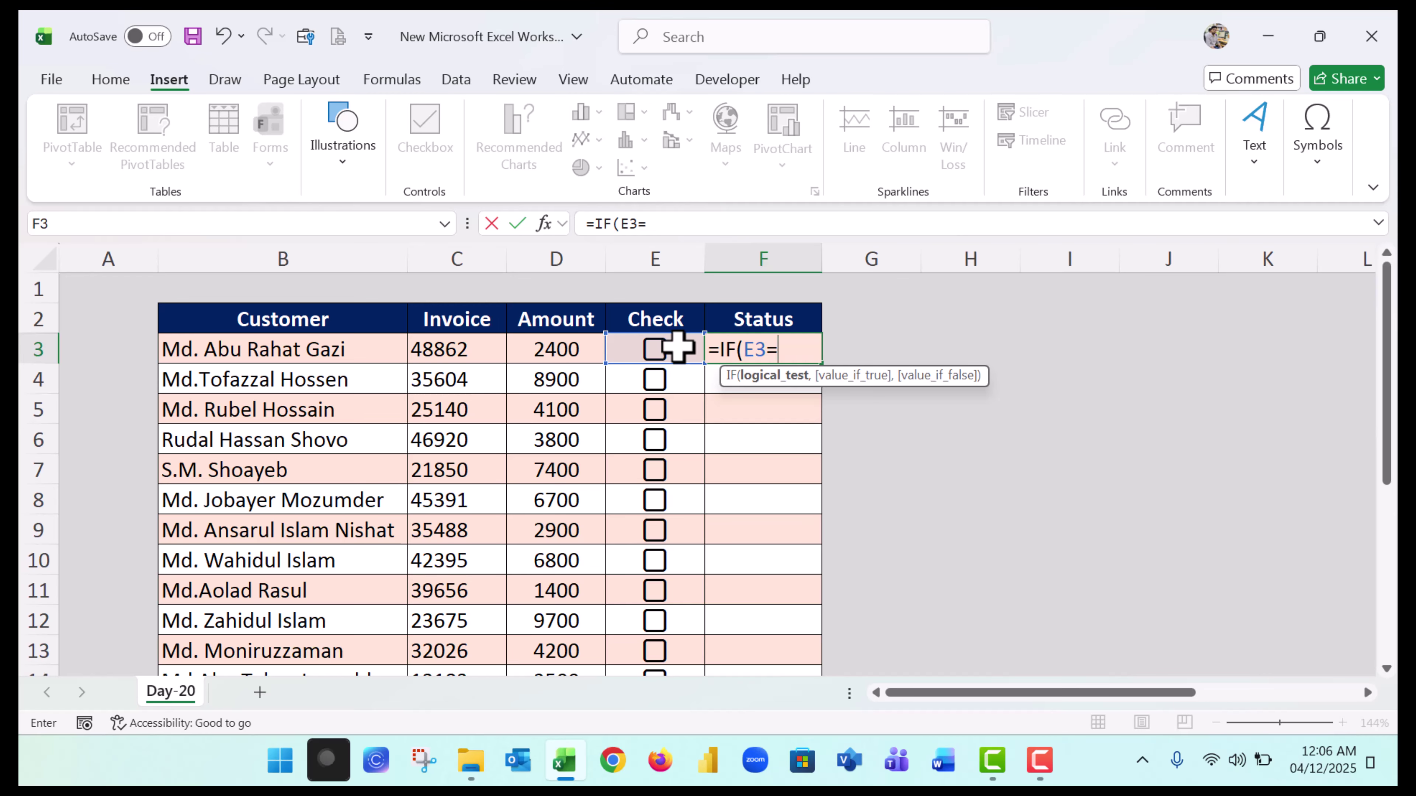
type("Tr")
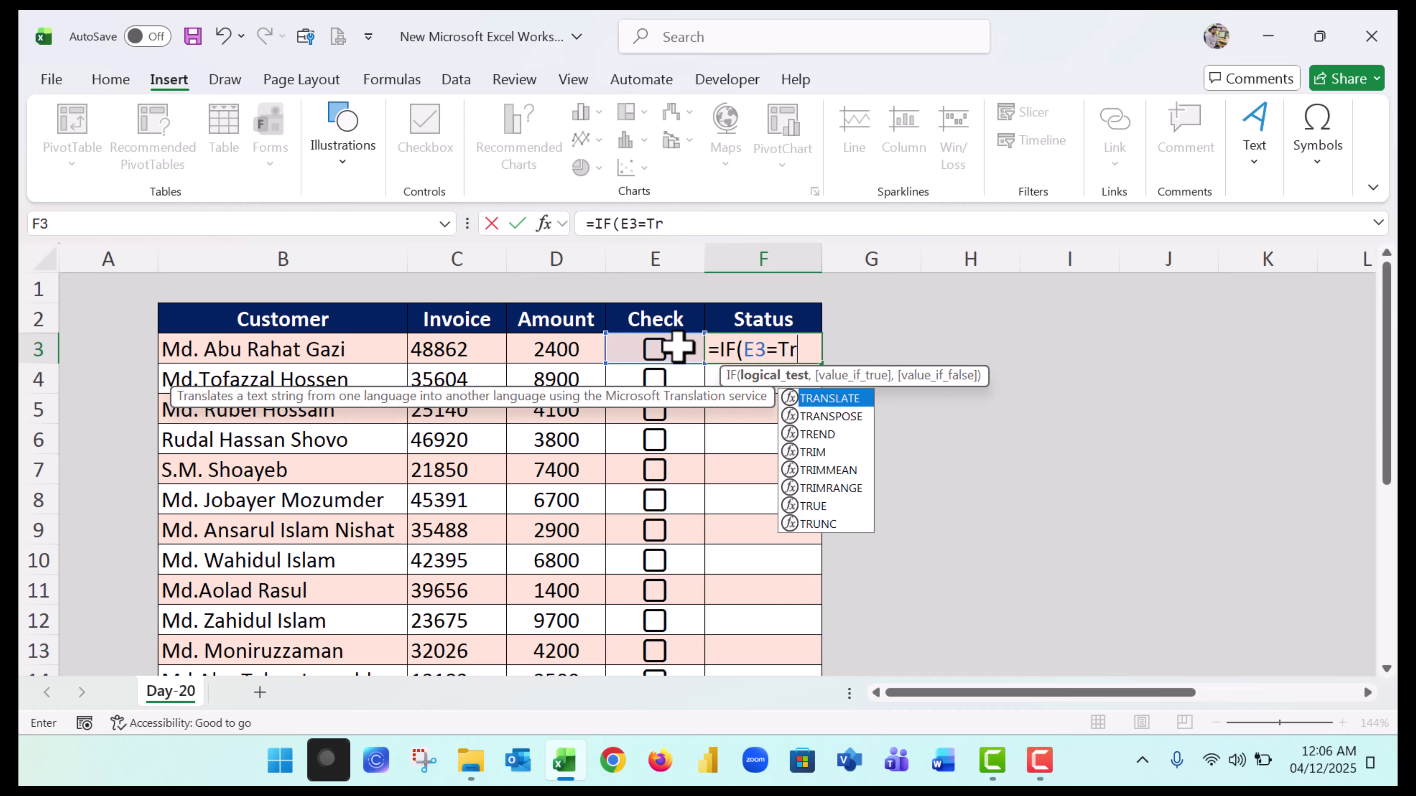
type("u")
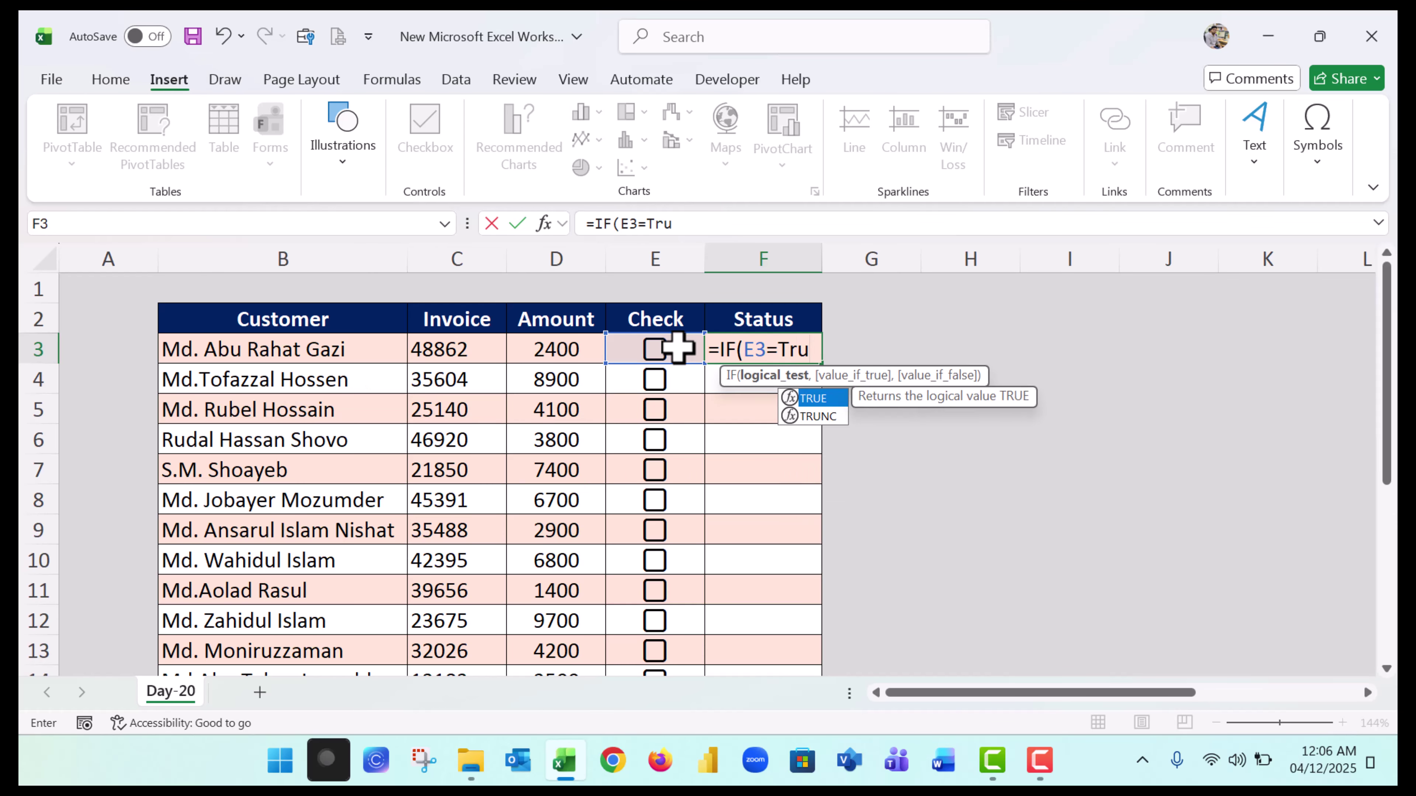
double_click(824, 396)
type(",\"Pai")
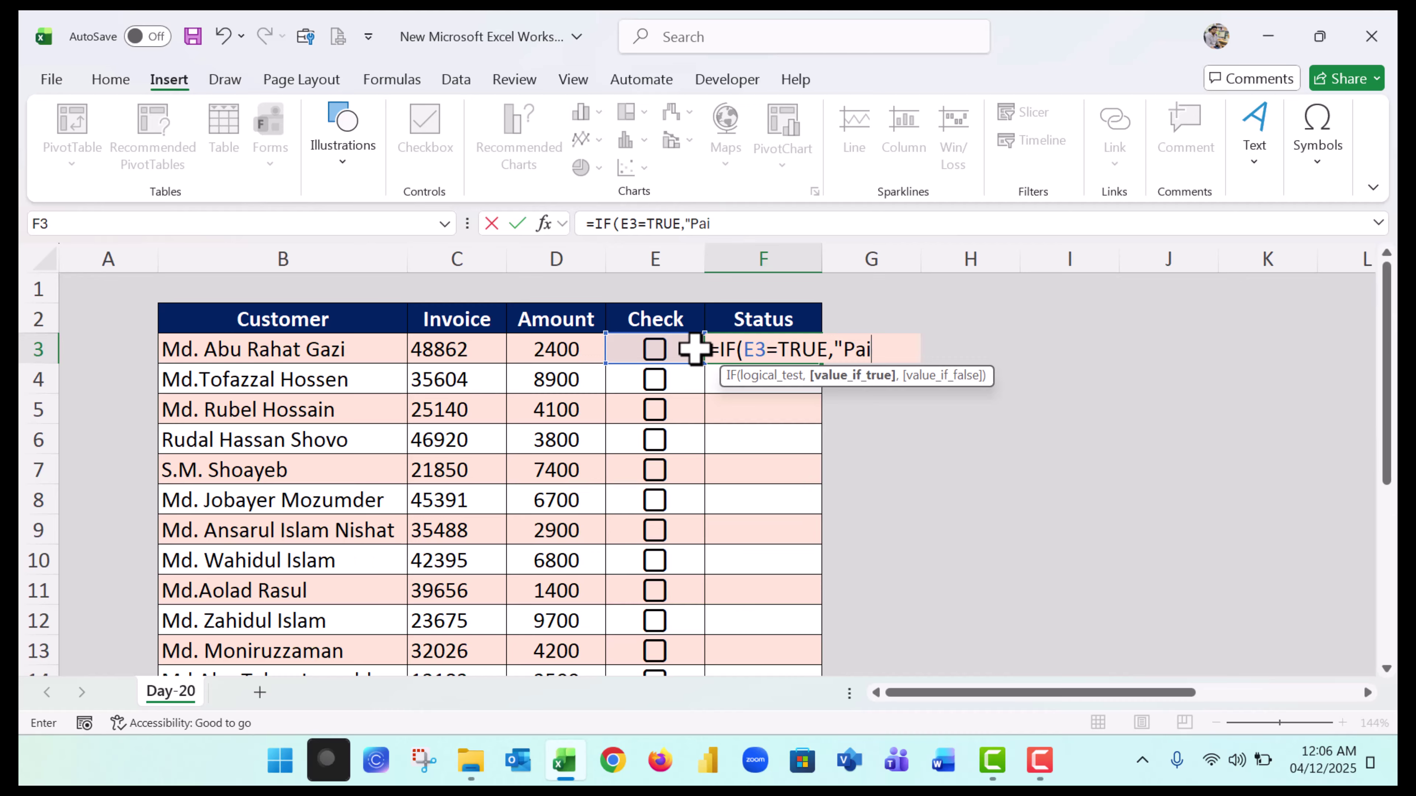
type("d\",")
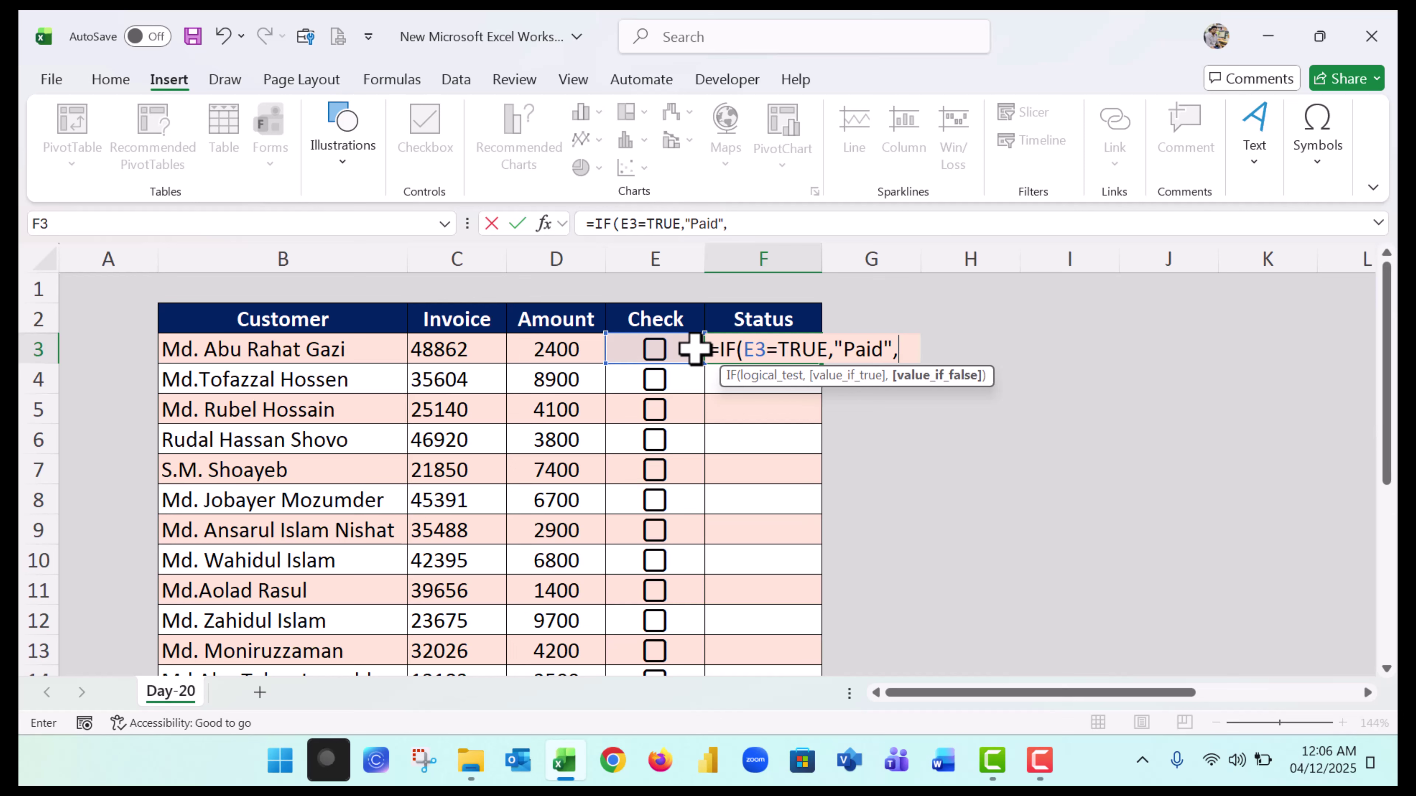
type("\"Pending")
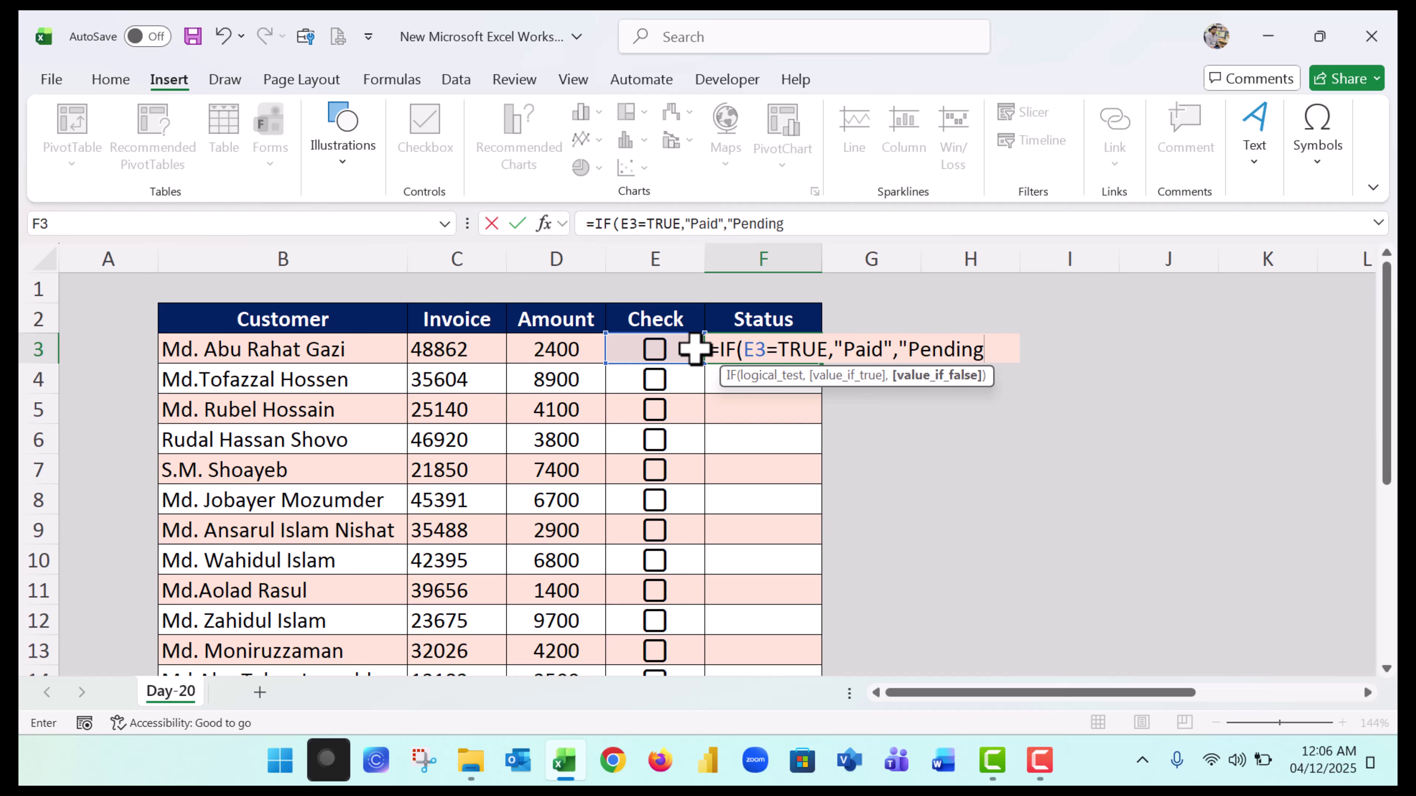
type("\")")
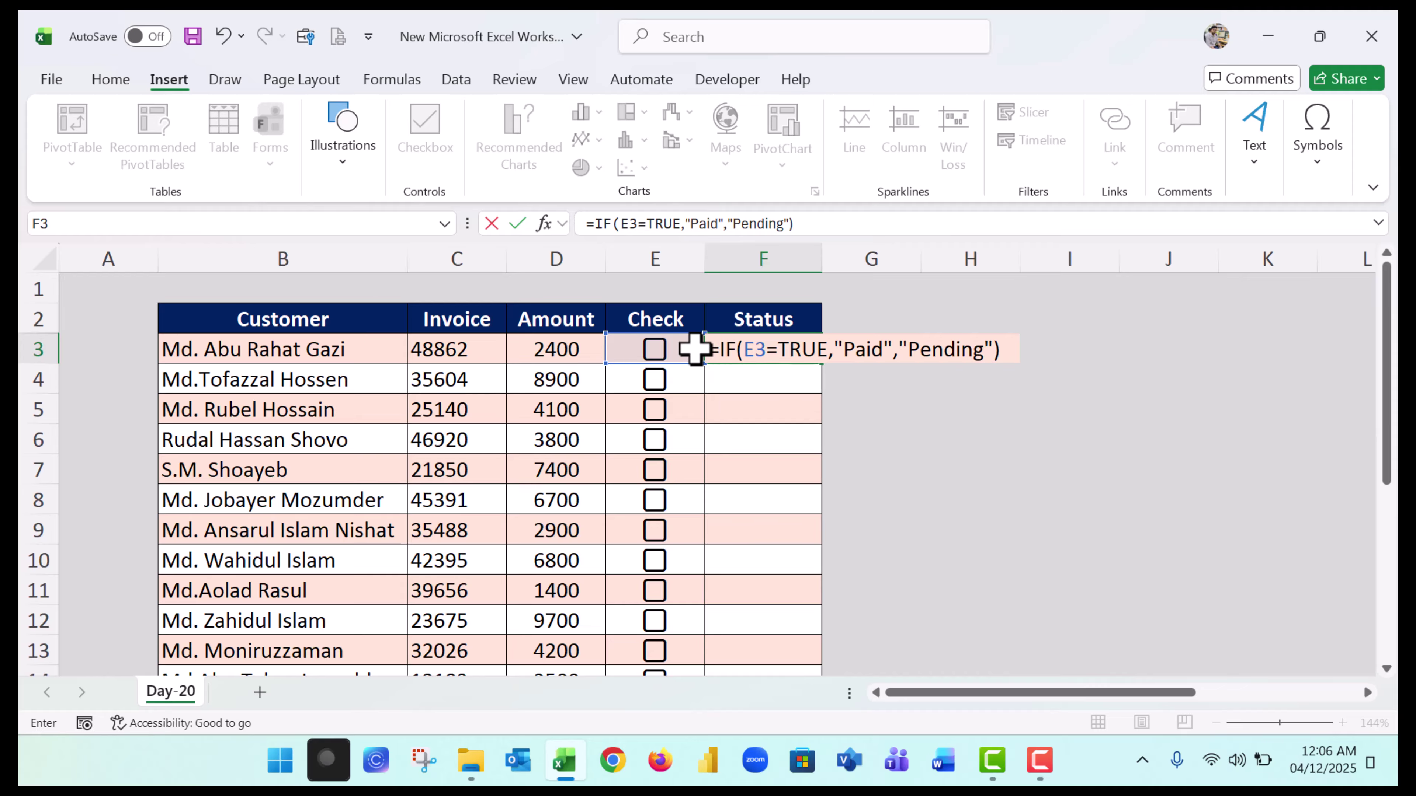
key("Return")
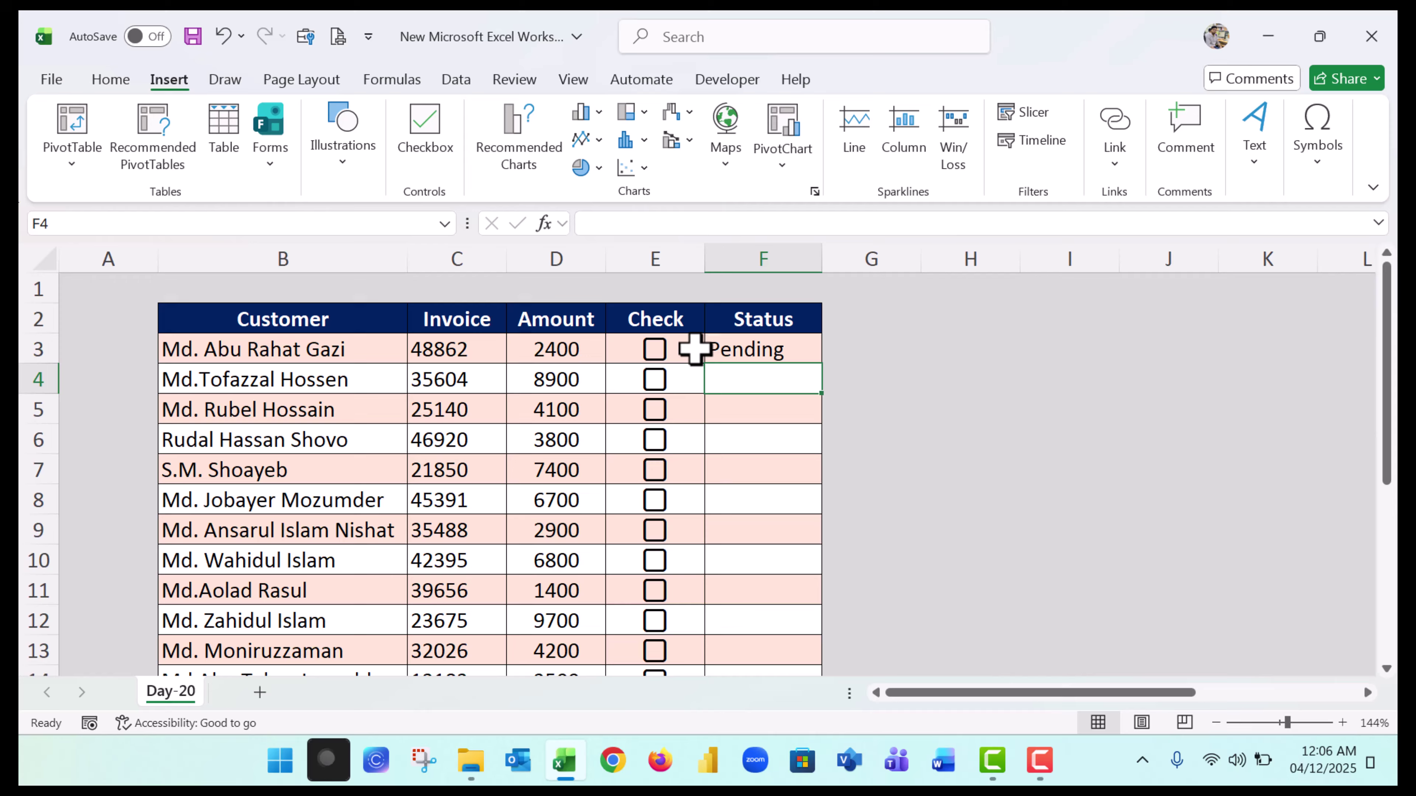
left_click(768, 356)
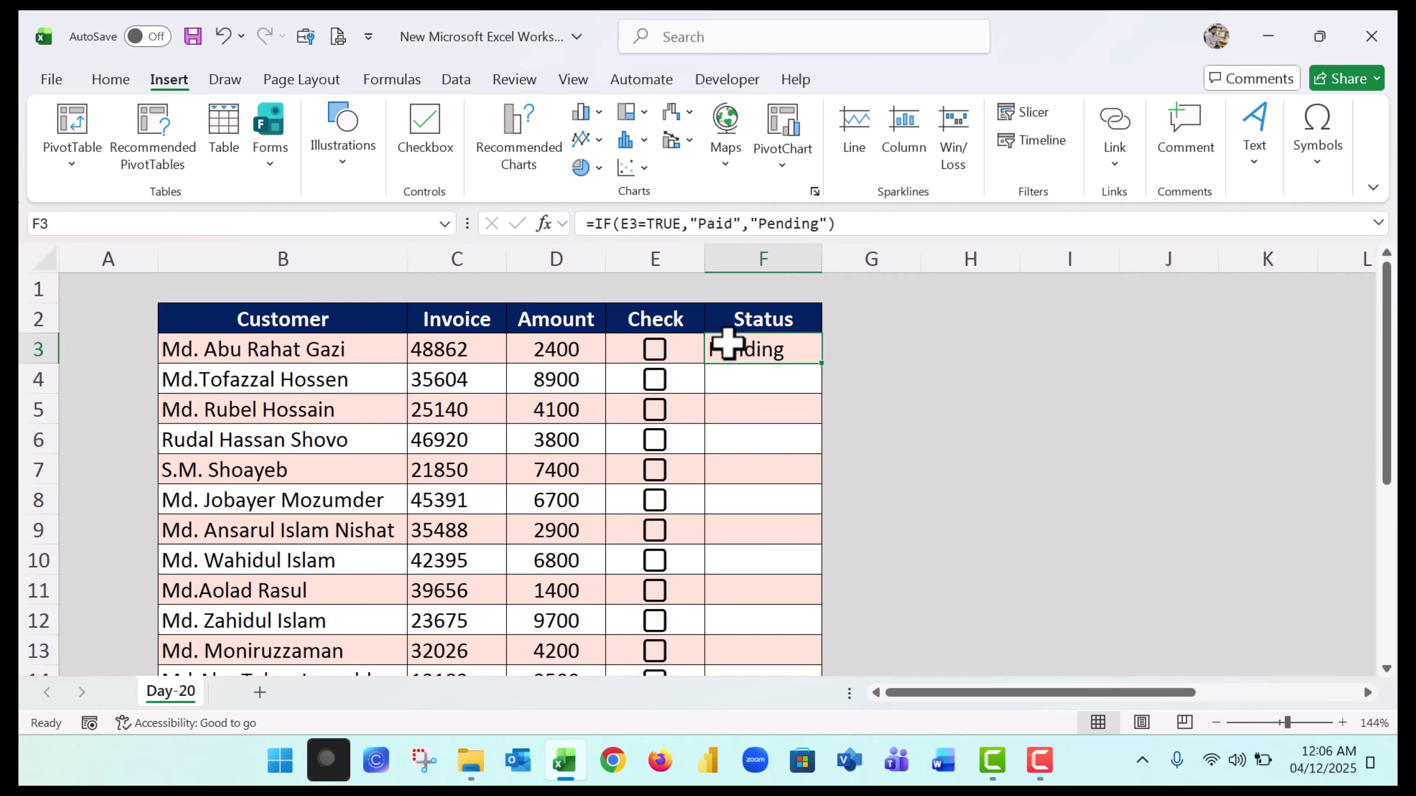
left_click_drag(543, 354, 343, 351)
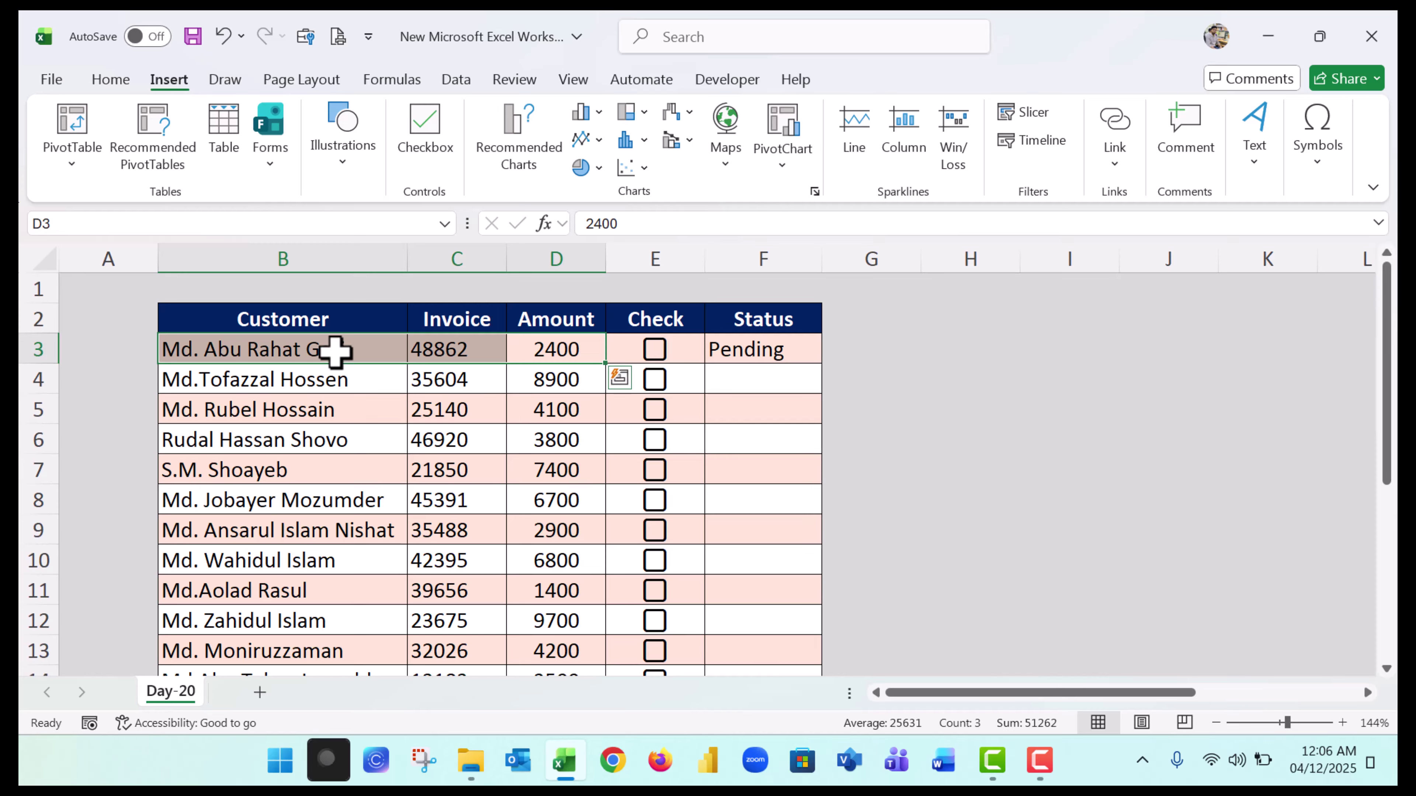
left_click(552, 347)
left_click(786, 353)
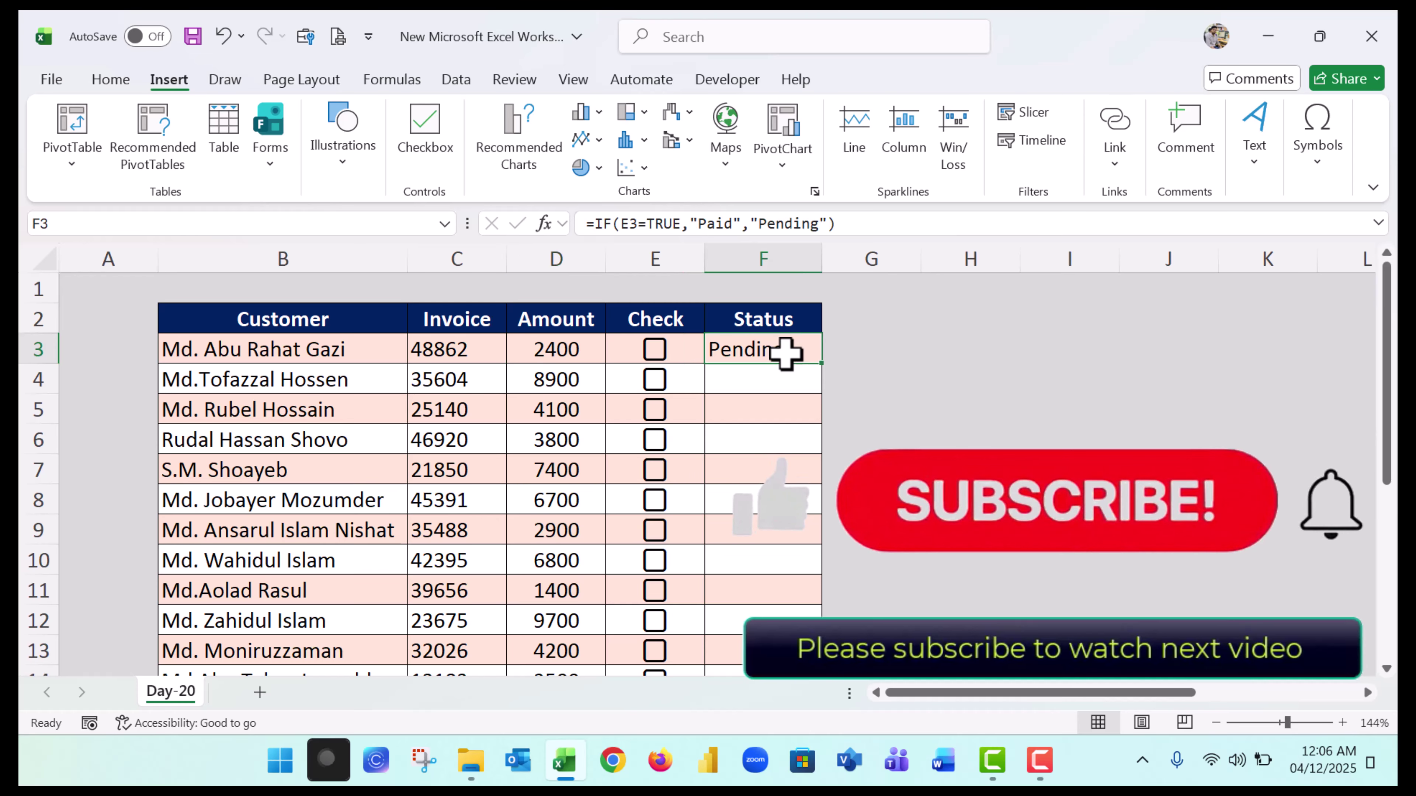
Toggle the E3 checkbox to test the Paid/Pending formula in F3, leaving the checkbox unticked.
left_click(655, 351)
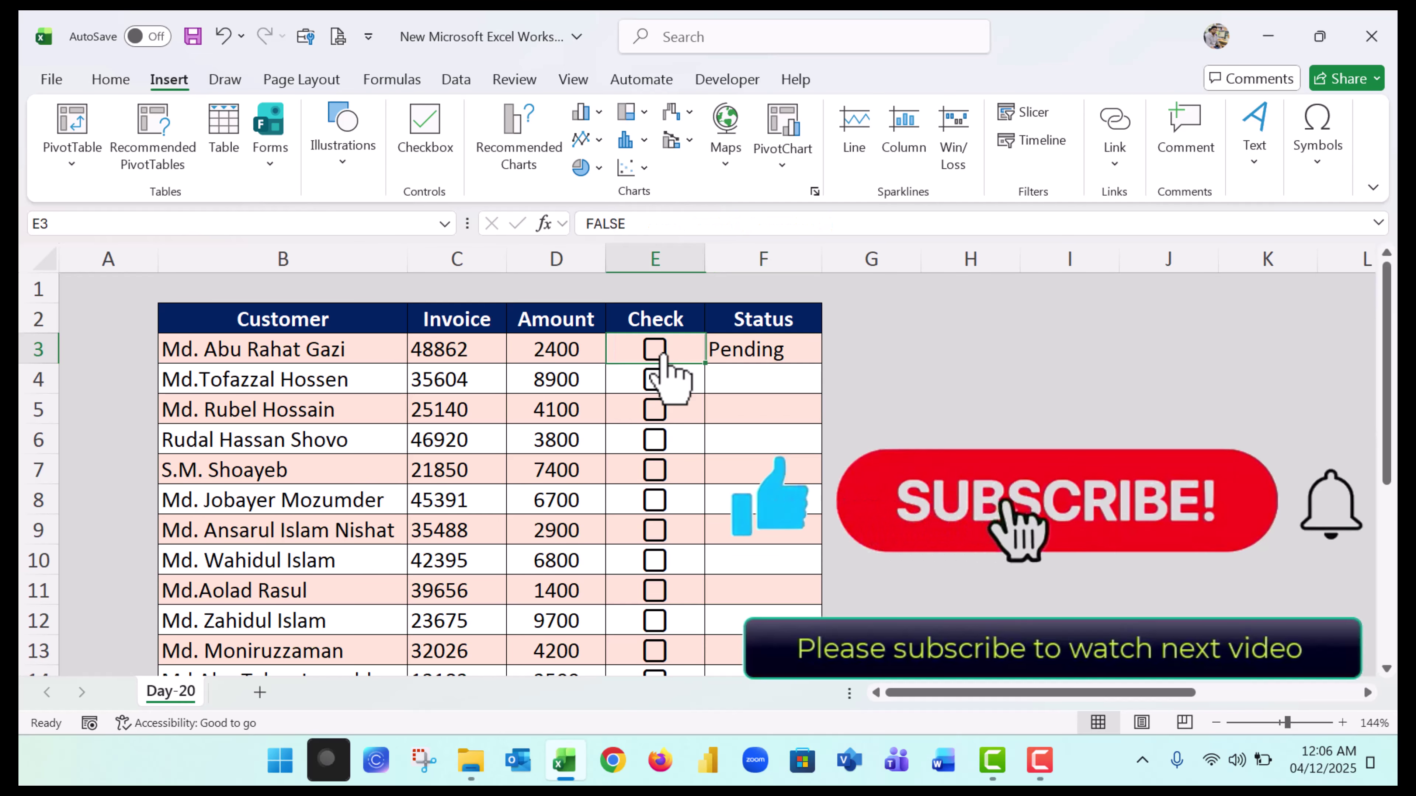
left_click(807, 356)
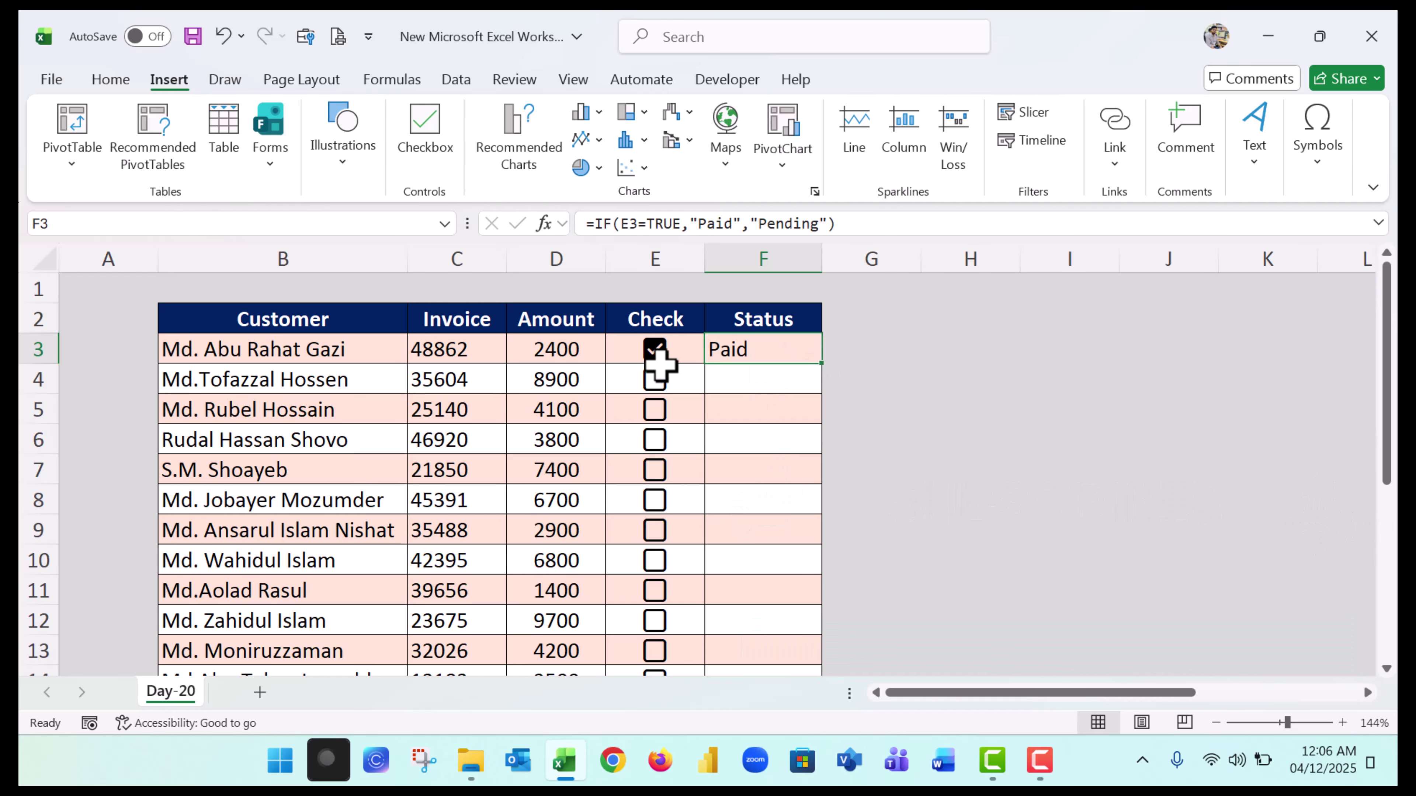
left_click(656, 350)
left_click(656, 350)
left_click(656, 350)
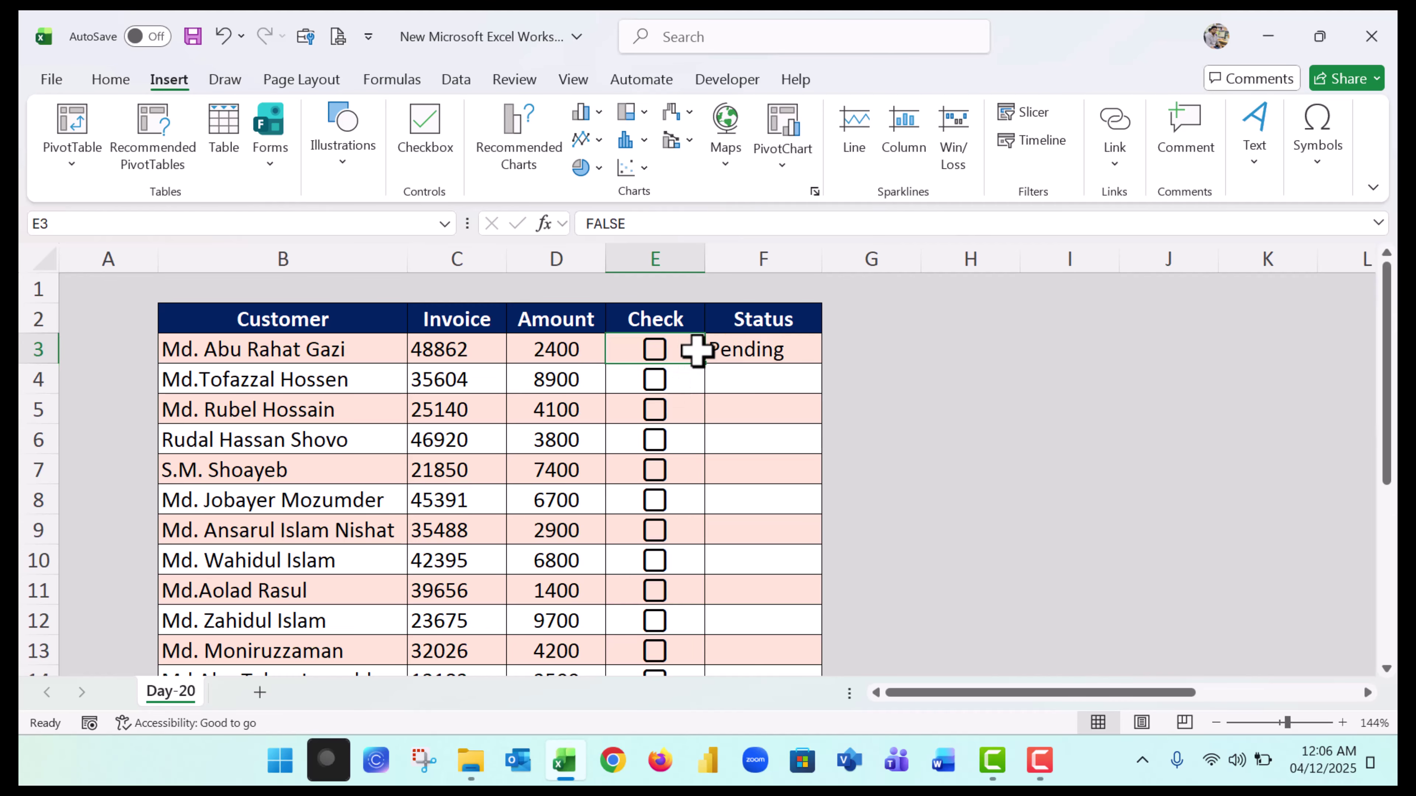
Copy the Status formula from F3 and paste it as formulas only into F4:F22.
left_click(754, 348)
key("ctrl+c")
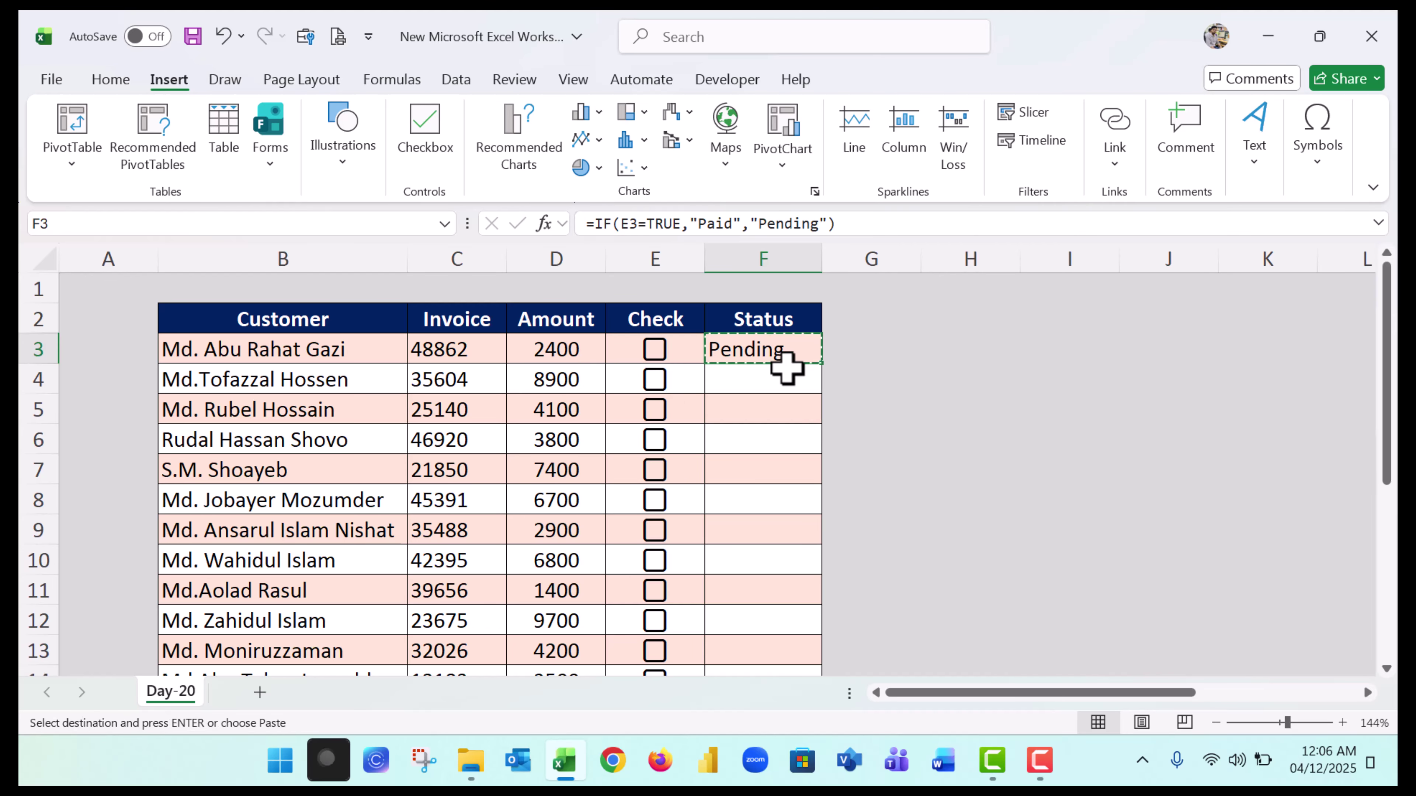
scroll(793, 459, "down", 5)
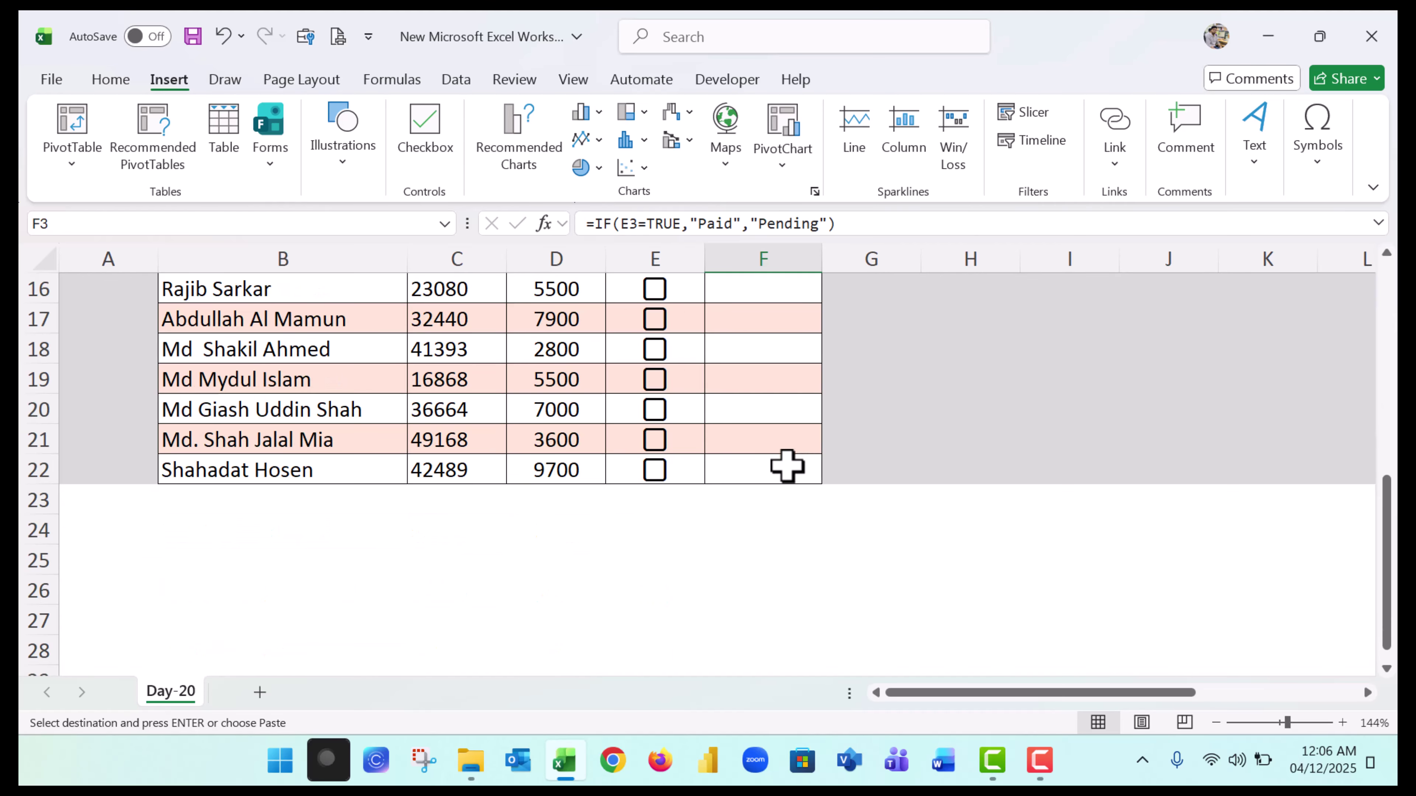
left_click(765, 466, "shift")
scroll(775, 418, "up", 5)
left_click(777, 345)
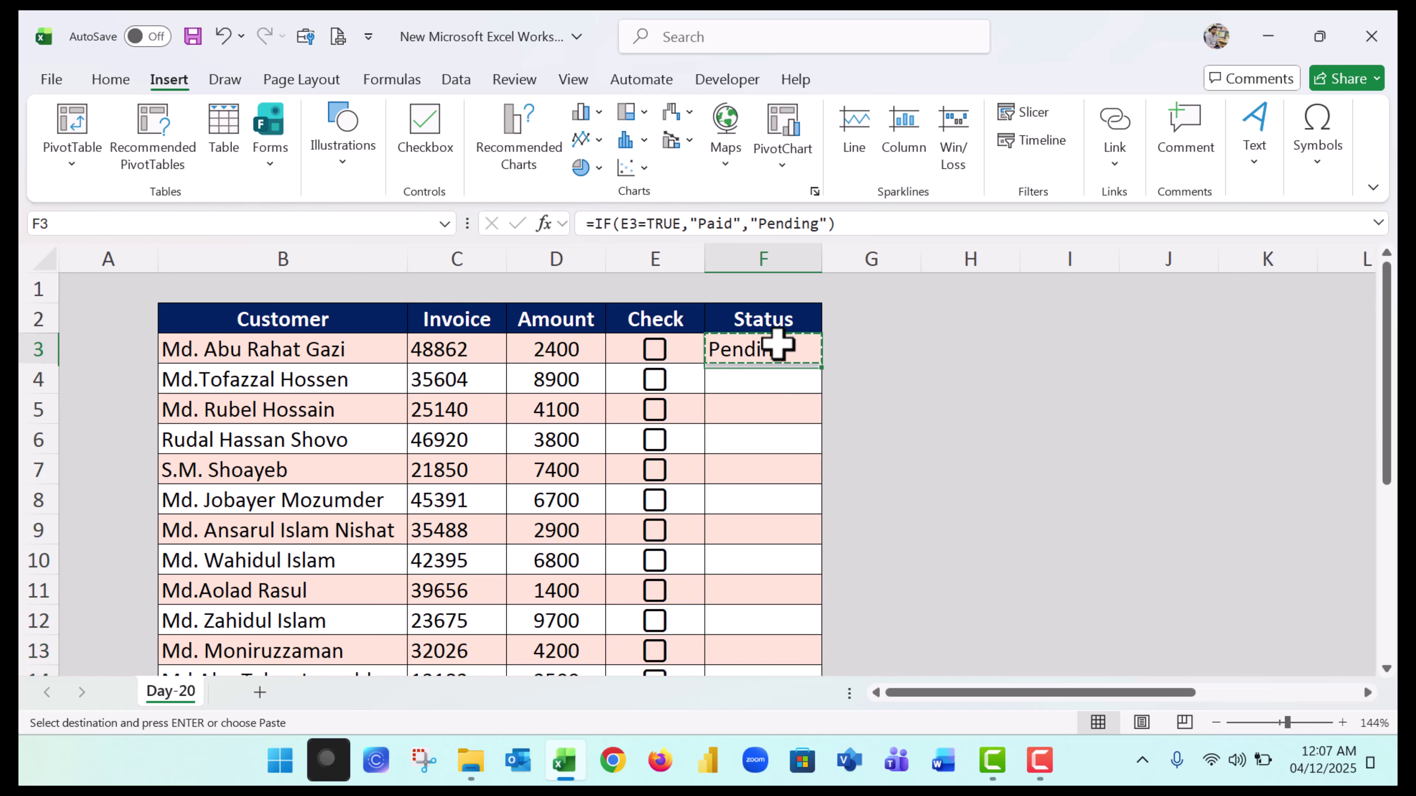
left_click_drag(770, 385, 769, 466)
scroll(777, 424, "down", 5)
scroll(772, 458, "up", 5)
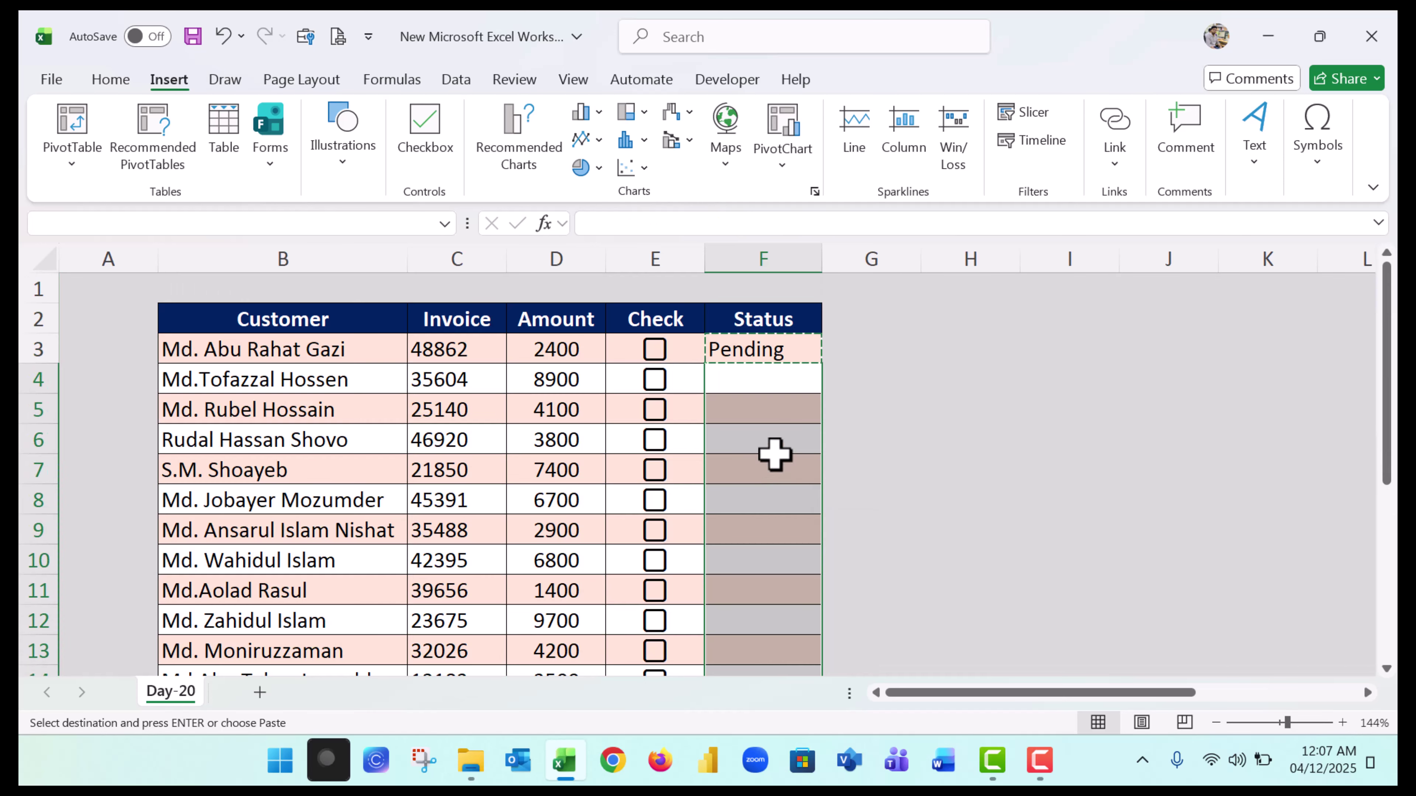
right_click(757, 379)
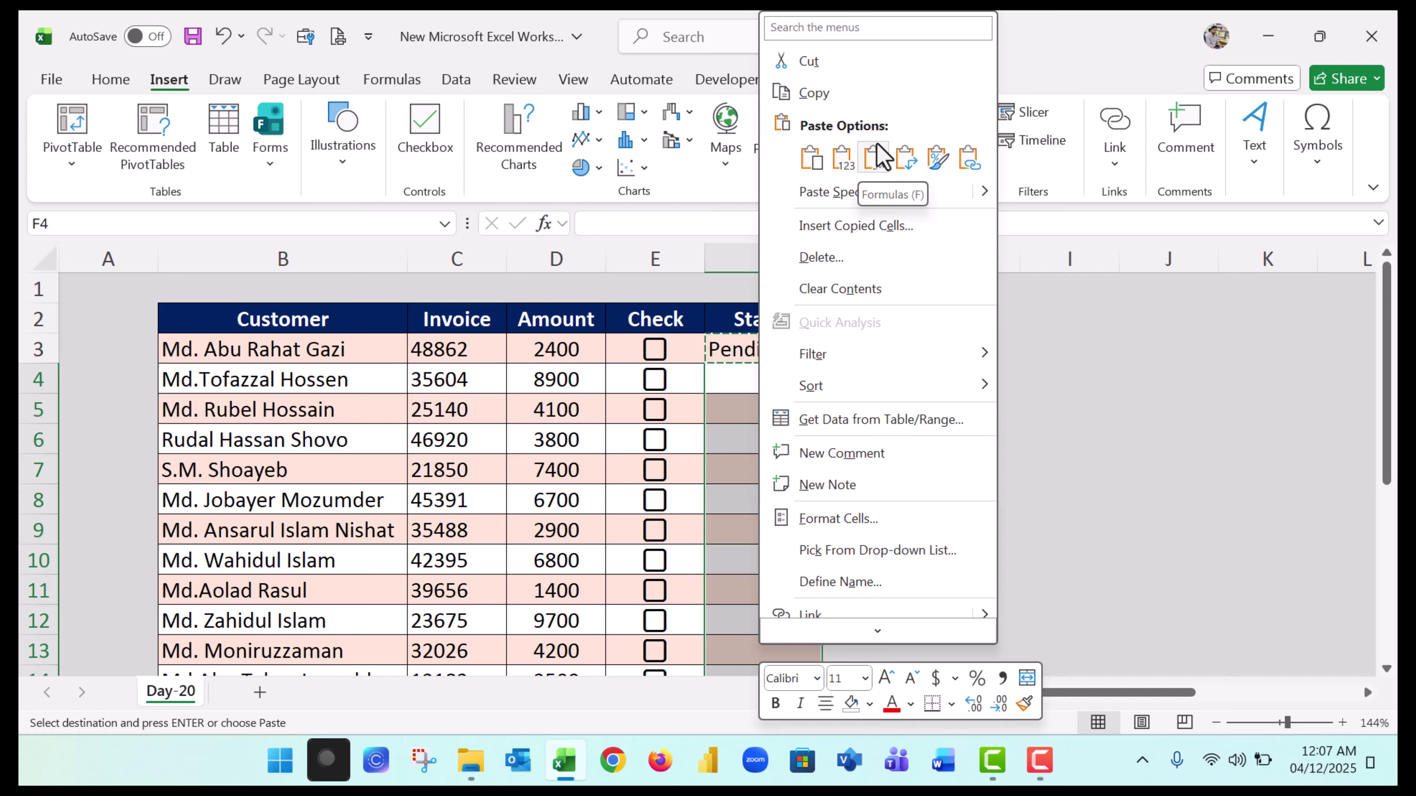
left_click(874, 162)
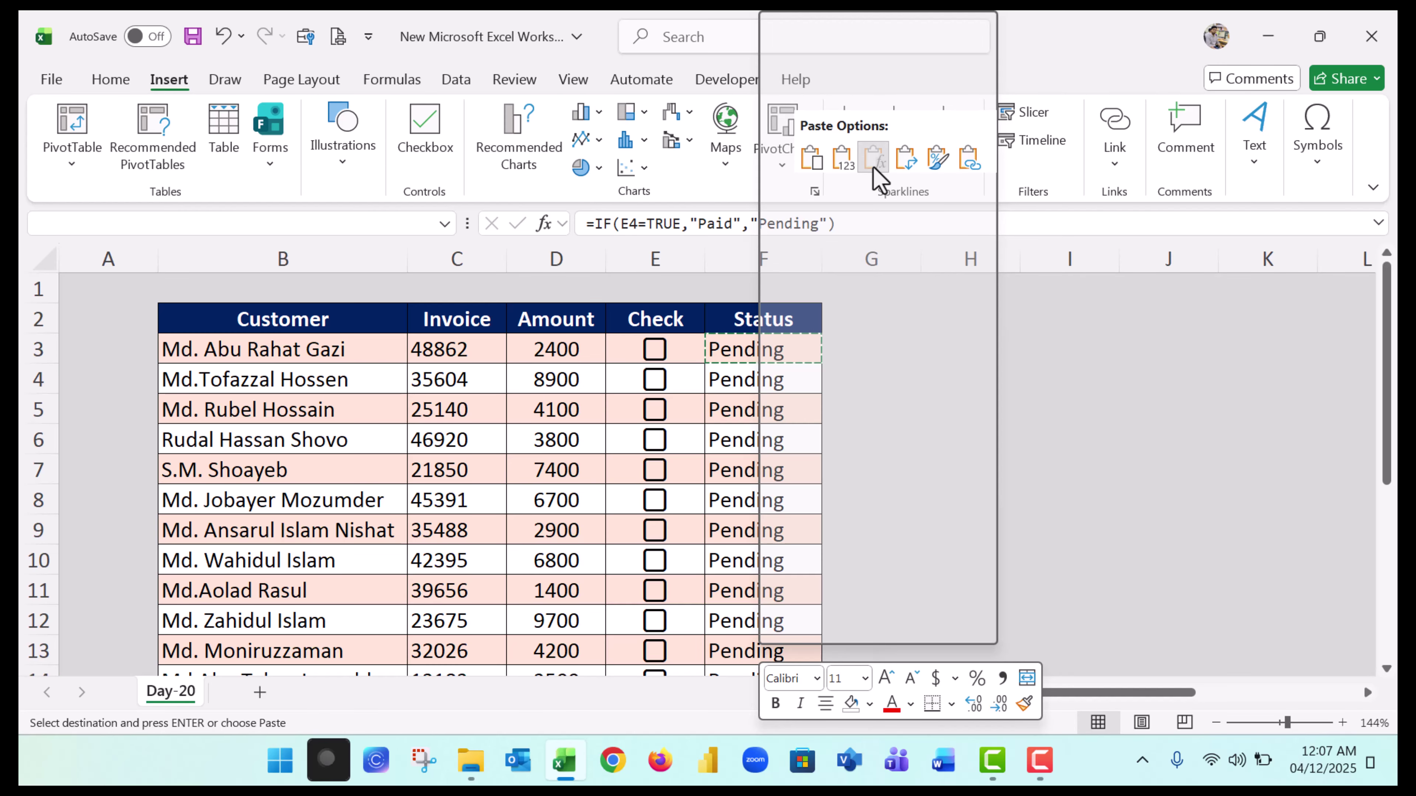
Check the pasted IF formulas in several cells down the Status column for correct row references.
left_click(732, 379)
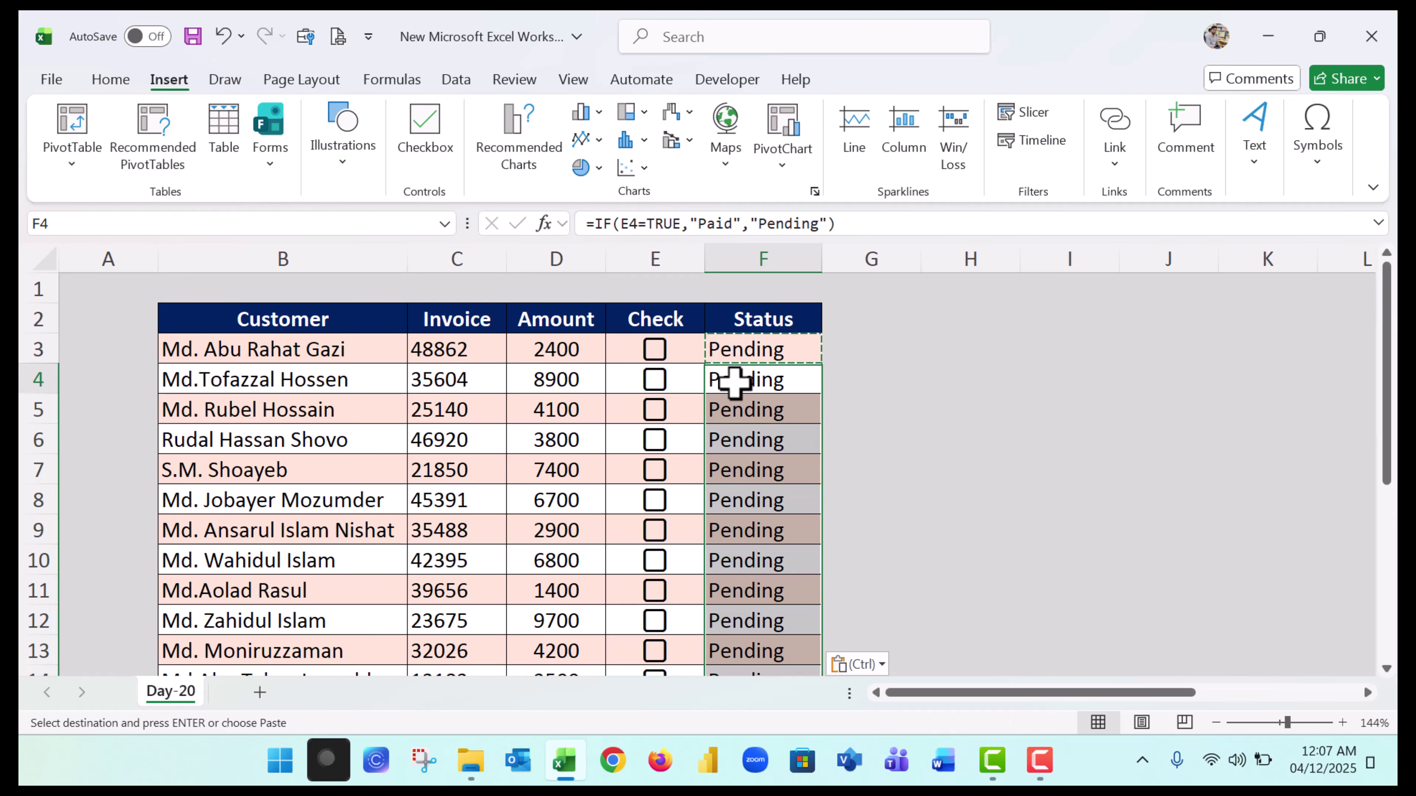
left_click(758, 411)
left_click(758, 499)
left_click(751, 547)
scroll(750, 544, "down", 3)
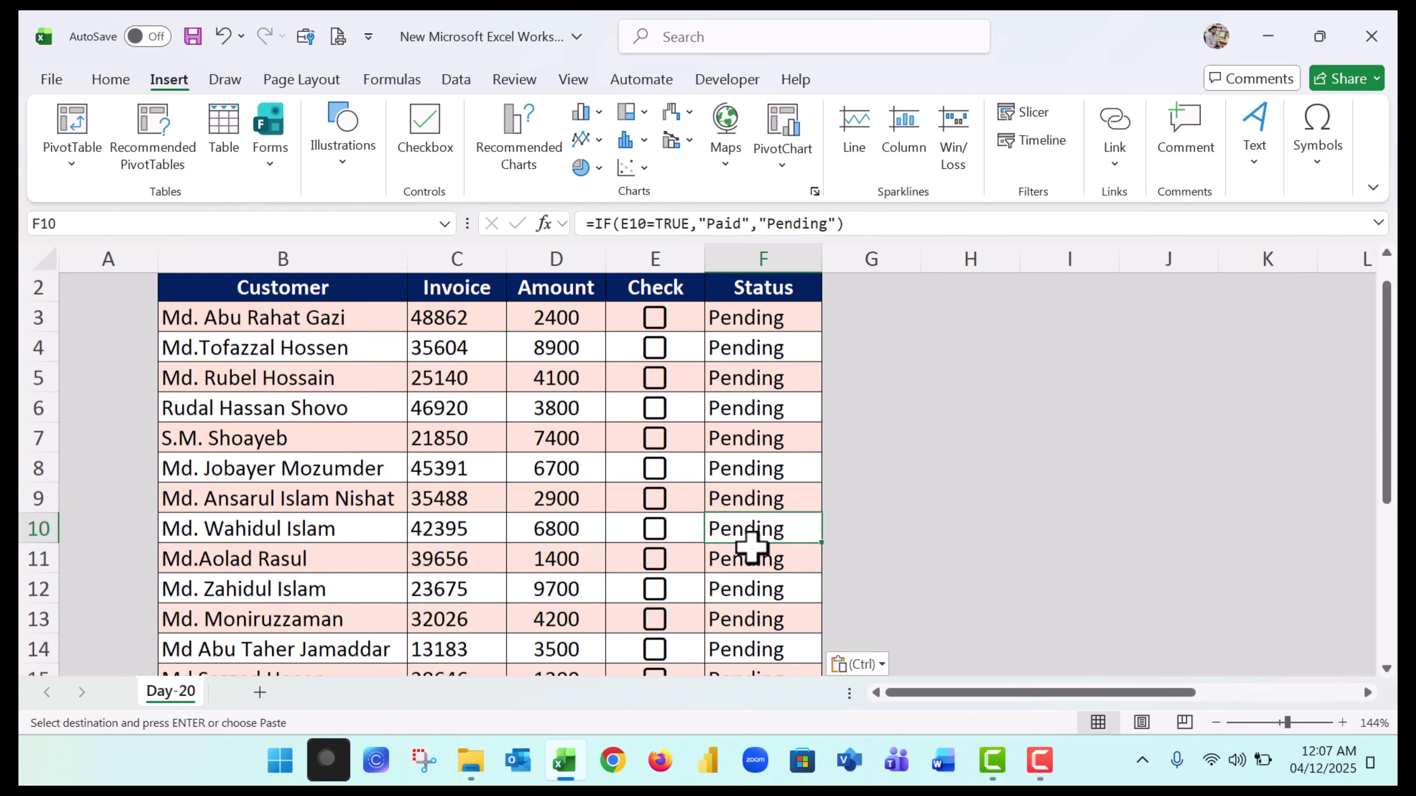
left_click(750, 552)
left_click(748, 616)
scroll(747, 614, "up", 3)
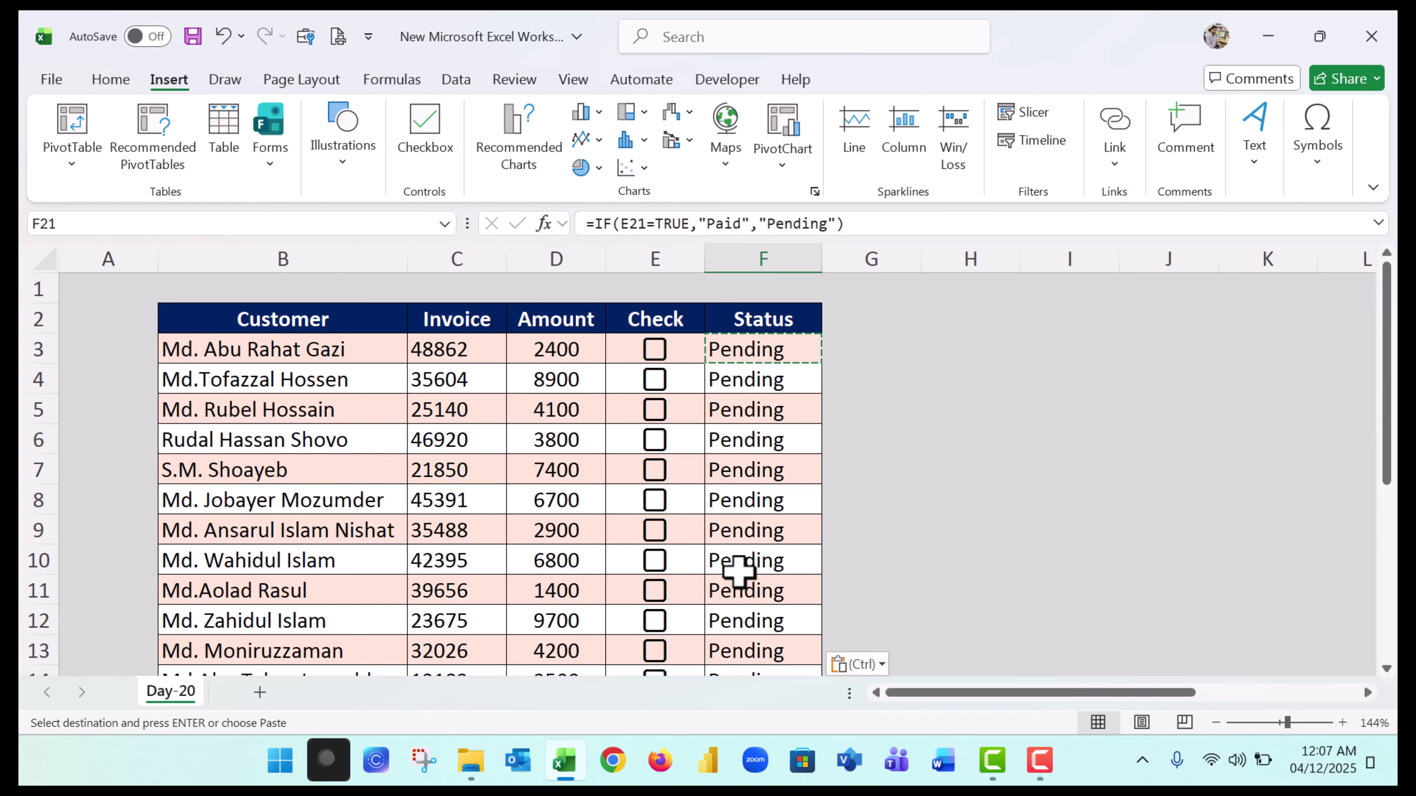
Tick and untick the E3 checkbox while watching the status in F3, and inspect the F3 formula.
left_click(656, 349)
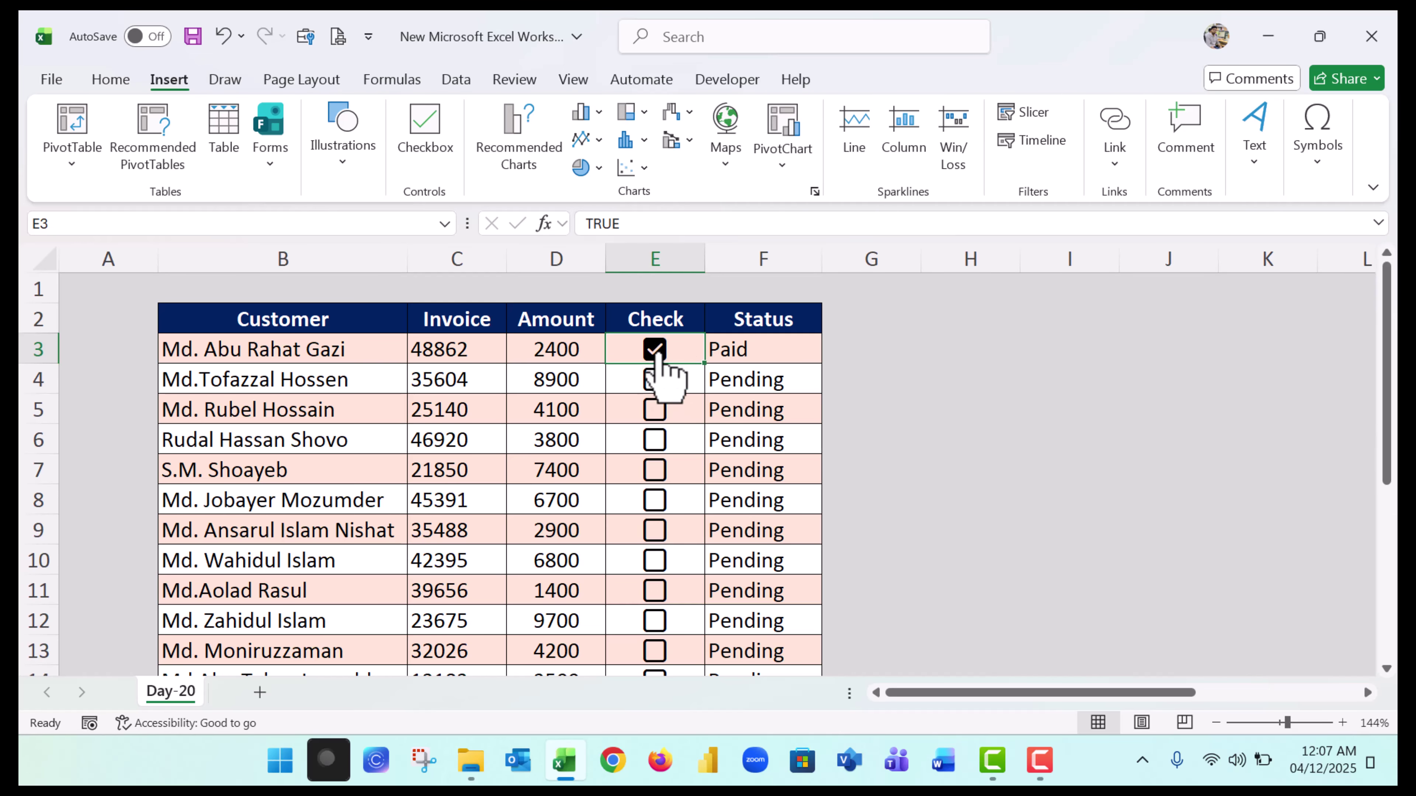
left_click(656, 350)
left_click(737, 352)
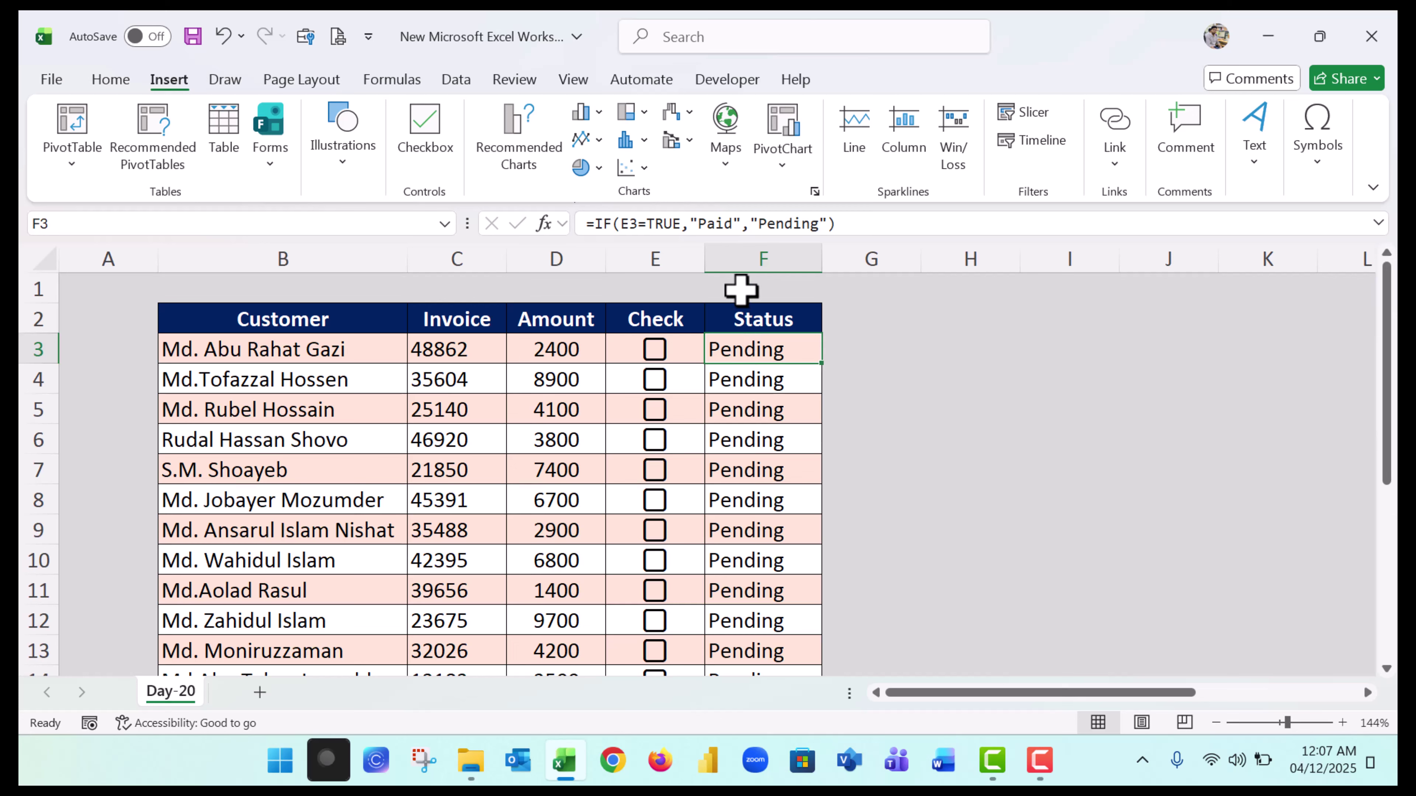
Start a Text That Contains conditional formatting rule on the whole of column F for the text "Paid".
left_click(749, 248)
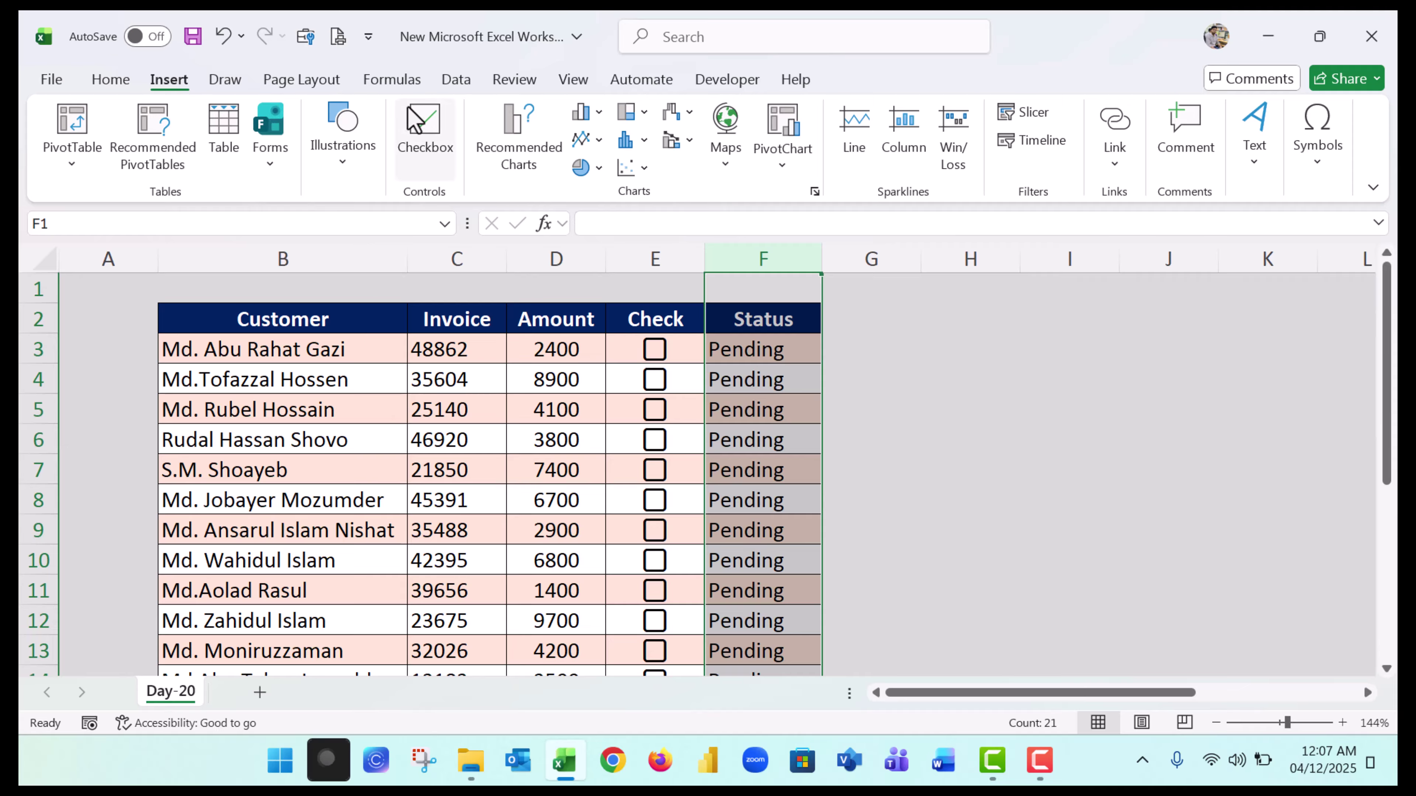
left_click(112, 91)
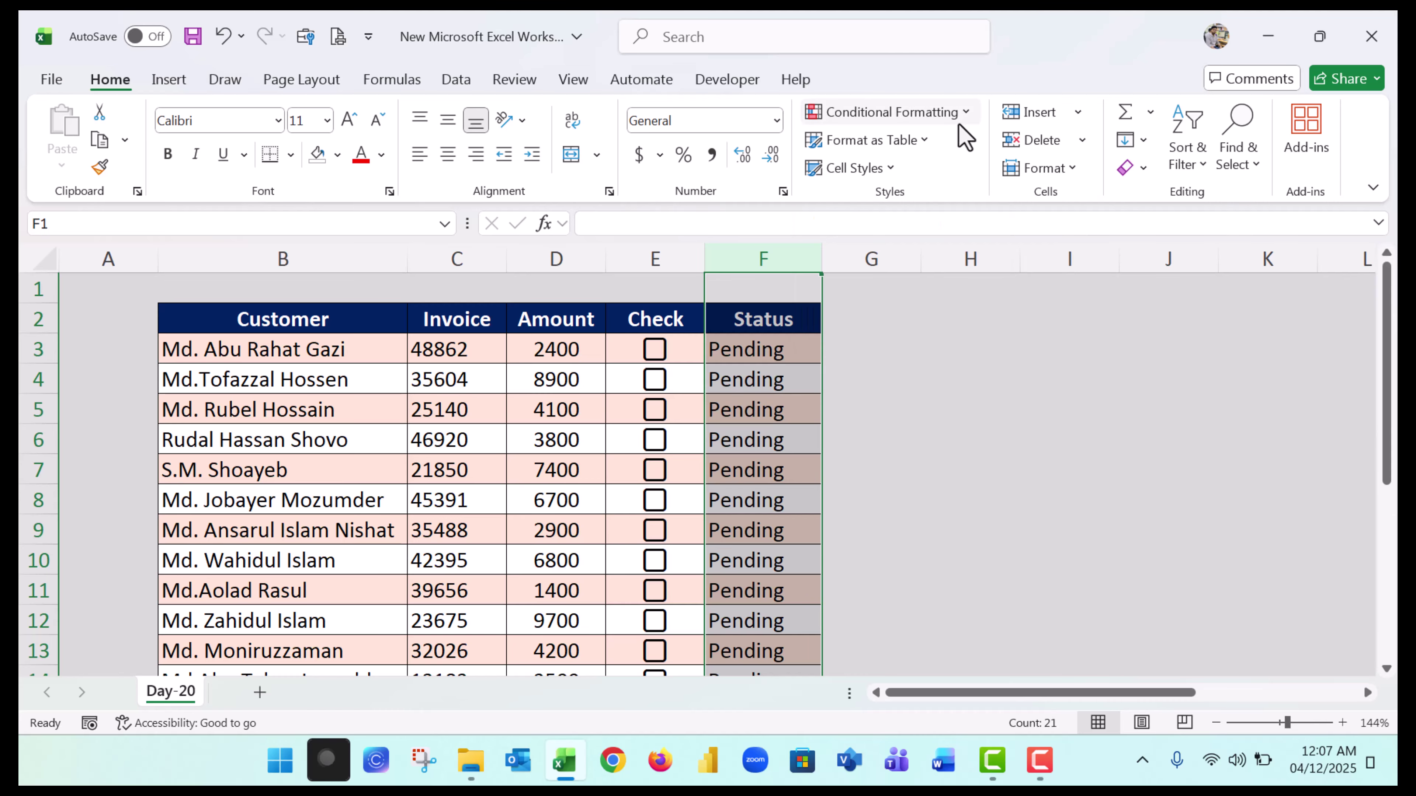
left_click(969, 115)
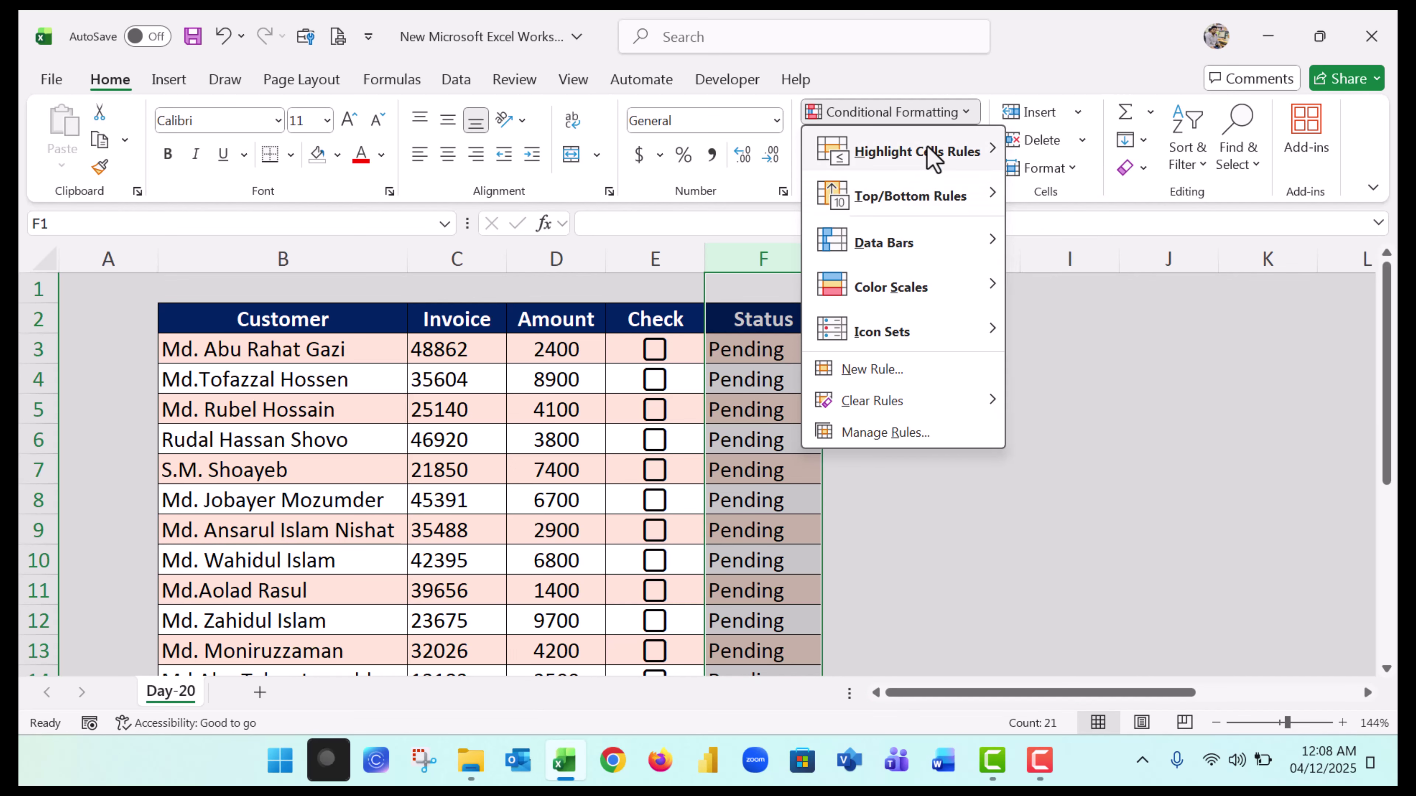
mouse_move(923, 151)
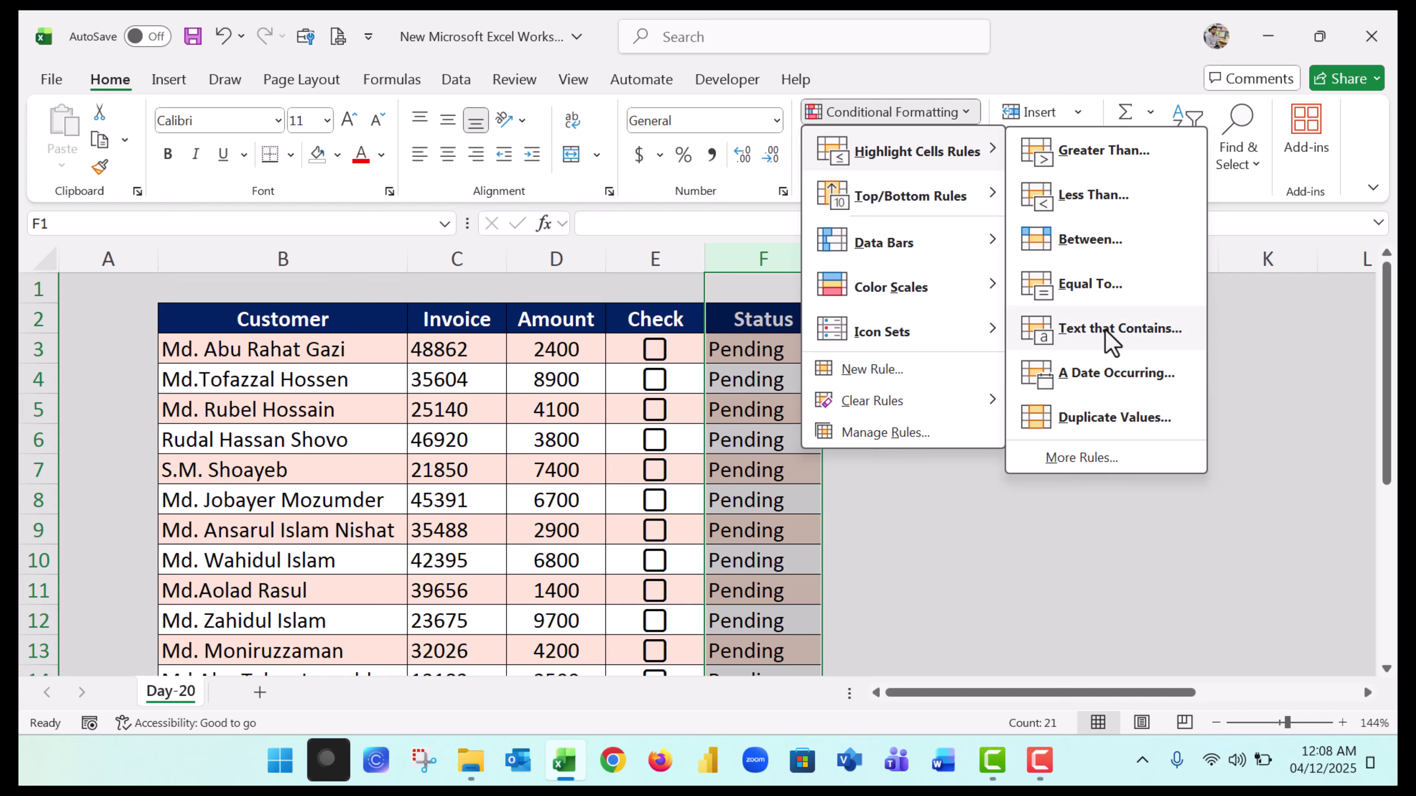
left_click(1111, 341)
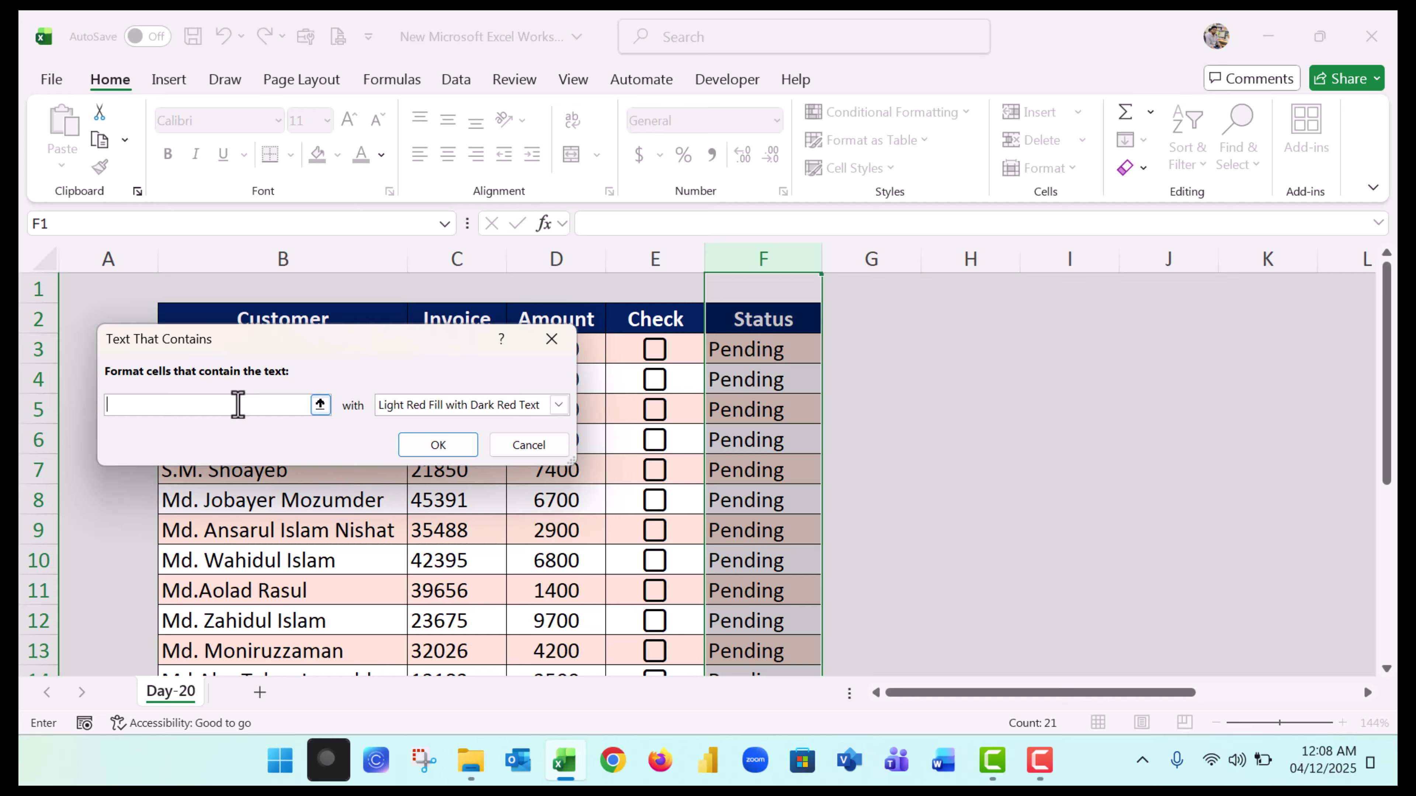
type("Paid")
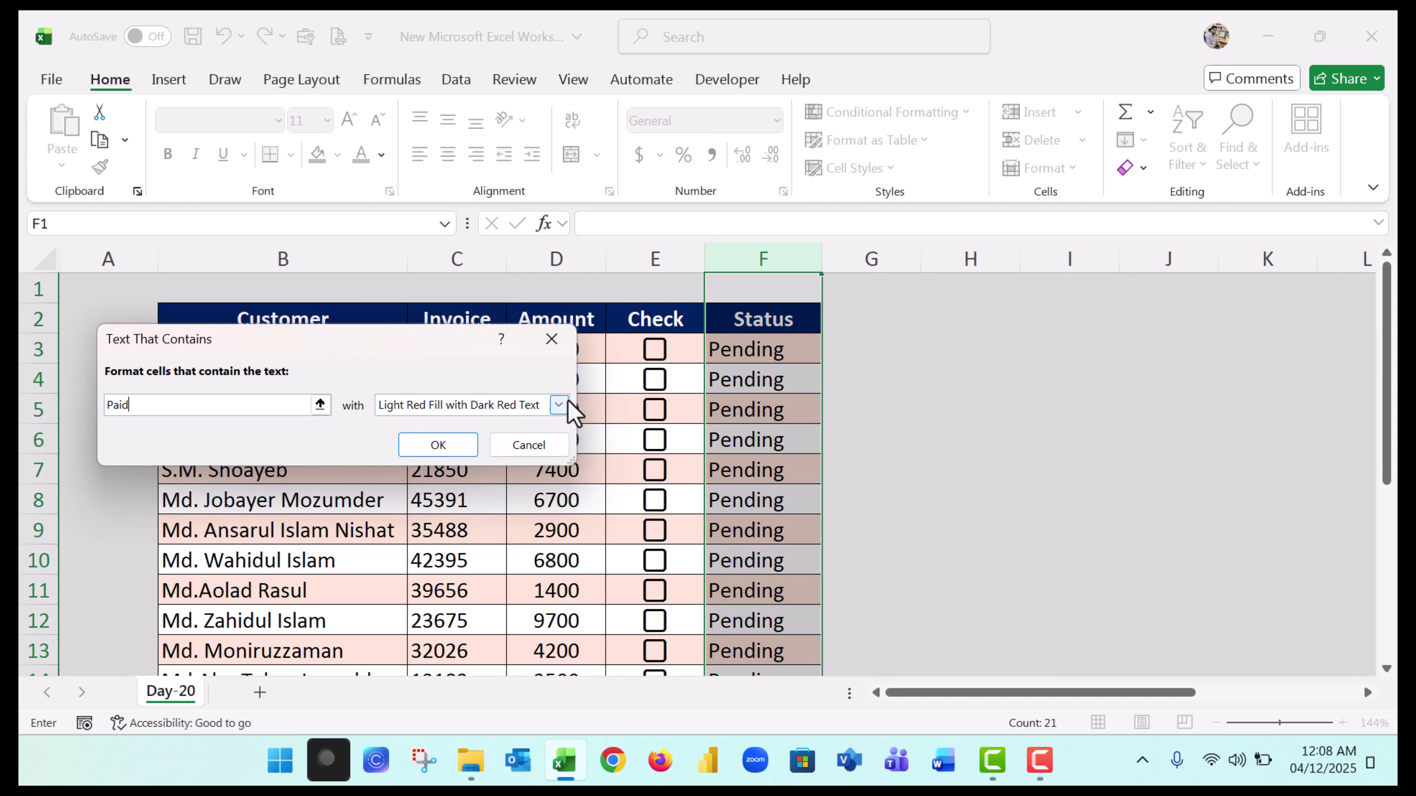
Apply a custom format with green fill and white font to the "Paid" rule, and tick the E3 checkbox to test it.
left_click(556, 405)
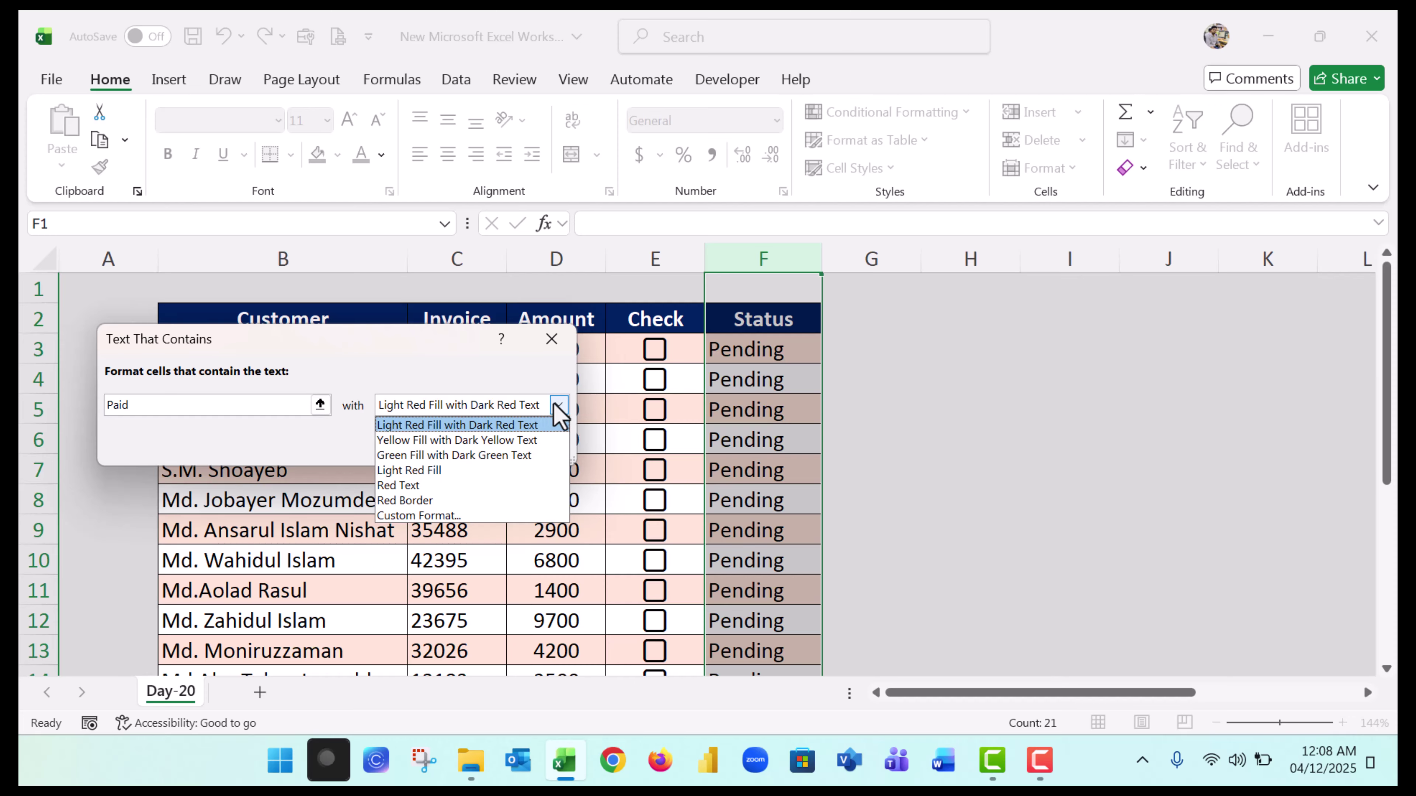
left_click(441, 516)
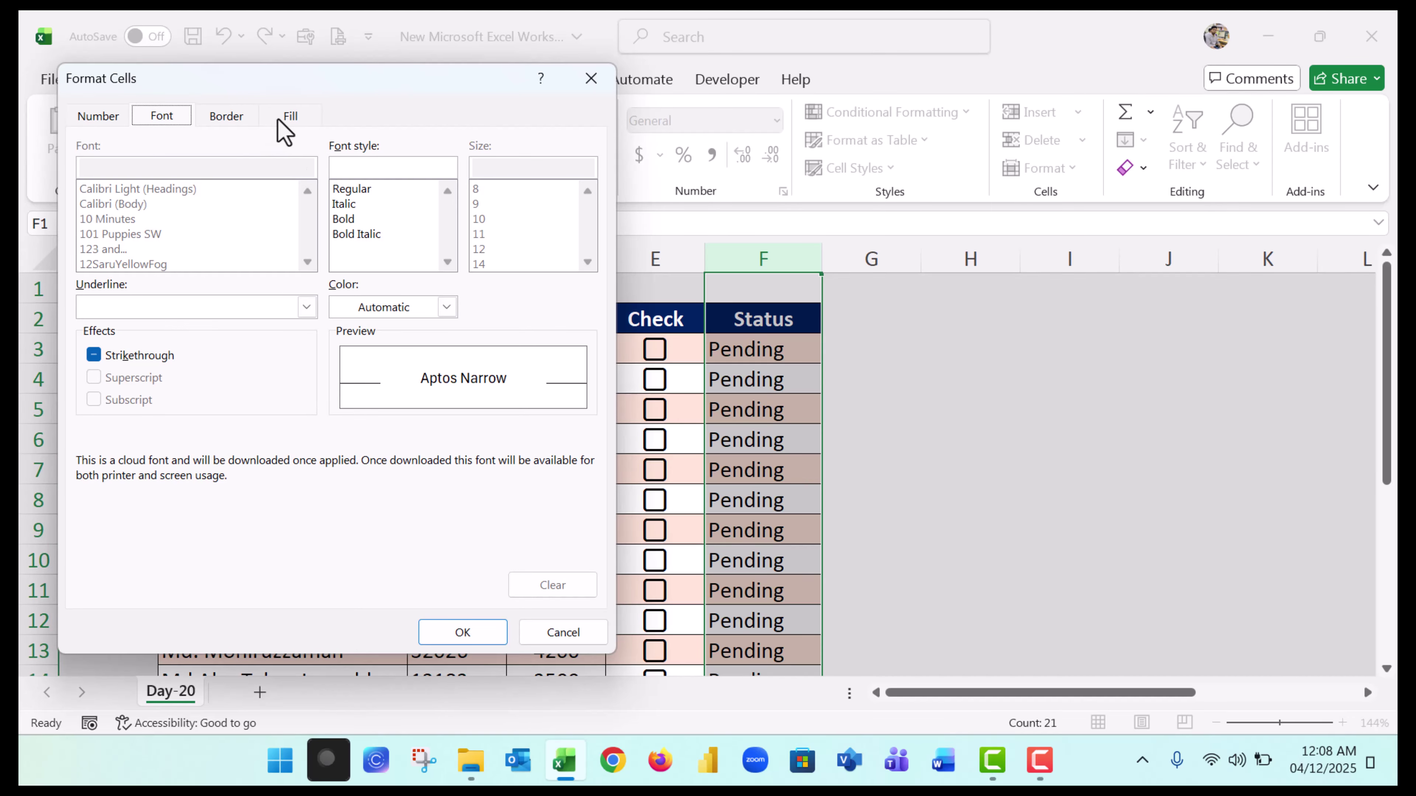
left_click(289, 117)
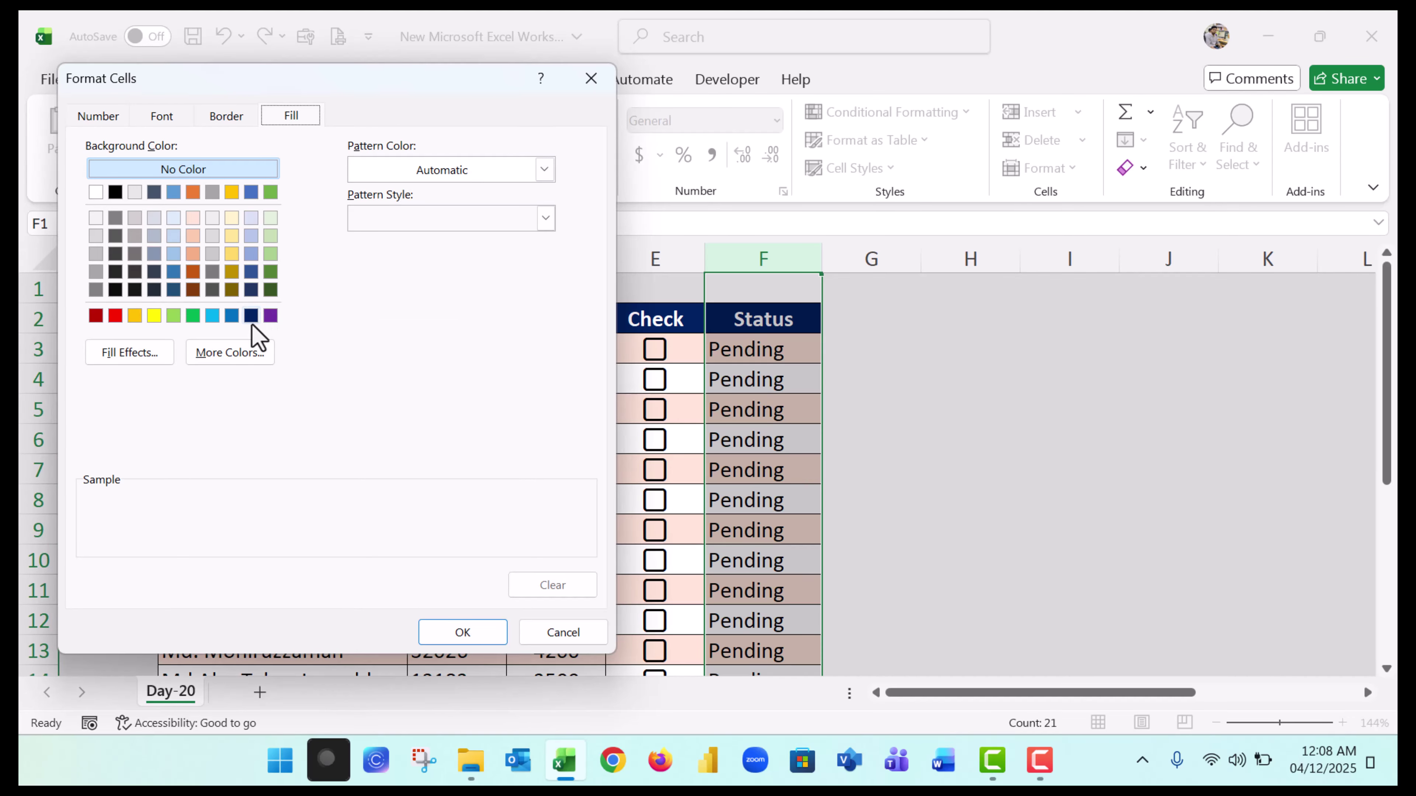
left_click(195, 315)
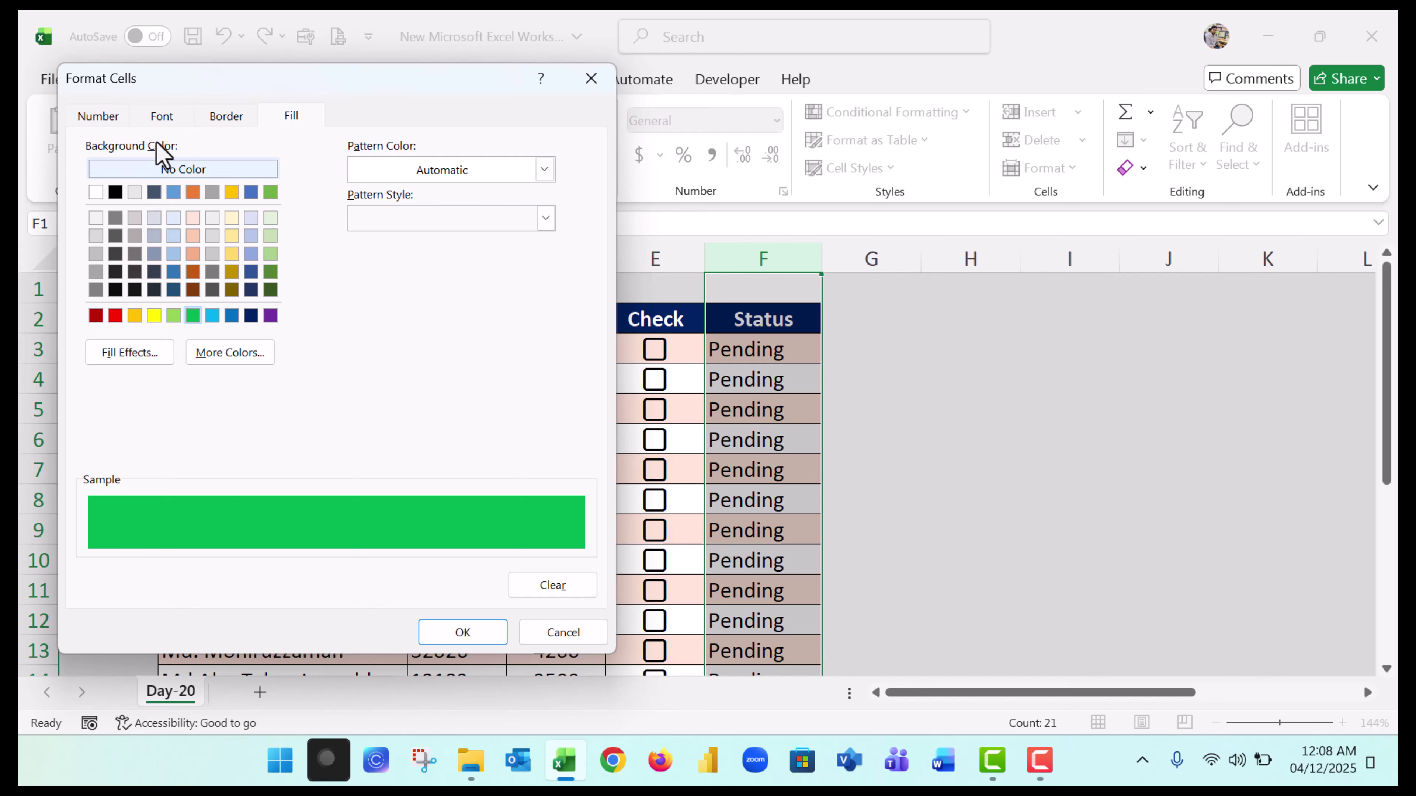
left_click(162, 117)
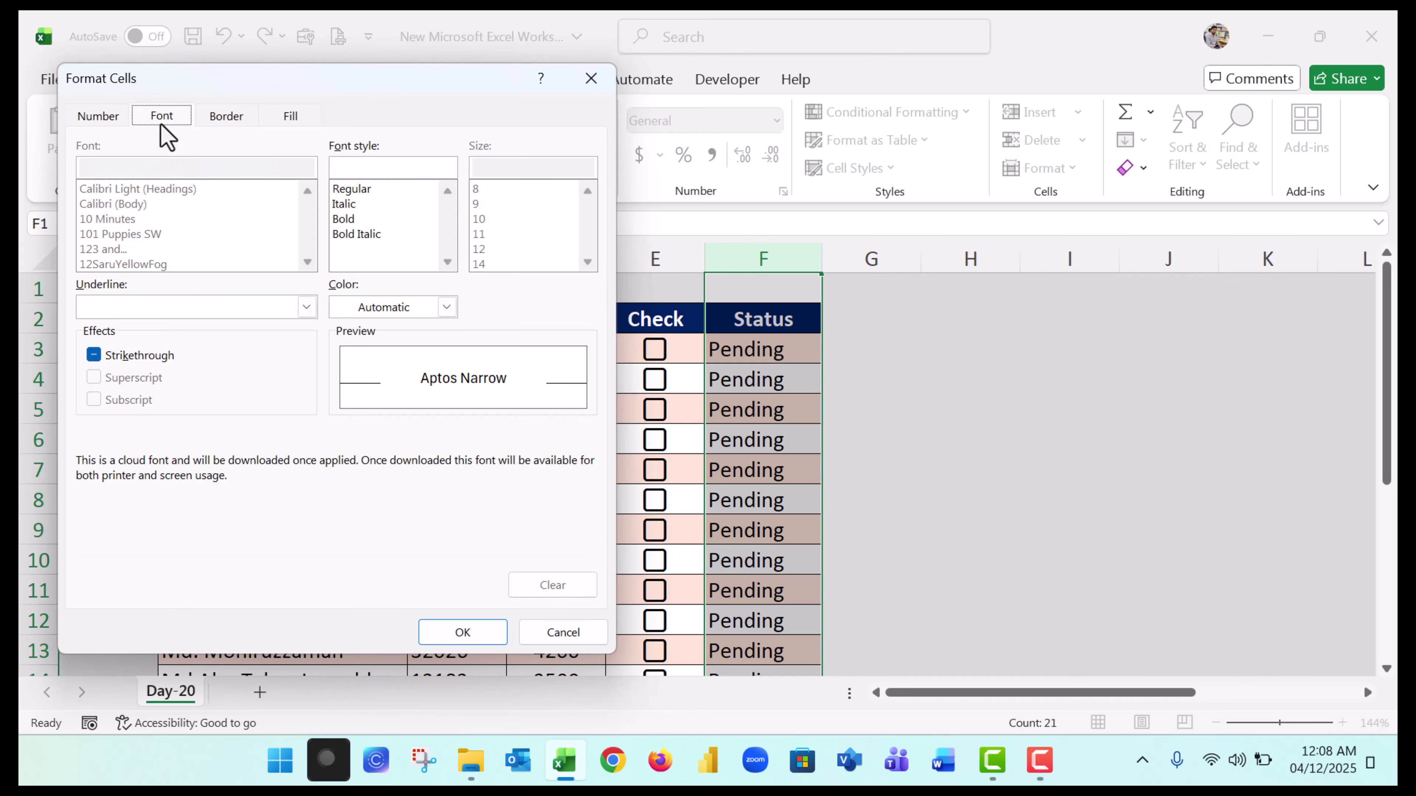
left_click(446, 307)
left_click(346, 398)
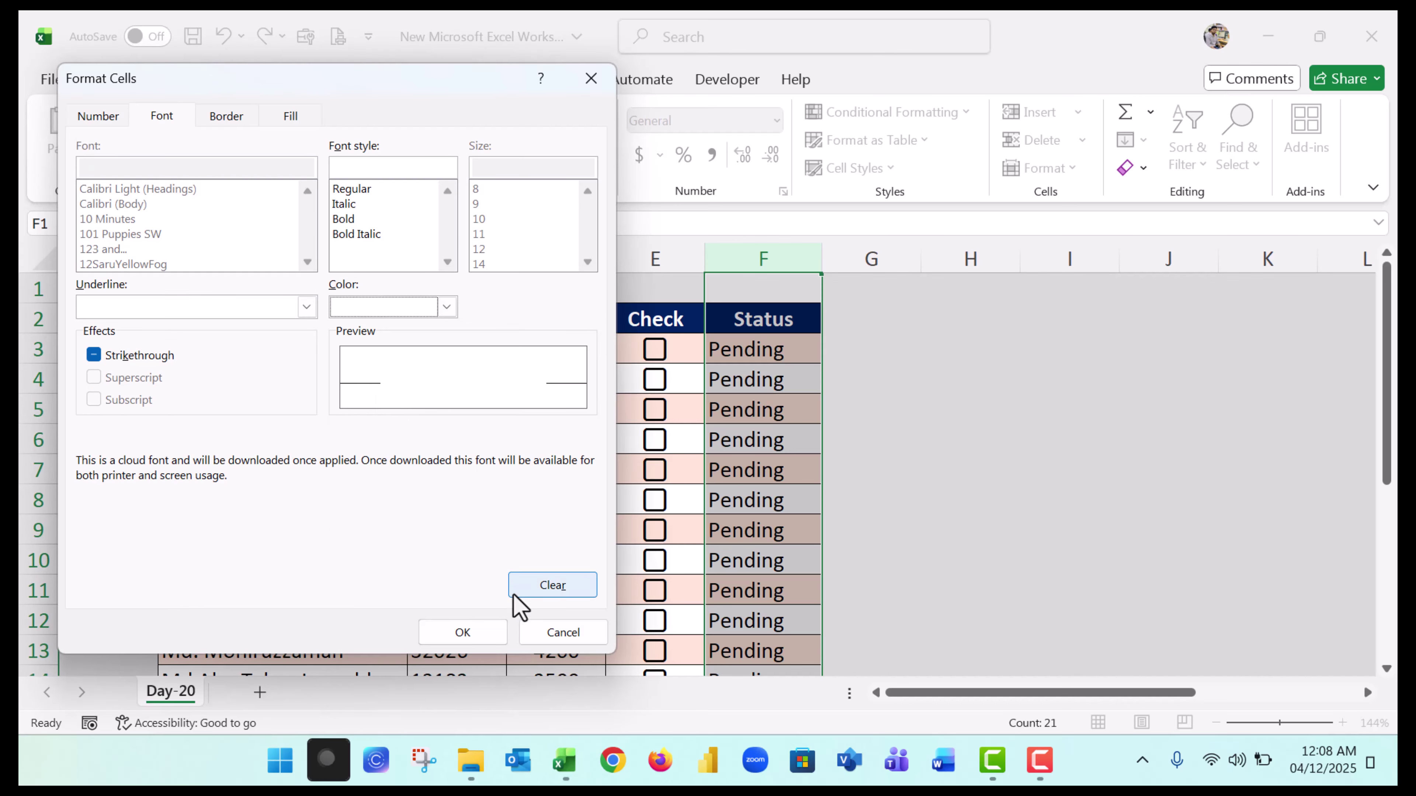
left_click(473, 632)
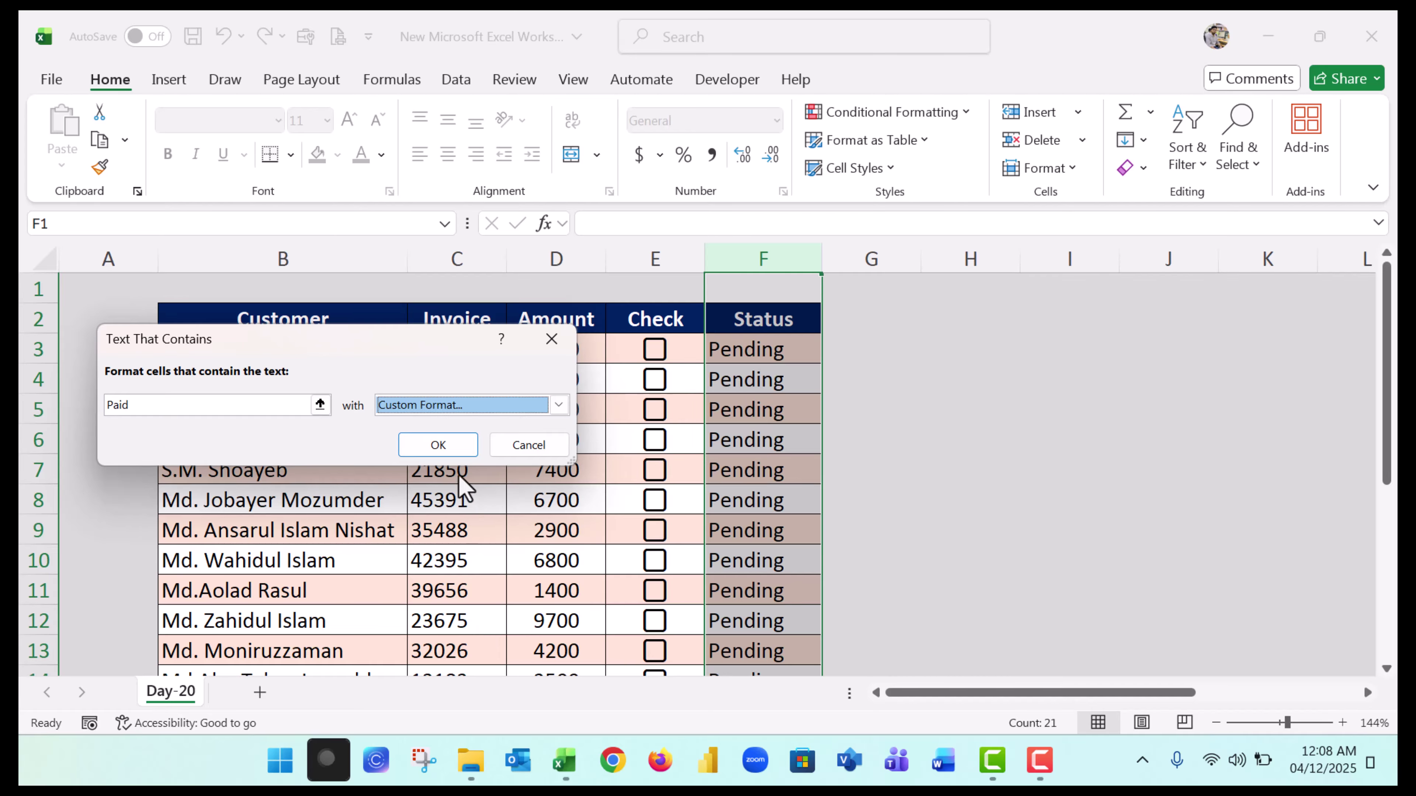
left_click(452, 453)
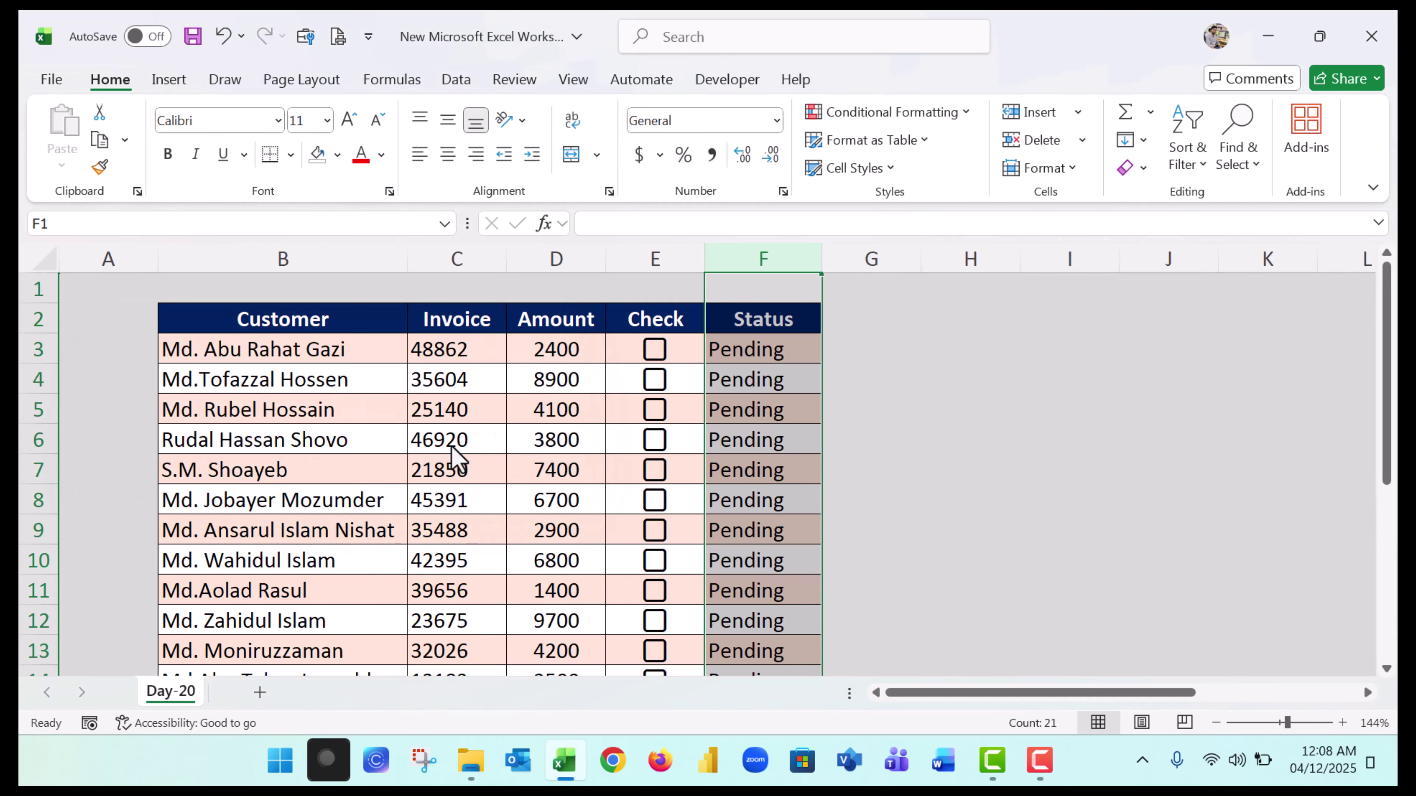
left_click(656, 351)
left_click(758, 356)
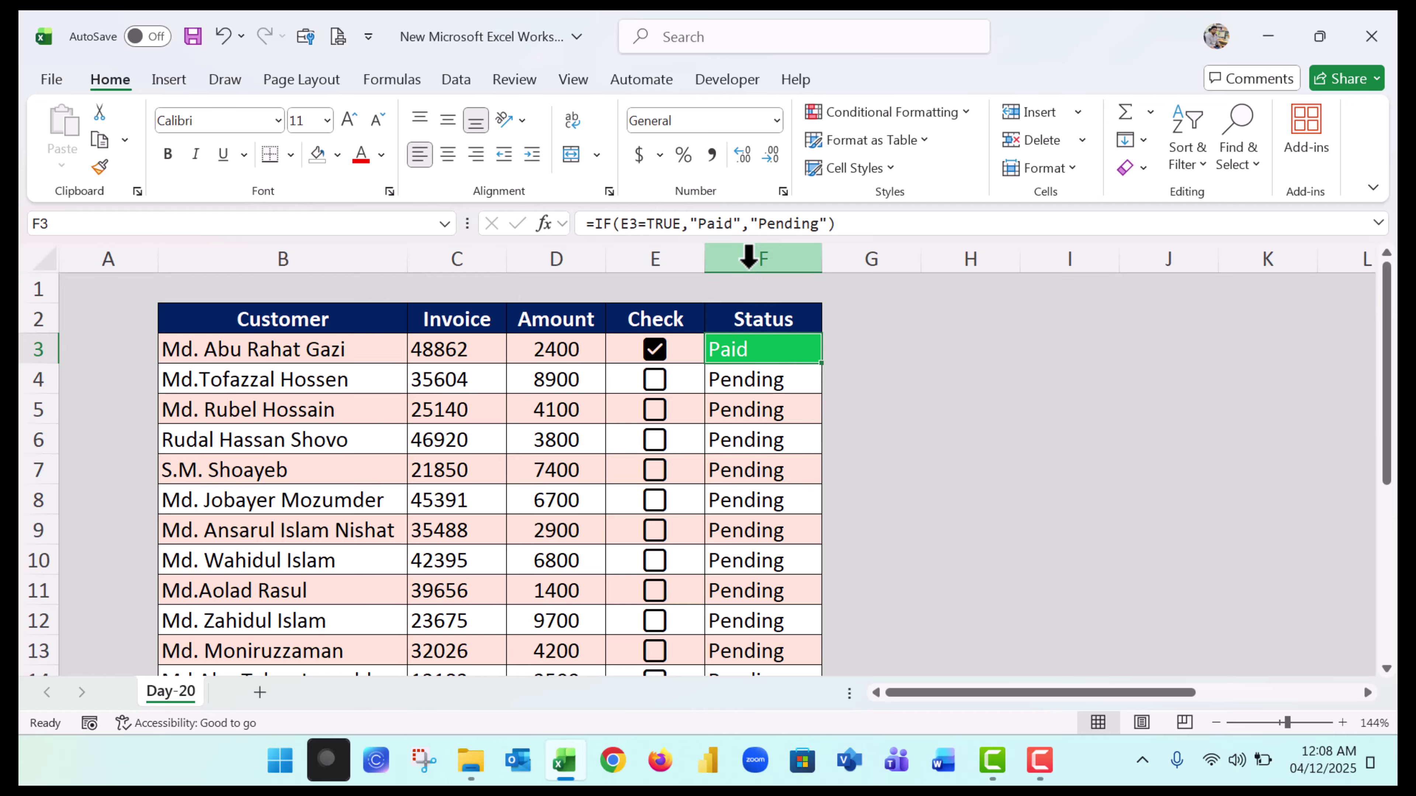
Start a Text That Contains conditional formatting rule on the whole of column F for the text "Pending".
left_click(748, 255)
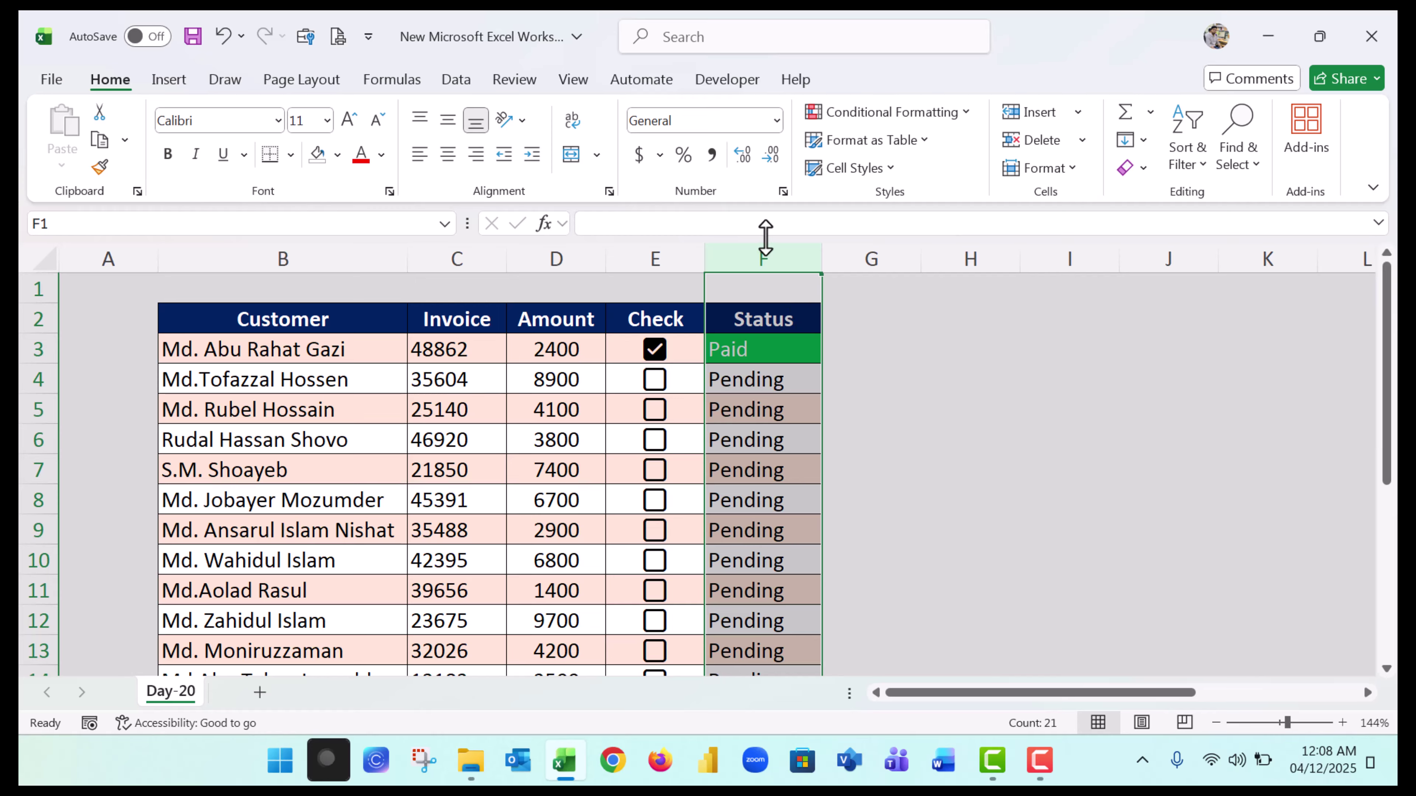
left_click(953, 113)
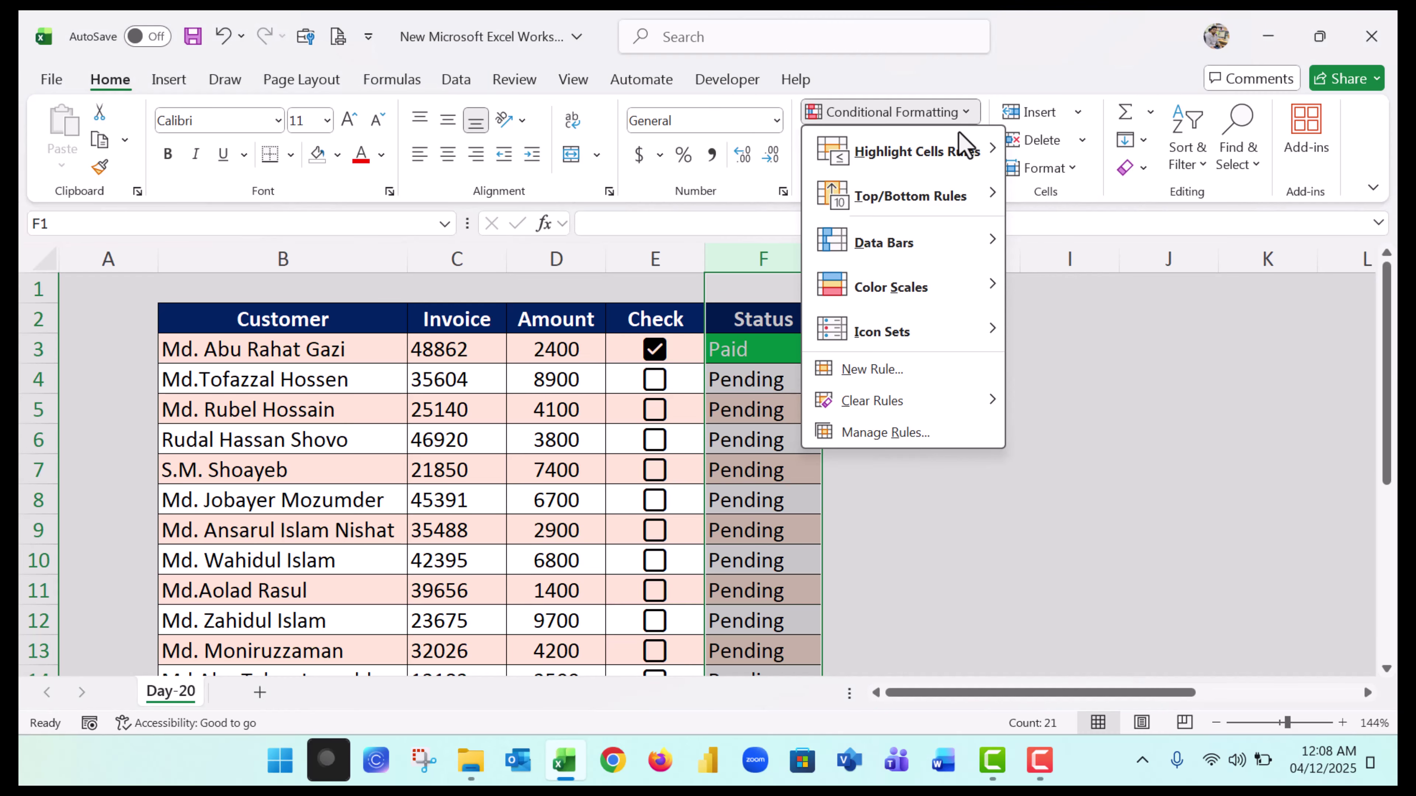
left_click(1084, 330)
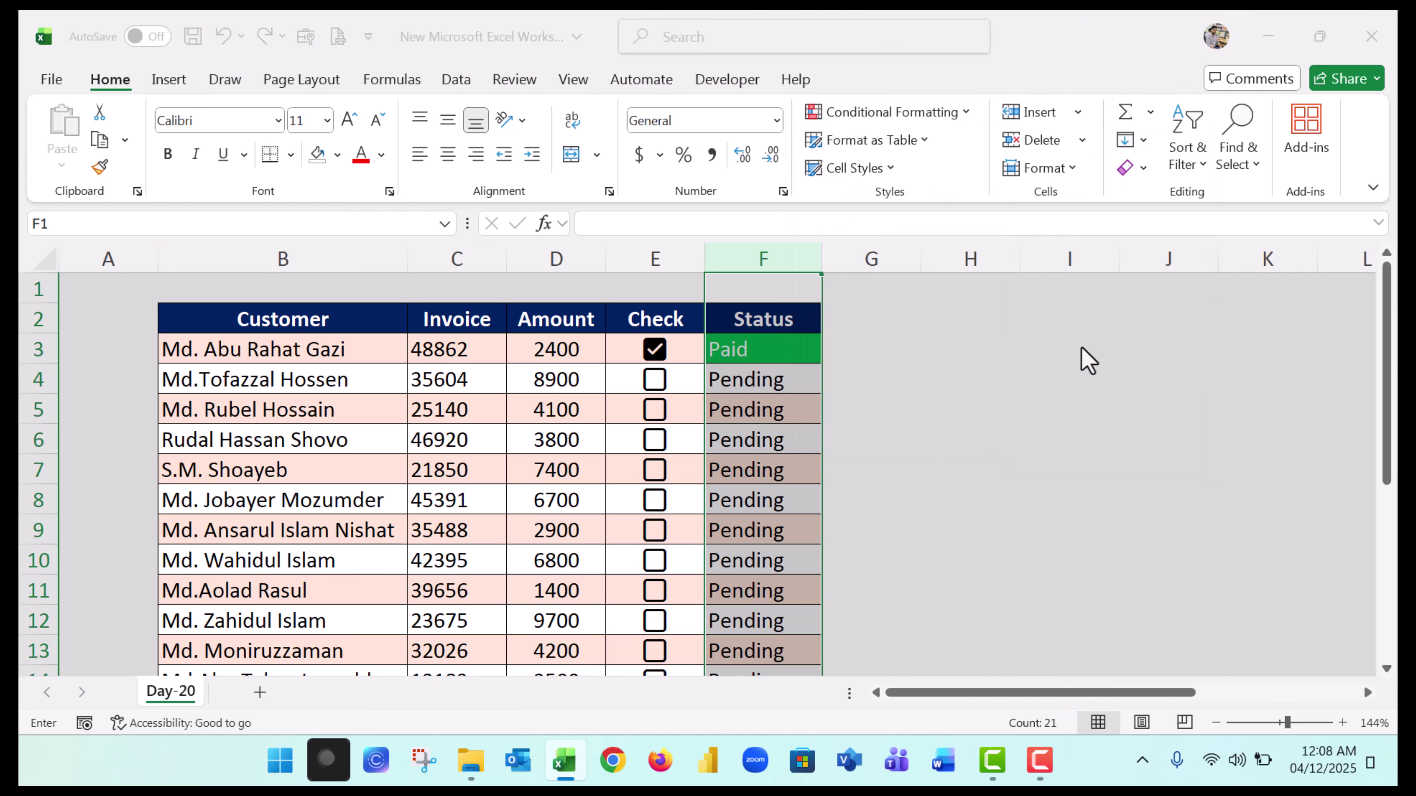
left_click(139, 404)
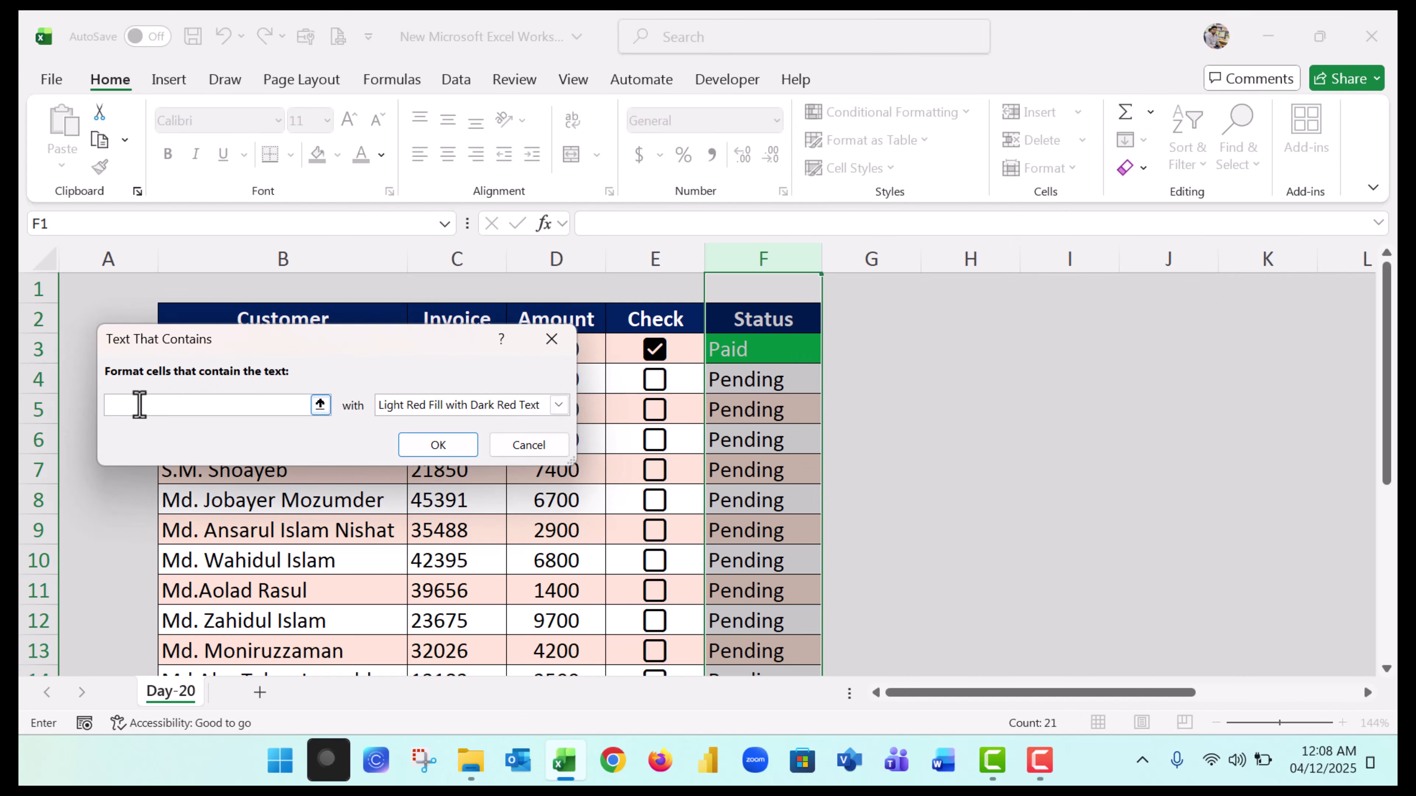
type("Pending")
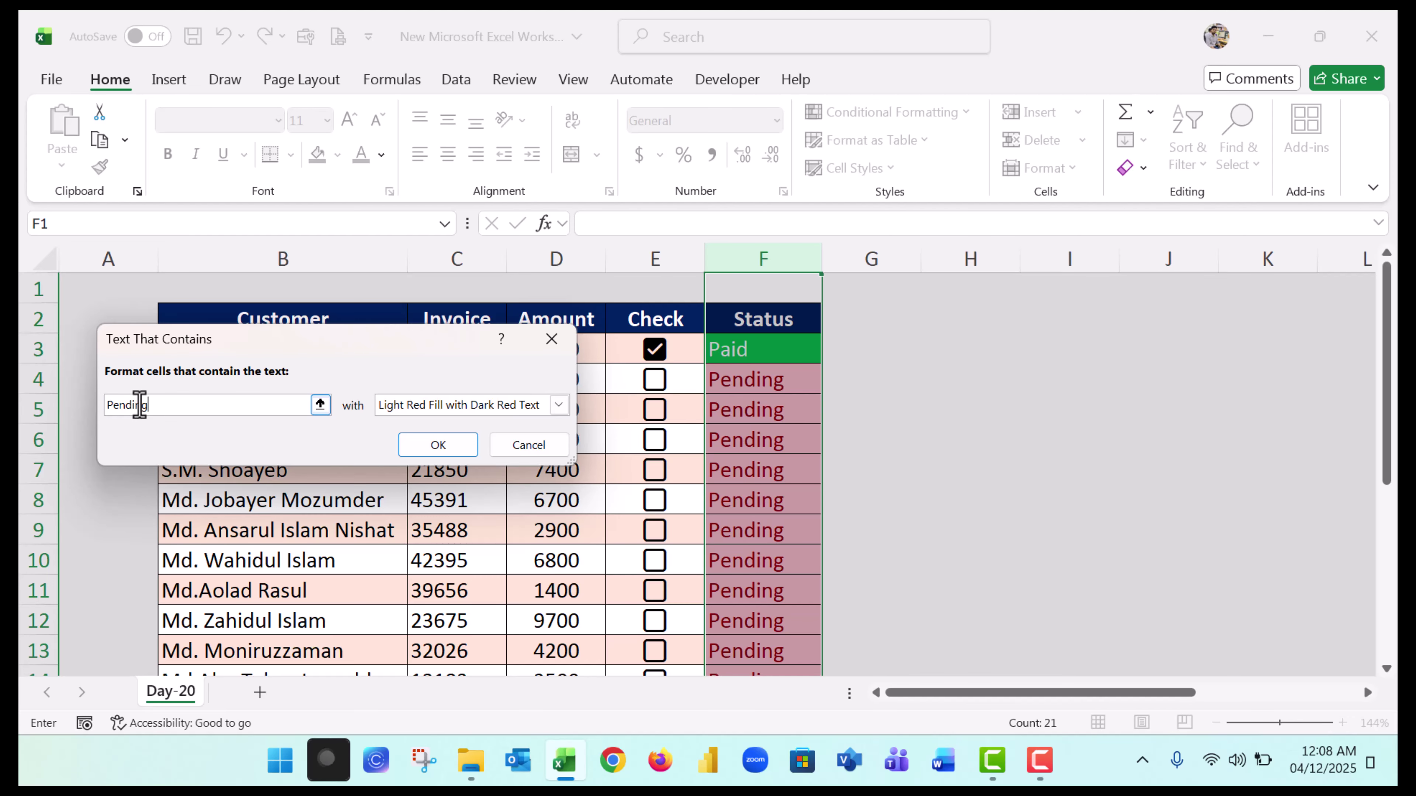
Apply a custom format with red fill and white font to the "Pending" rule, and check the colours down to the table's last row.
left_click(557, 405)
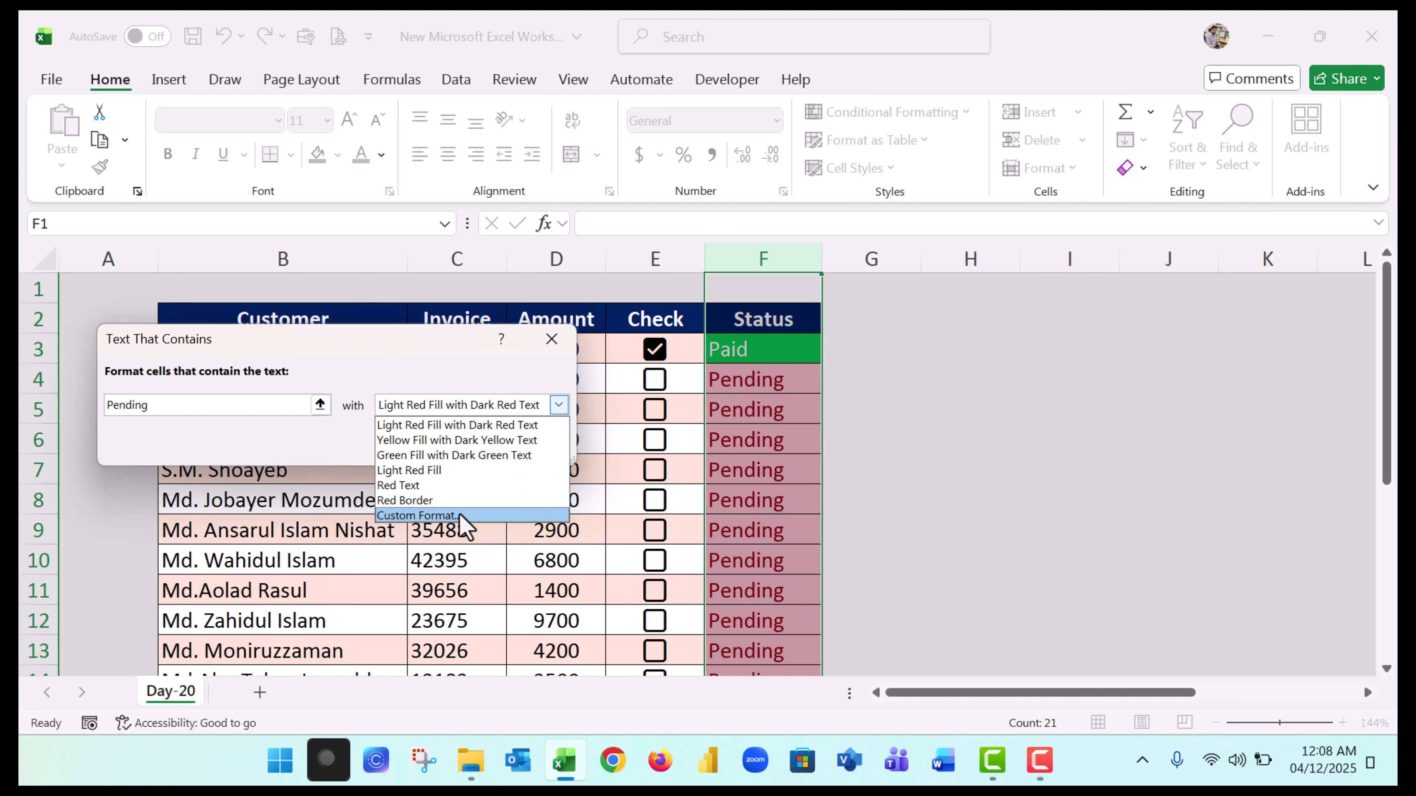
left_click(444, 515)
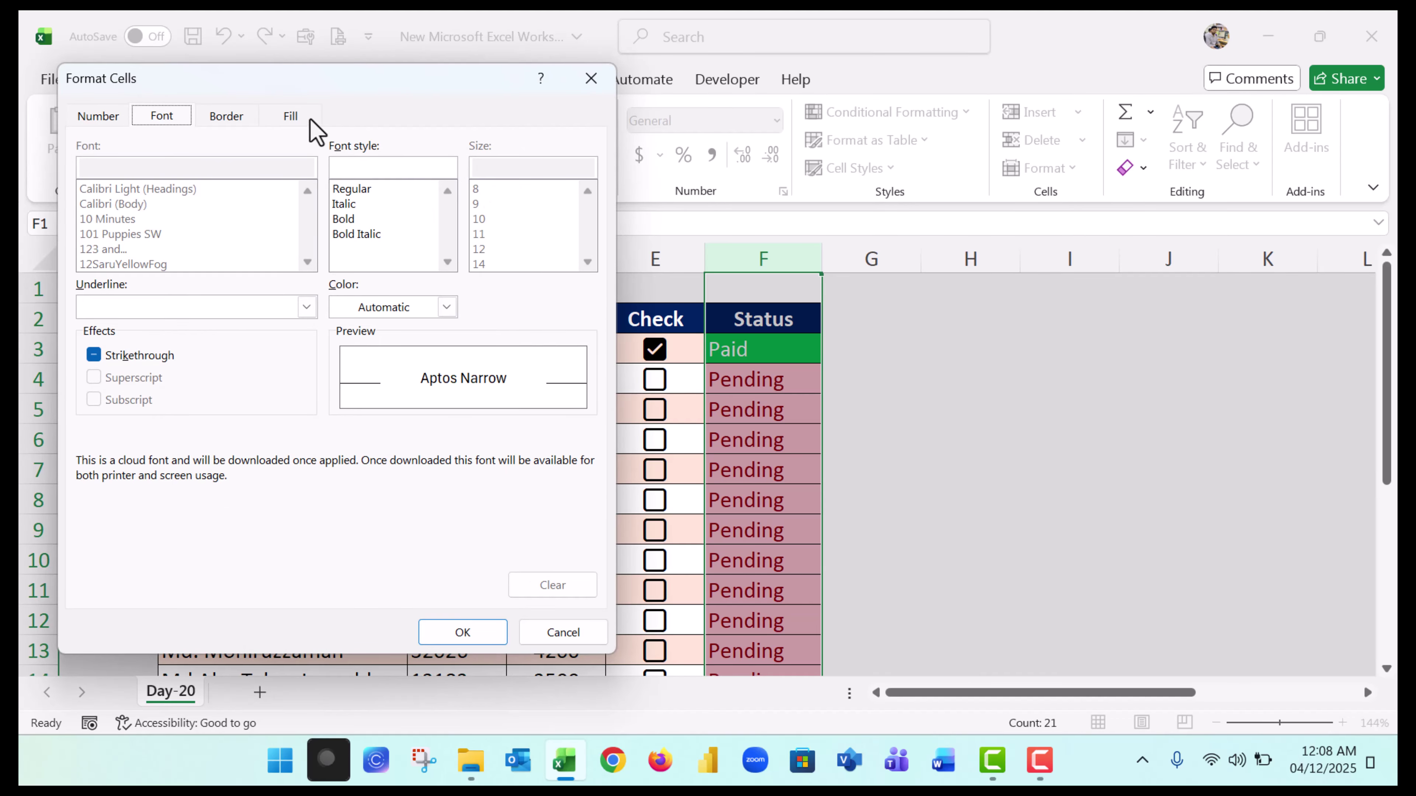
left_click(299, 115)
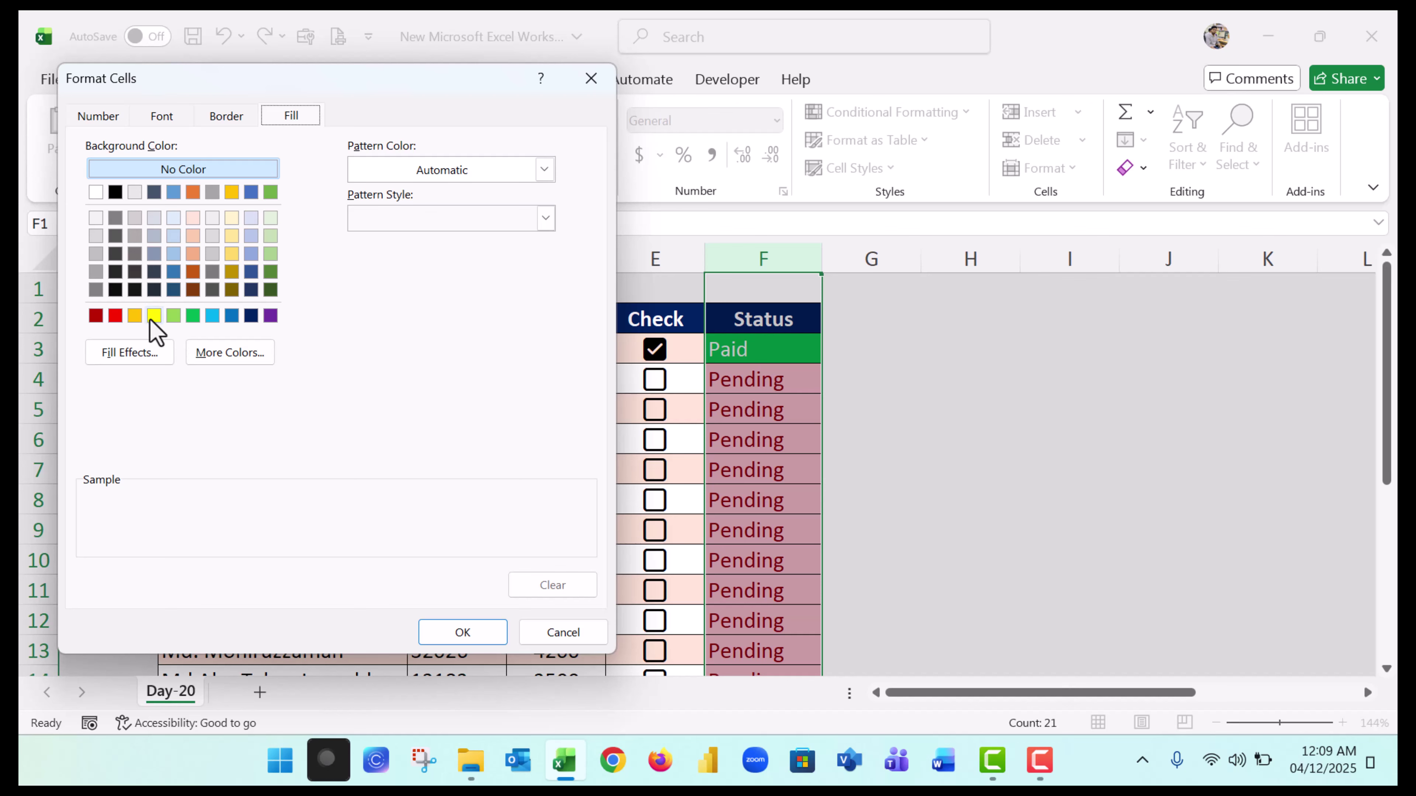
left_click(114, 315)
left_click(160, 119)
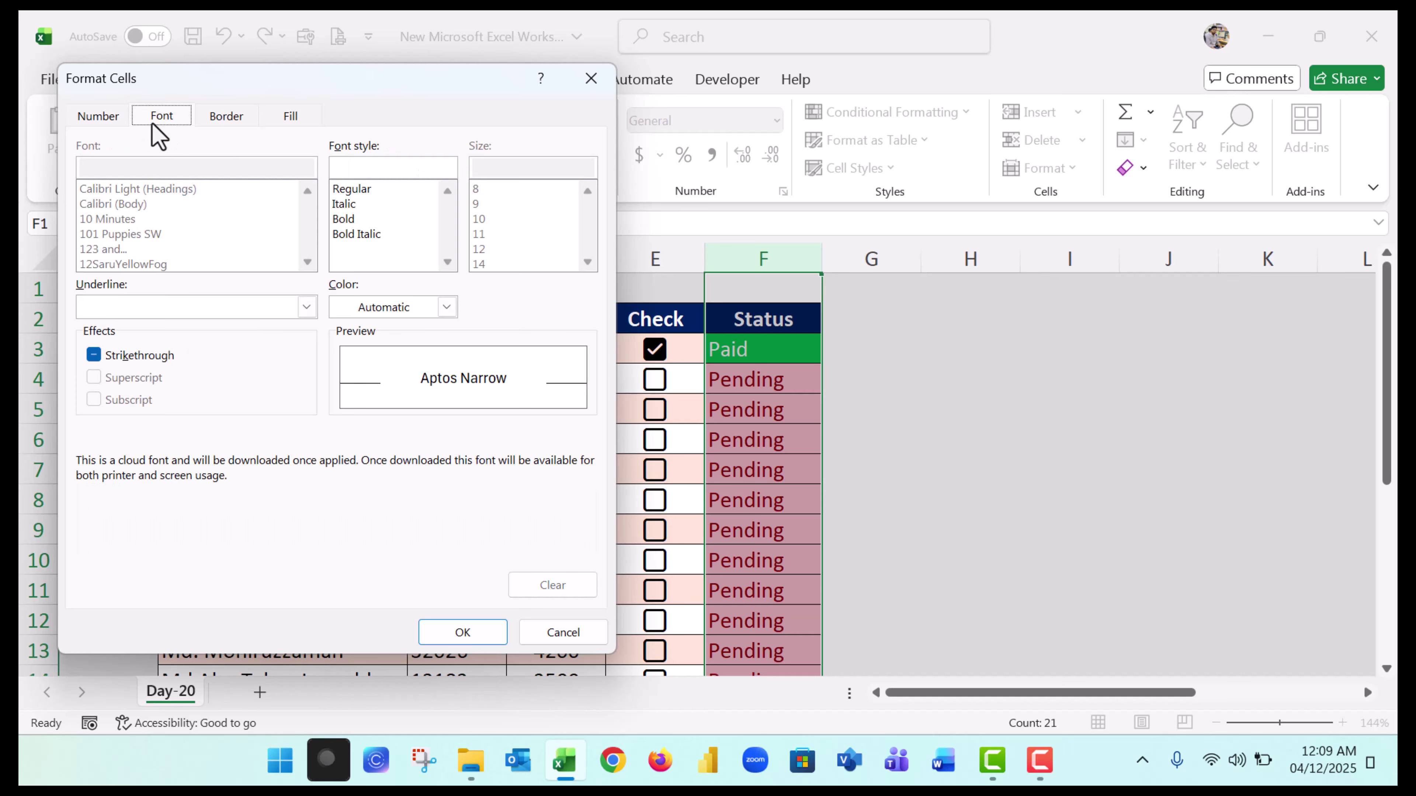
left_click(447, 306)
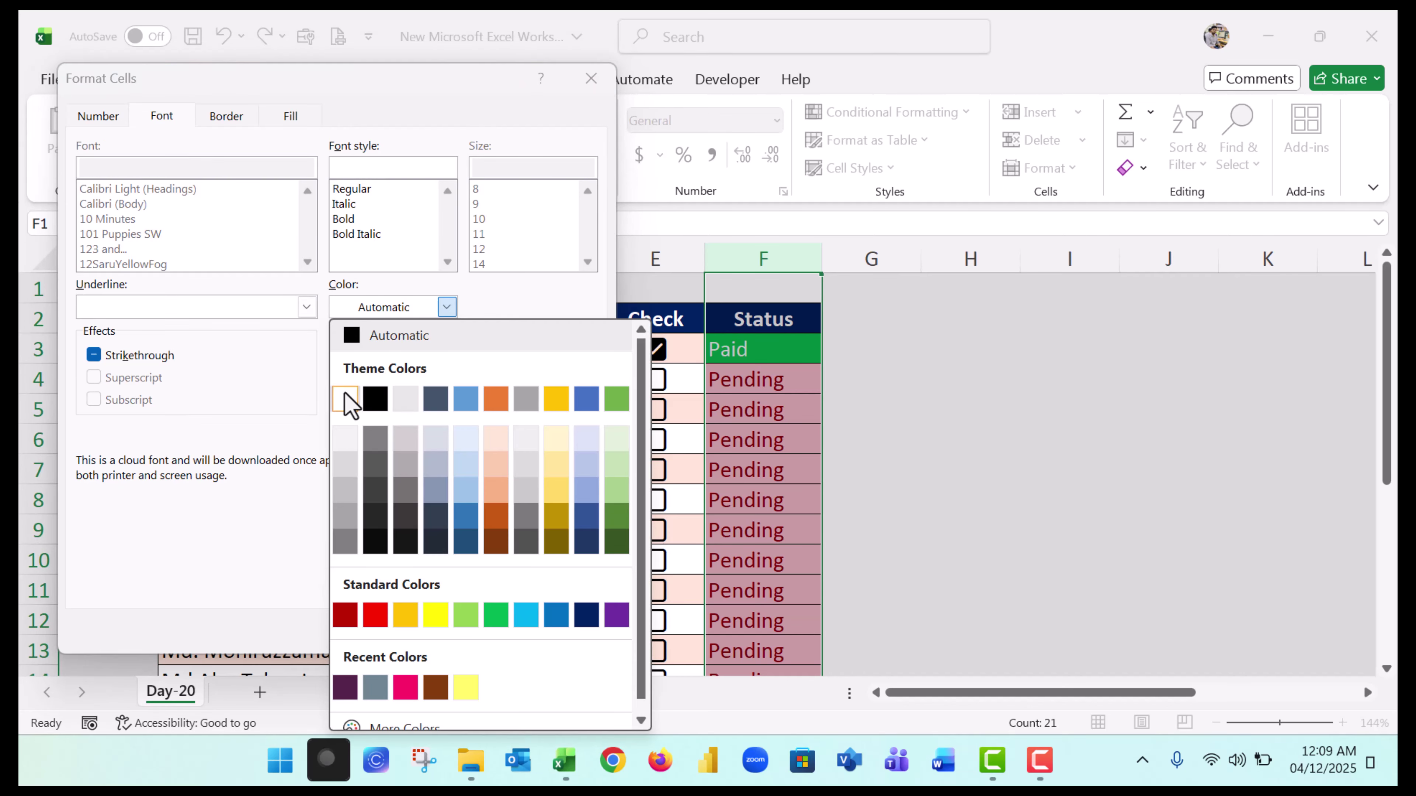
left_click(351, 400)
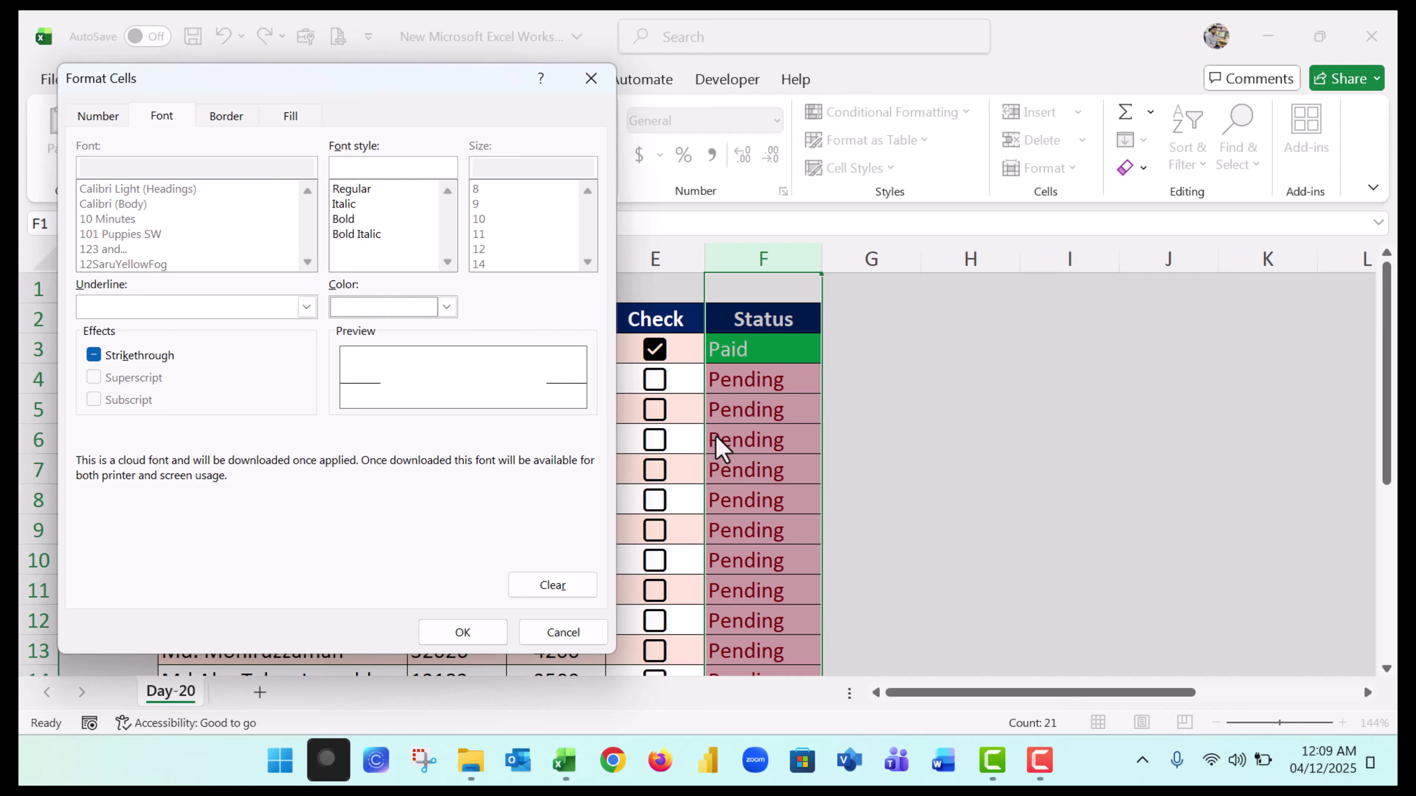
left_click(455, 629)
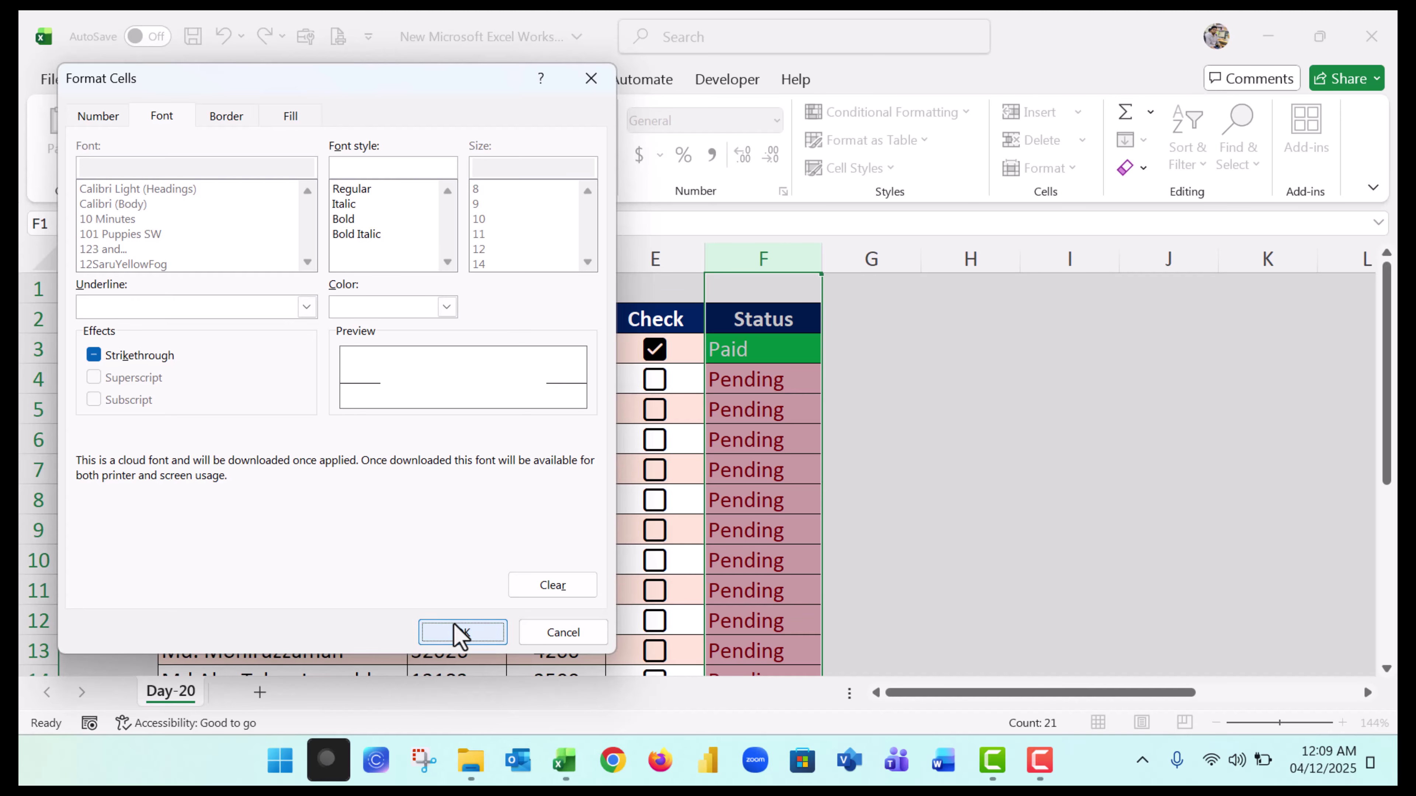
left_click(459, 633)
left_click(438, 446)
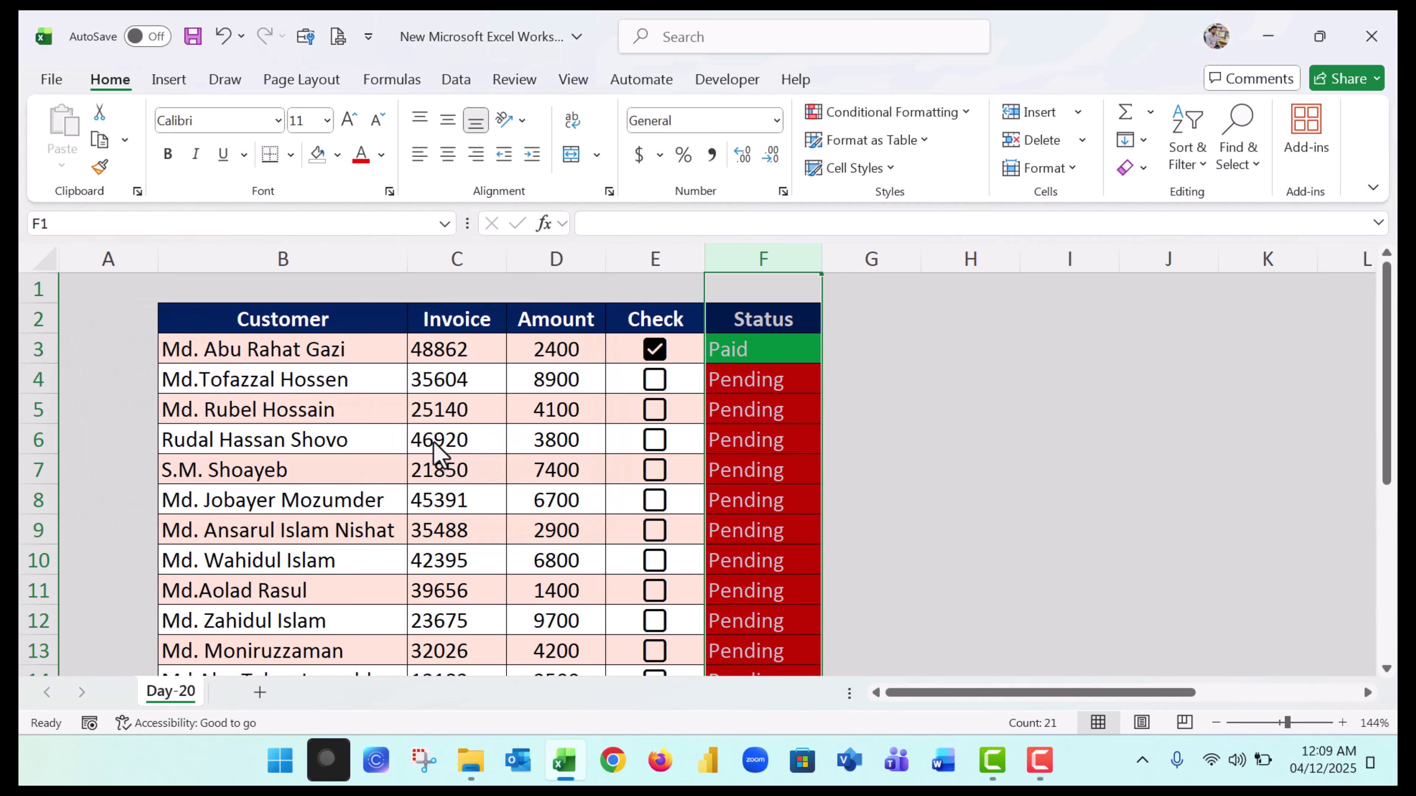
left_click(746, 379)
scroll(748, 483, "down", 4)
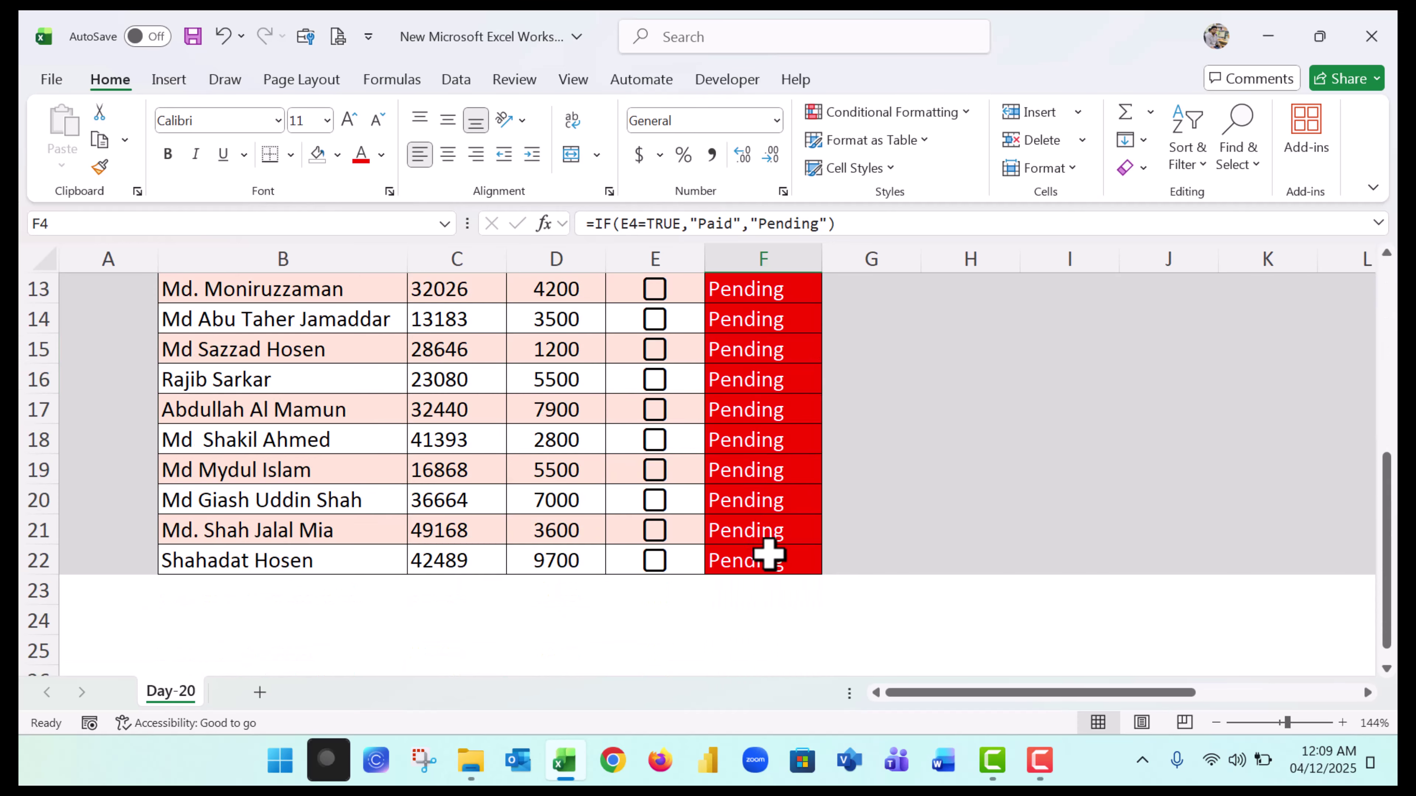
scroll(768, 553, "up", 4)
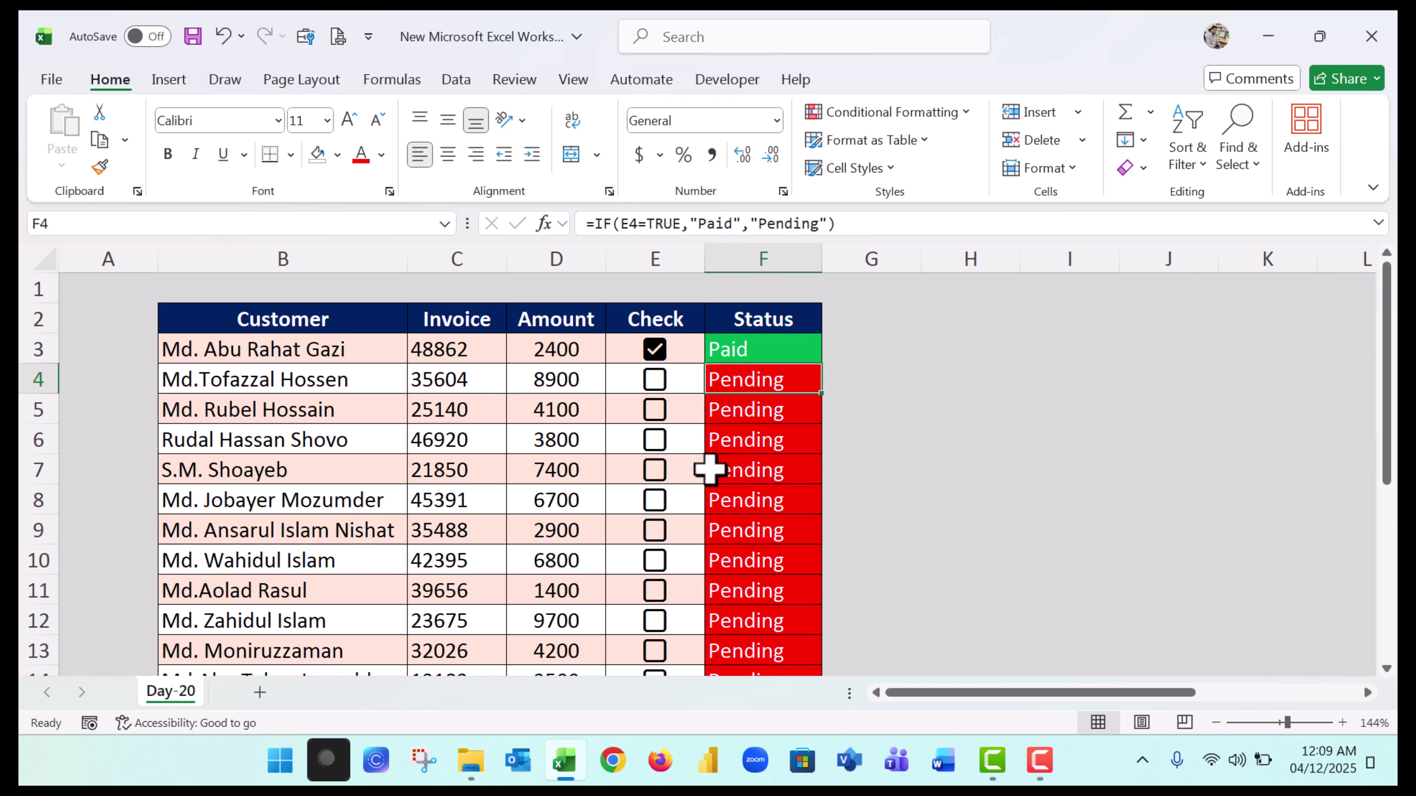
left_click(900, 411)
Tick the checkboxes in E4 to E8, E10, E12 and E13 to test the status colours.
left_click(656, 389)
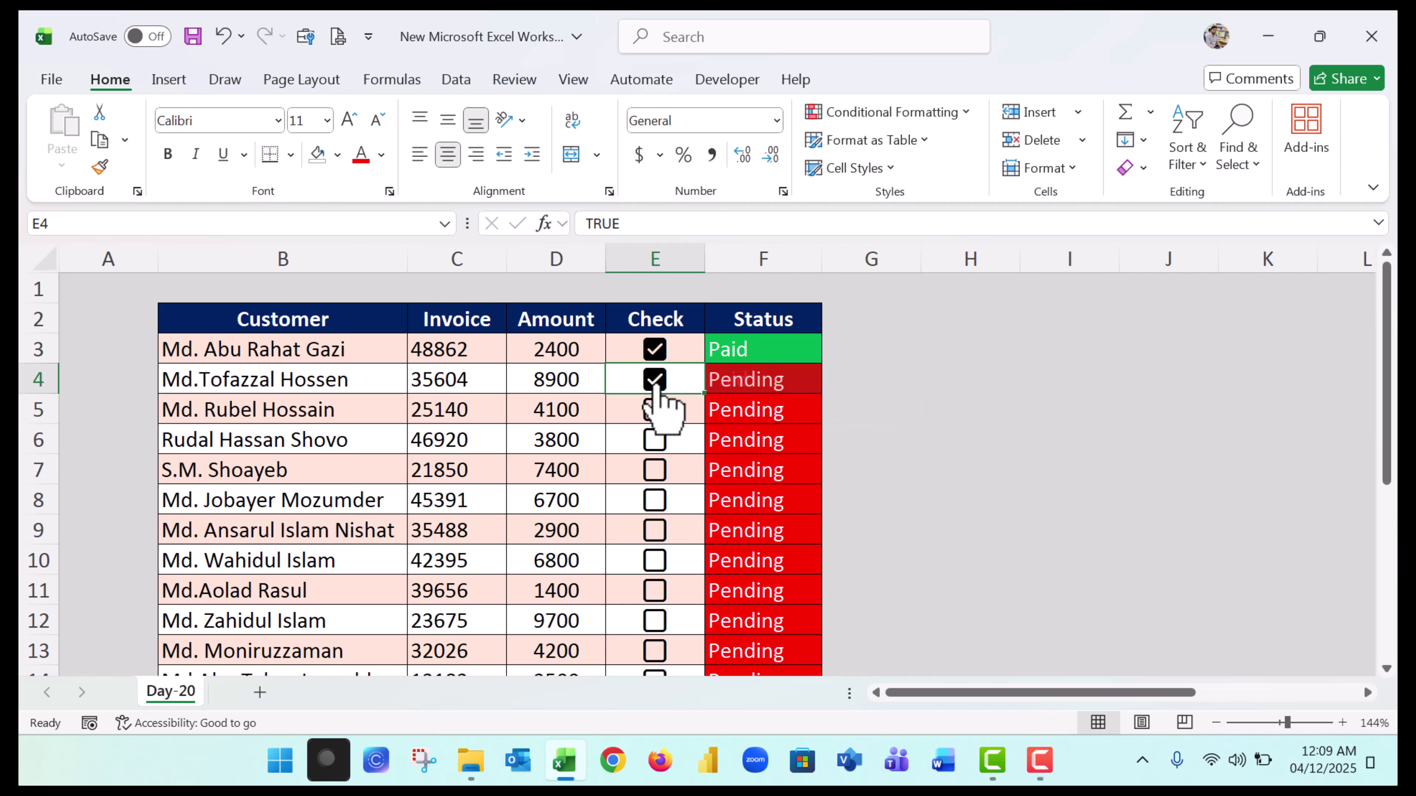
left_click(655, 410)
left_click(656, 440)
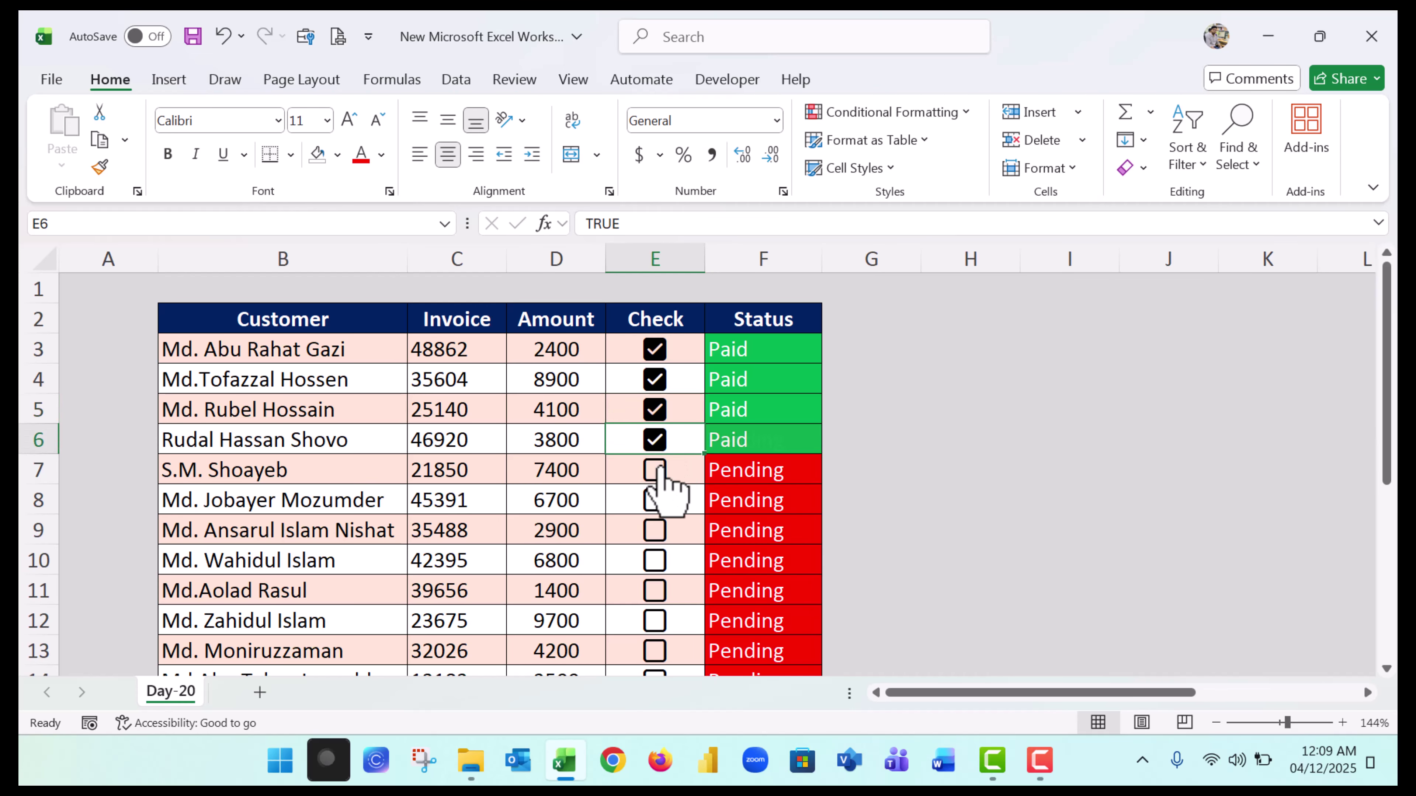
left_click(656, 470)
left_click(656, 500)
left_click(655, 560)
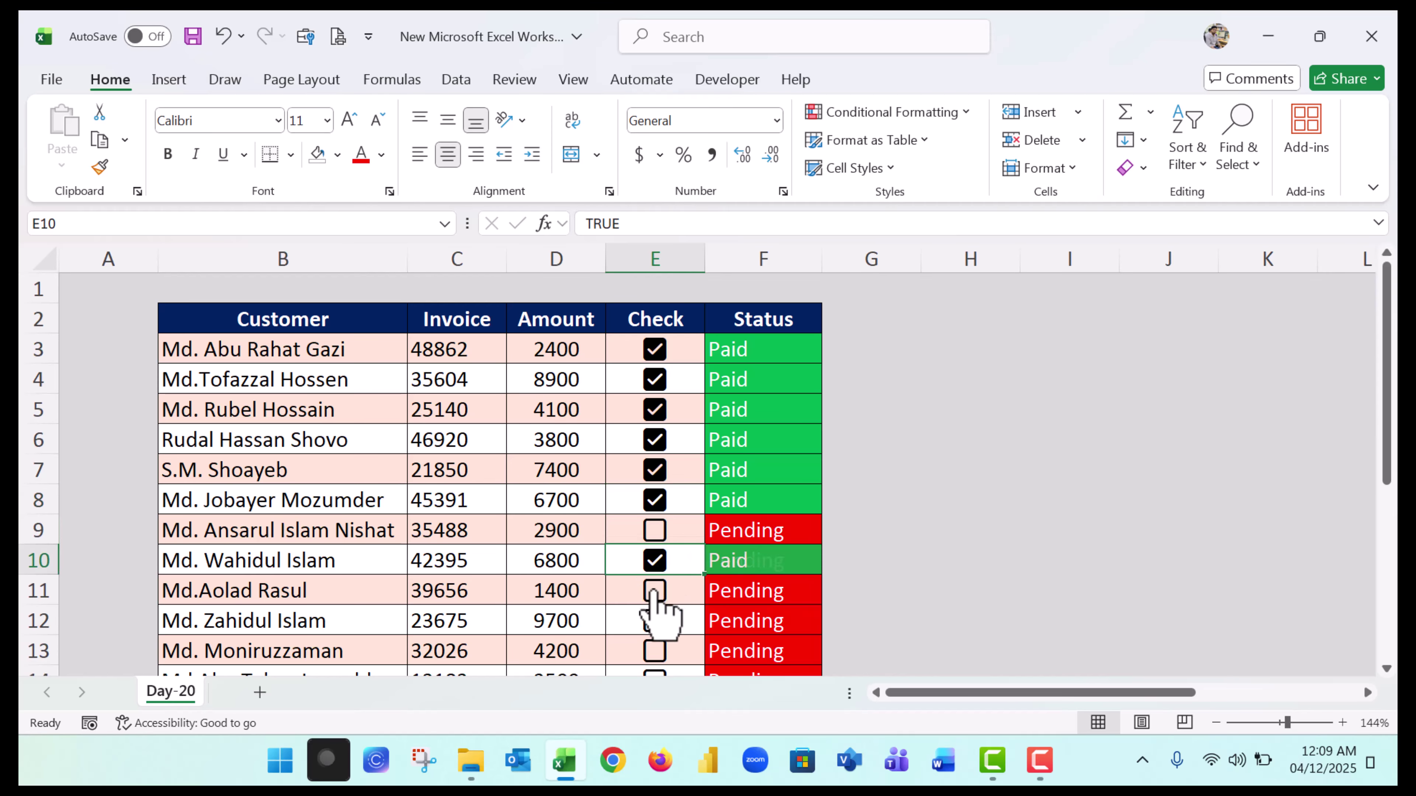
left_click(654, 621)
left_click(655, 651)
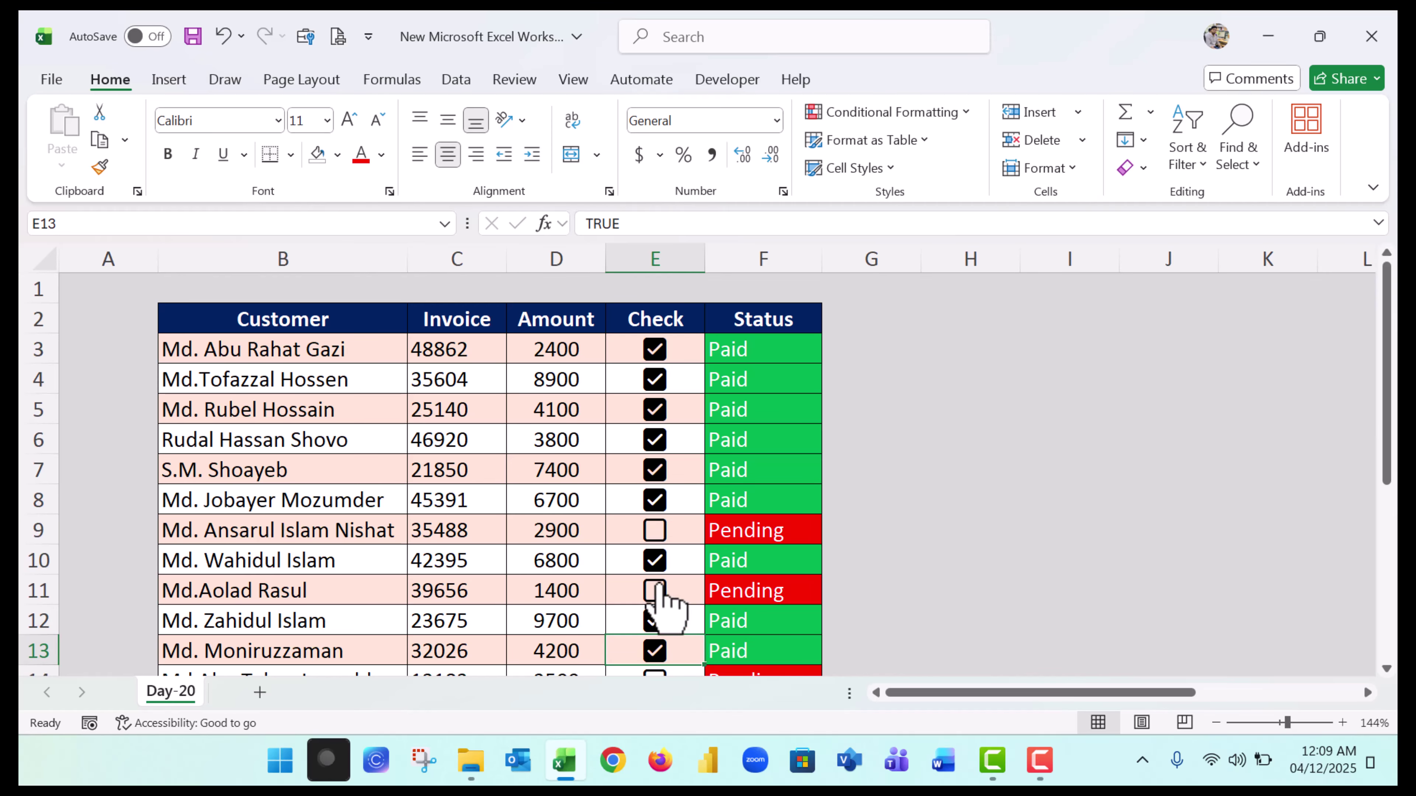
Untick the checkboxes in E10, E8, E7, E6, E5 and E4 to test the return to the Pending status.
left_click(655, 560)
left_click(655, 500)
left_click(654, 470)
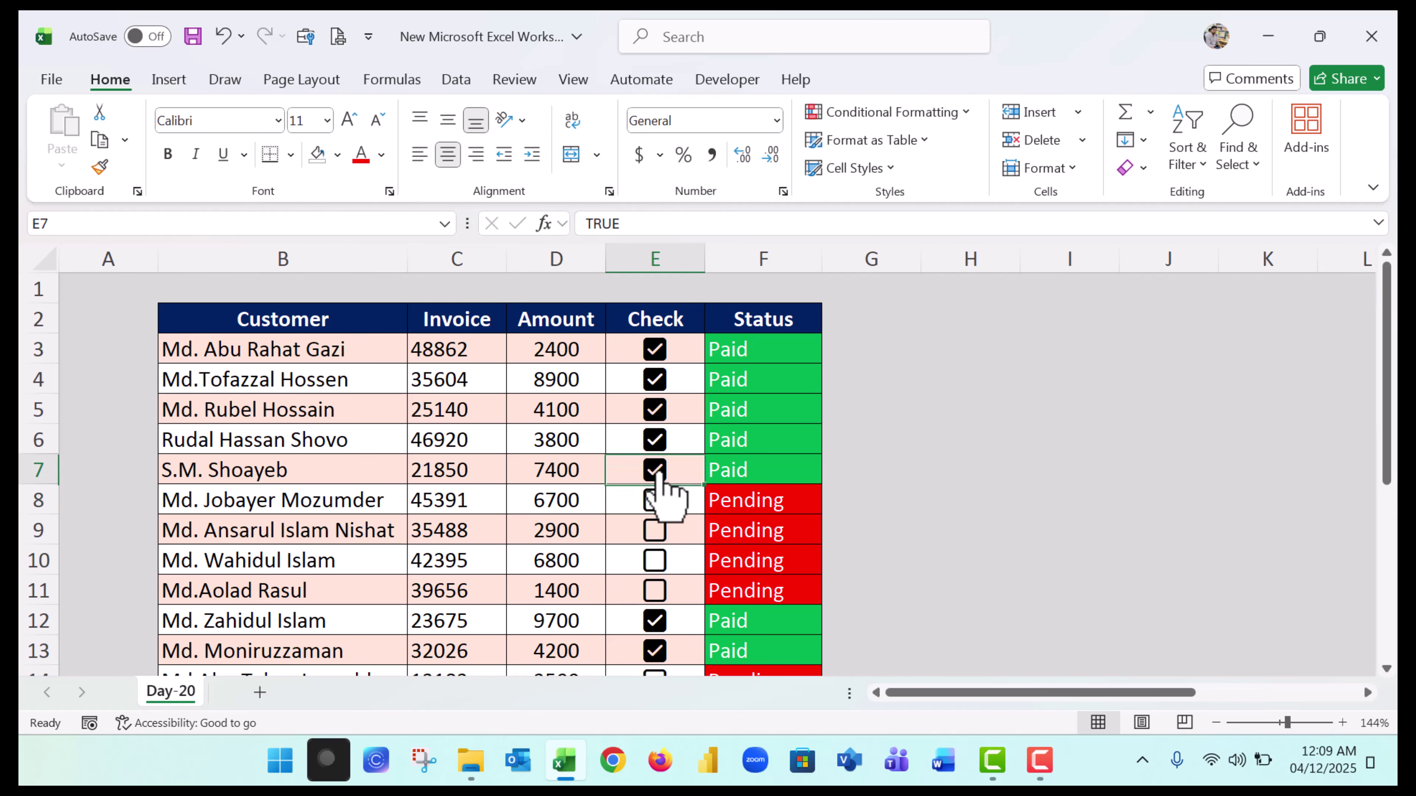
left_click(655, 440)
left_click(655, 410)
left_click(655, 379)
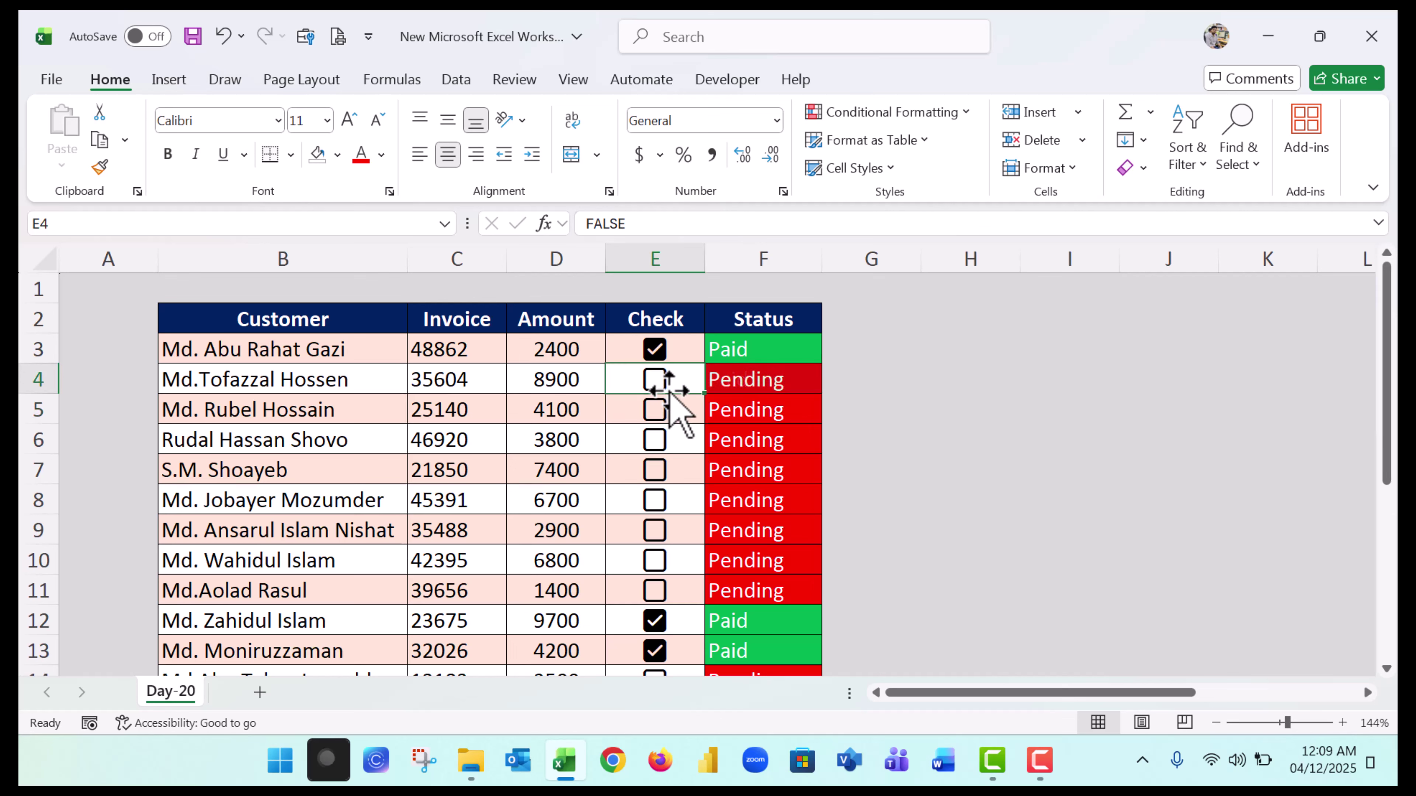
left_click(745, 348)
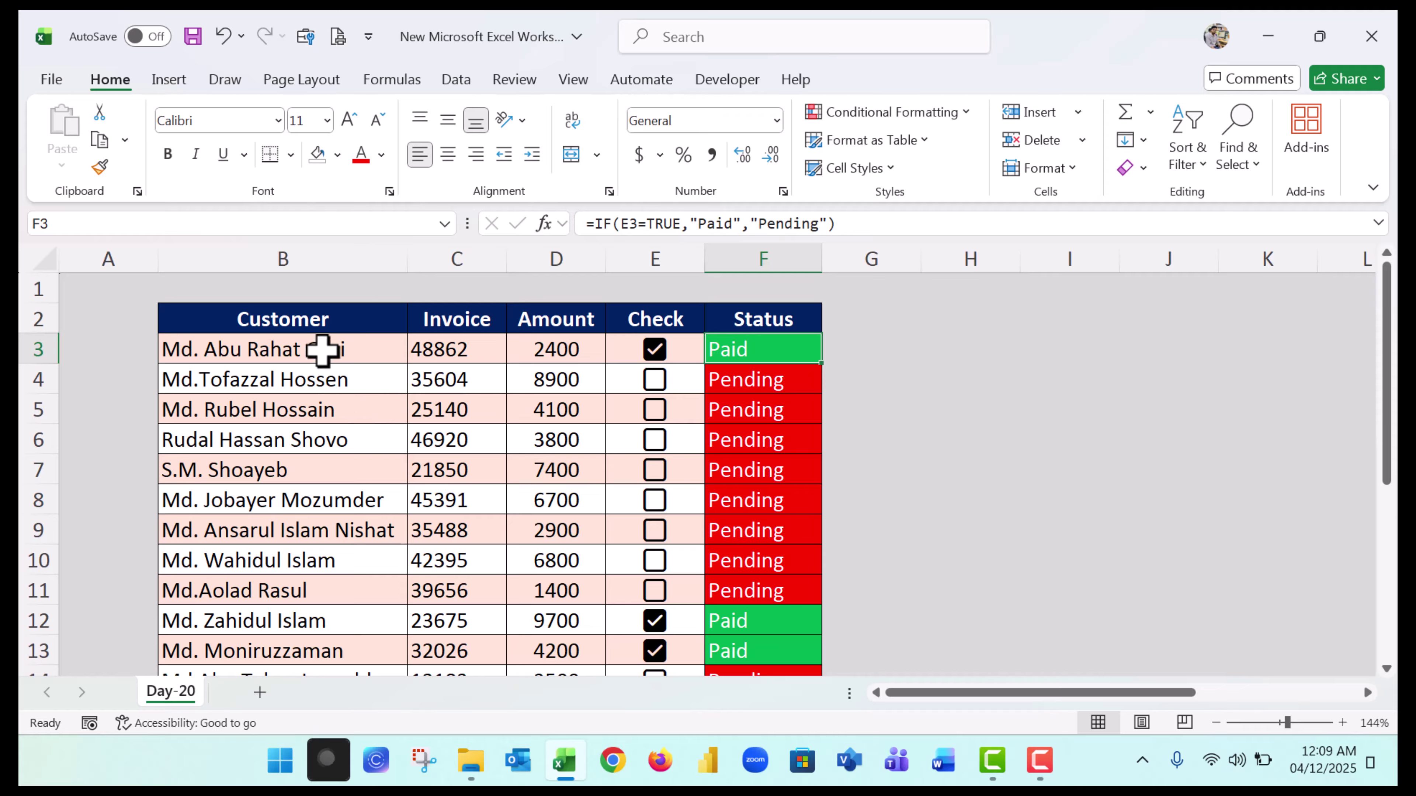
left_click(320, 323)
left_click_drag(320, 324, 807, 569)
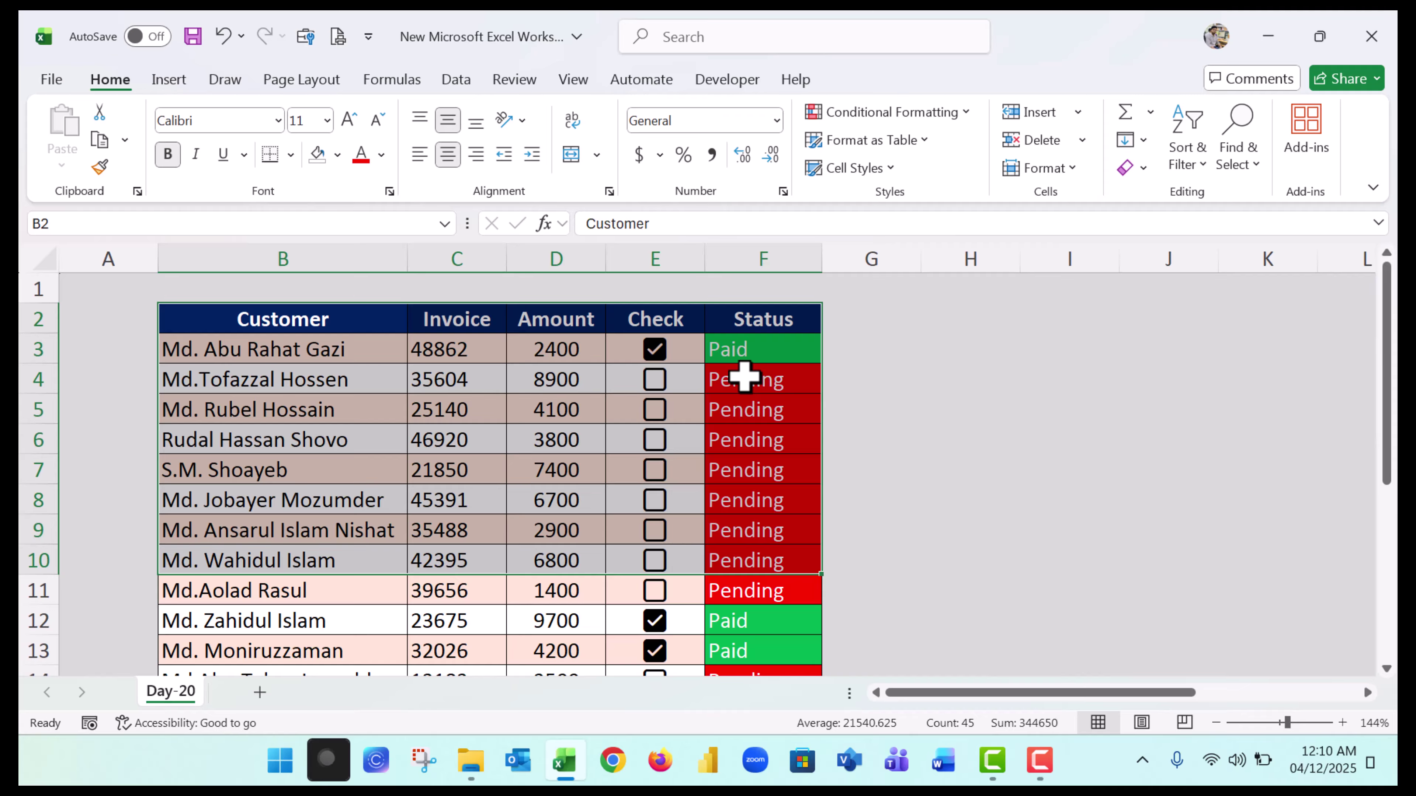
left_click(1053, 384)
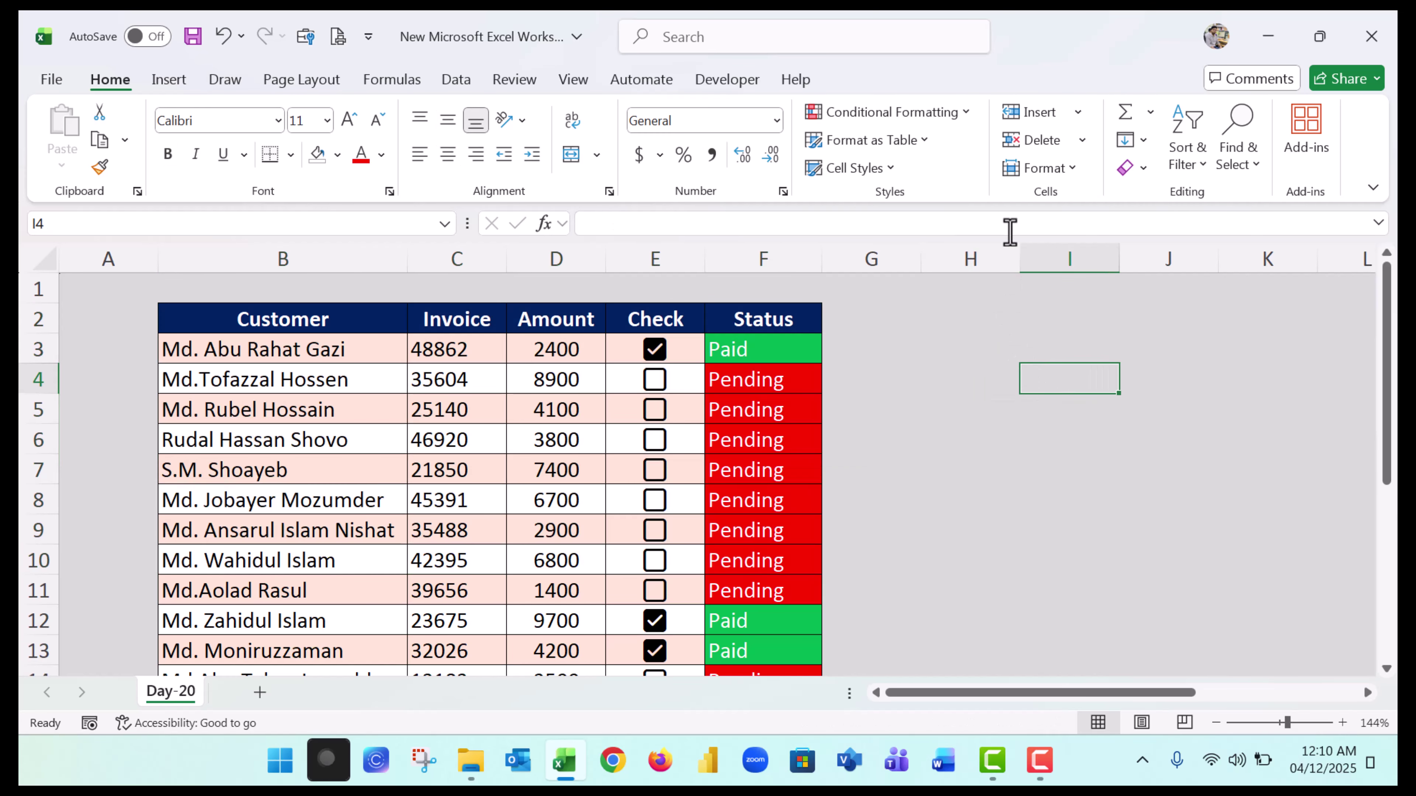